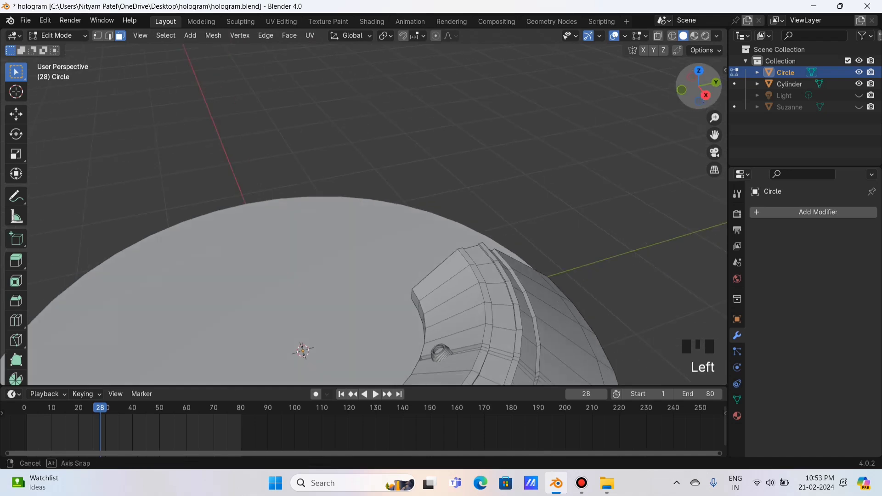
Select the whole small ring on the Circle cap and scale it larger.
{"action": "left_click_drag", "start_coordinate": [714, 135], "coordinate": [744, 64]}
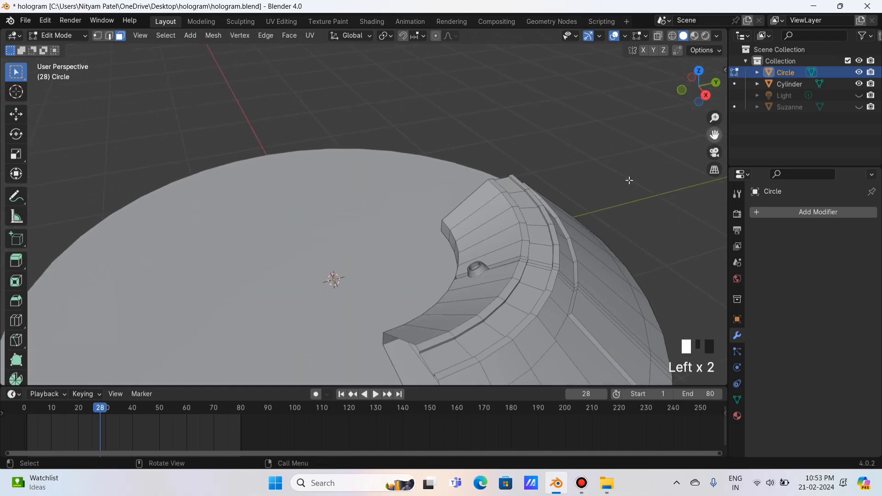
{"action": "left_click", "coordinate": [475, 267]}
{"action": "key", "text": "ctrl+KP_Add"}
{"action": "key", "text": "ctrl+KP_Add"}
{"action": "key", "text": "ctrl+KP_Add"}
{"action": "key", "text": "ctrl+KP_Add"}
{"action": "key", "text": "ctrl+KP_Add"}
{"action": "key", "text": "ctrl+KP_Add"}
{"action": "key", "text": "ctrl+KP_Add"}
{"action": "key", "text": "ctrl+KP_Add"}
{"action": "key", "text": "ctrl+KP_Add"}
{"action": "key", "text": "ctrl+KP_Add"}
{"action": "key", "text": "ctrl+KP_Add"}
{"action": "key", "text": "ctrl+KP_Add"}
{"action": "key", "text": "ctrl+KP_Add"}
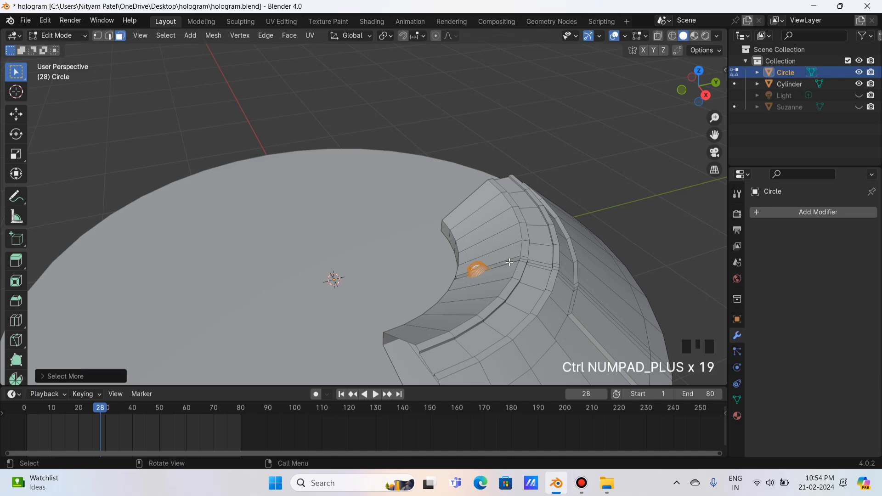
{"action": "key", "text": "s"}
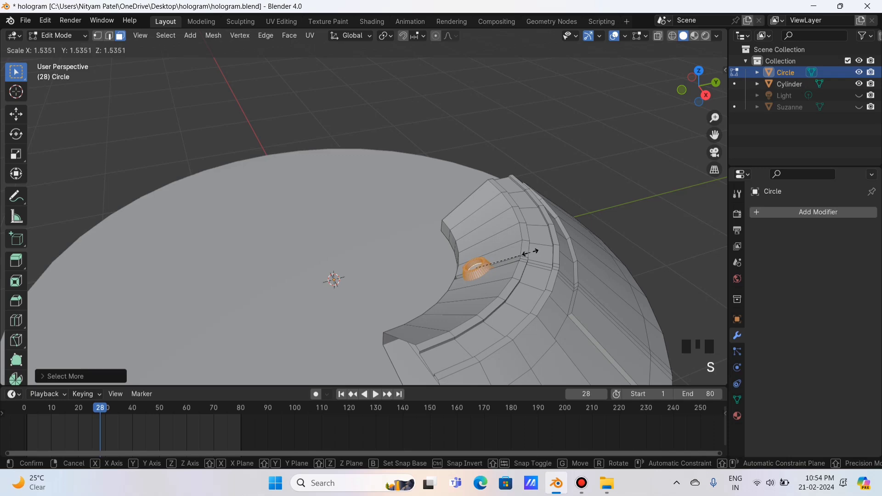
{"action": "left_click", "coordinate": [531, 252]}
Raise the ring vertically, shrink it slightly, and settle its final height.
{"action": "key", "text": "g"}
{"action": "key", "text": "z"}
{"action": "key", "text": "z"}
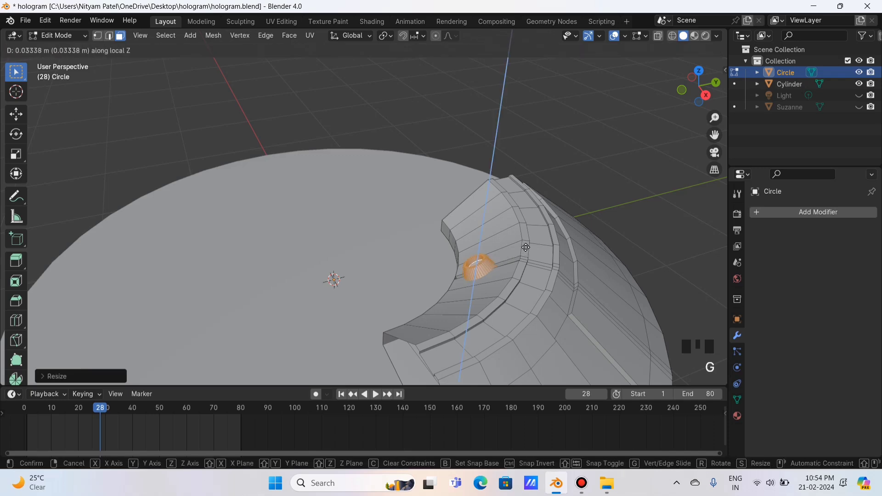
{"action": "key", "text": "z"}
{"action": "right_click", "coordinate": [527, 251]}
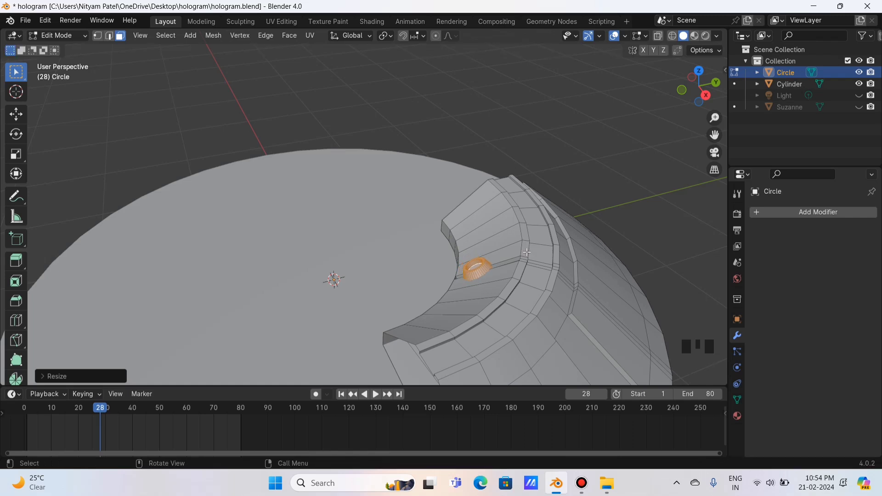
{"action": "key", "text": "g"}
{"action": "key", "text": "z"}
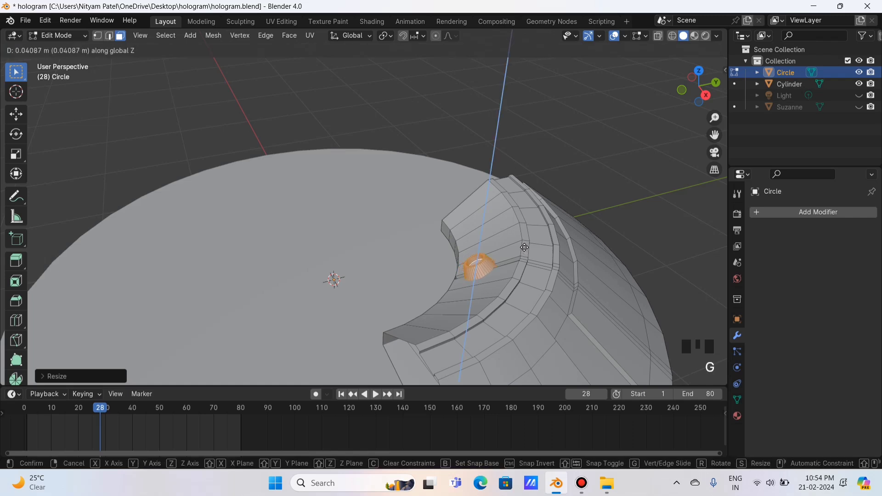
{"action": "left_click", "coordinate": [524, 246]}
{"action": "key", "text": "s"}
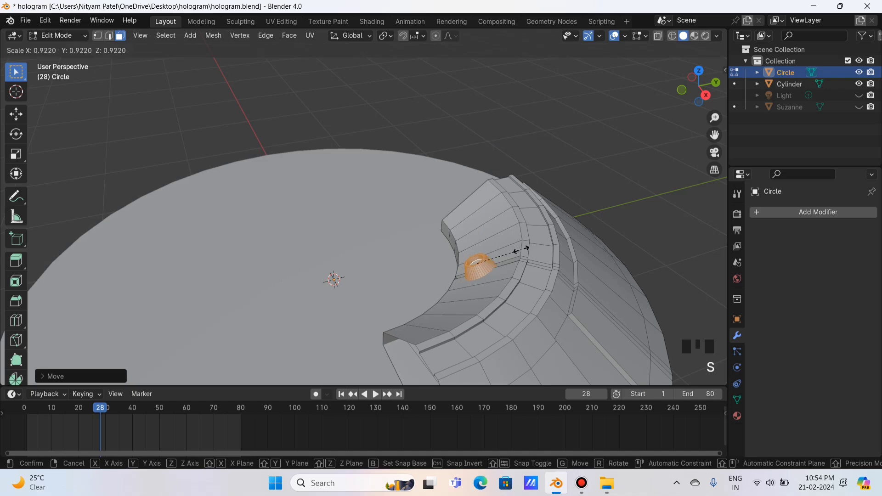
{"action": "left_click", "coordinate": [517, 251]}
{"action": "key", "text": "g"}
{"action": "key", "text": "z"}
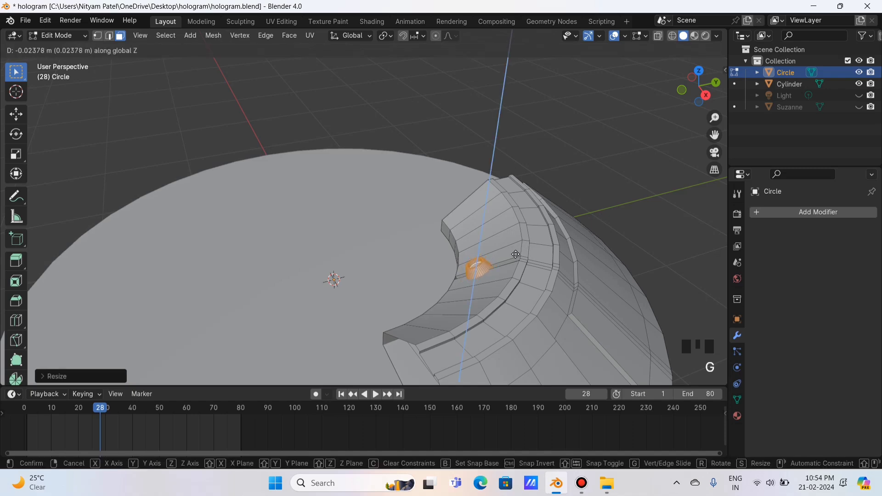
{"action": "left_click", "coordinate": [516, 254]}
Leave Edit Mode, unhide the Light in the Outliner, and switch to Rendered shading.
{"action": "key", "text": "Tab"}
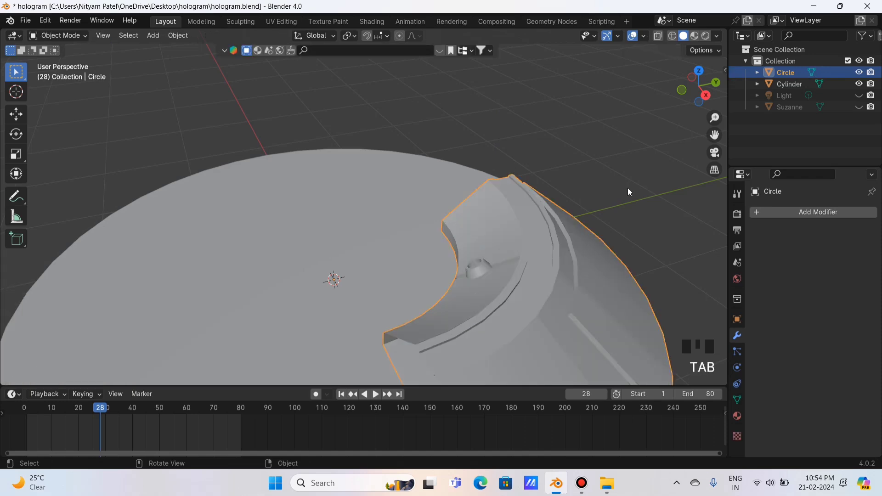
{"action": "left_click", "coordinate": [627, 188]}
{"action": "left_click_drag", "start_coordinate": [699, 86], "coordinate": [673, 65]}
{"action": "scroll", "coordinate": [659, 118], "scroll_direction": "down", "scroll_amount": 3}
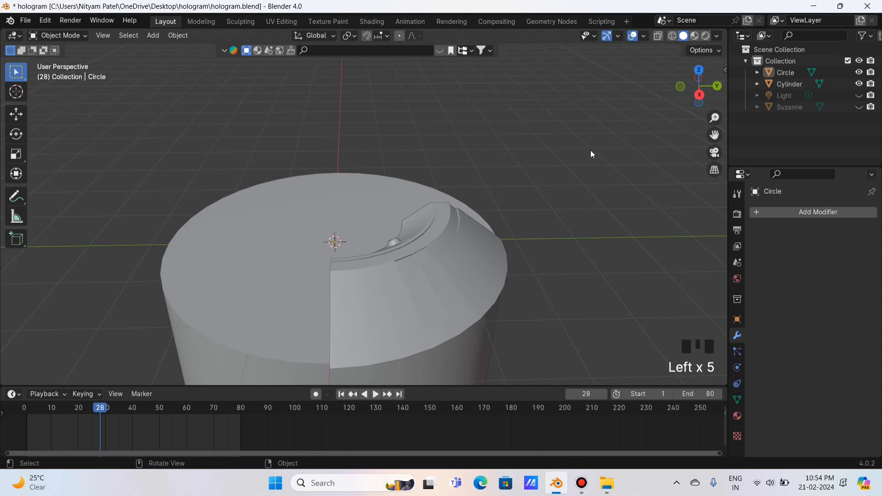
{"action": "scroll", "coordinate": [579, 156], "scroll_direction": "down", "scroll_amount": 2}
{"action": "left_click", "coordinate": [859, 95]}
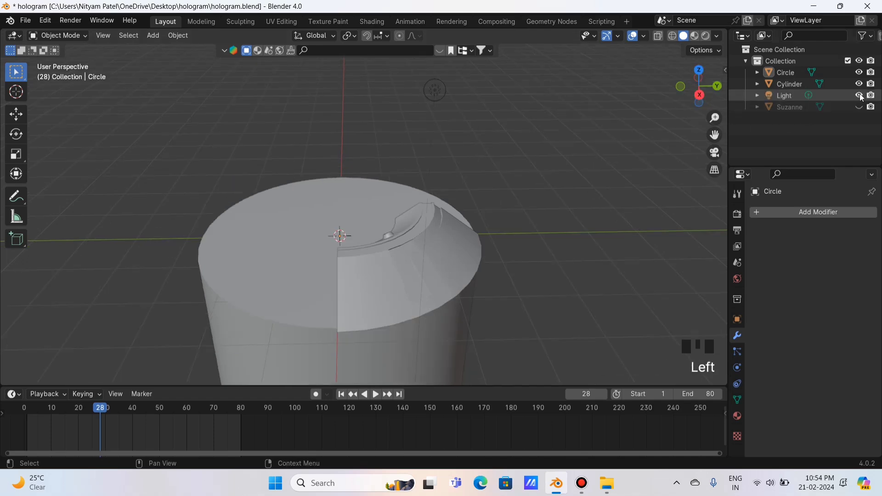
{"action": "left_click", "coordinate": [705, 36]}
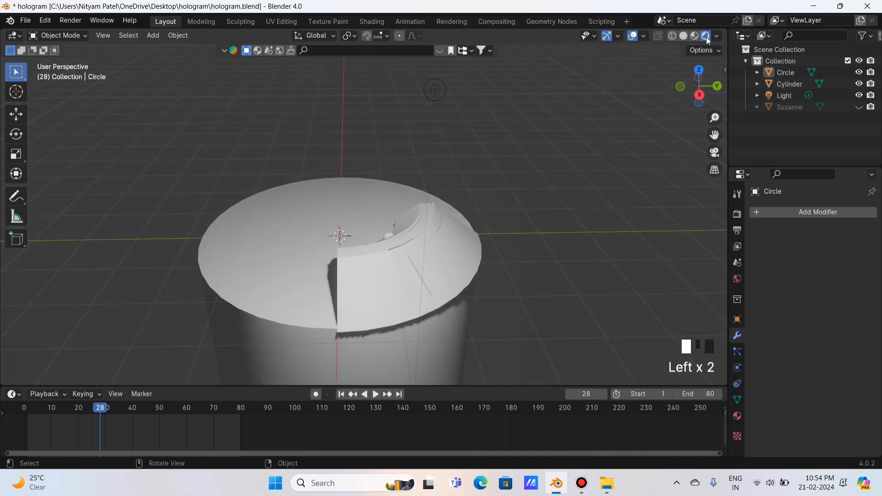
Switch to the Shading workspace and join the timeline area into the 3D viewport.
{"action": "left_click", "coordinate": [372, 22]}
{"action": "left_click_drag", "start_coordinate": [694, 90], "coordinate": [727, 108]}
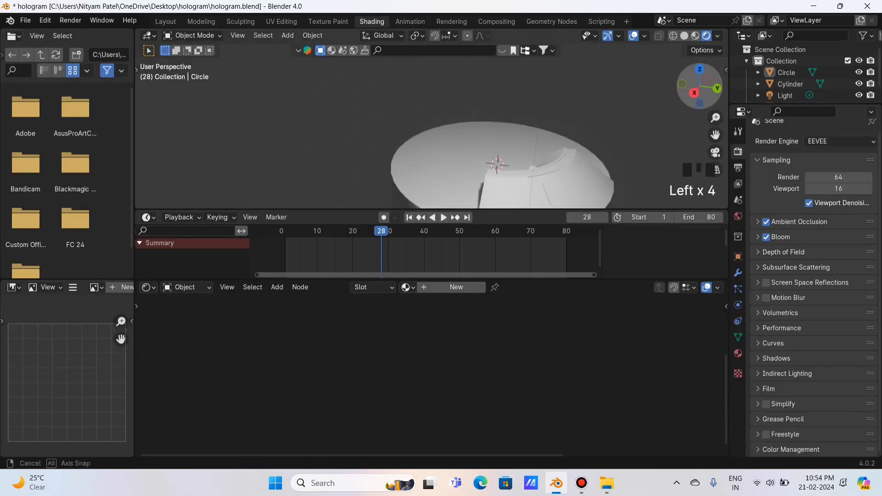
{"action": "right_click", "coordinate": [500, 210]}
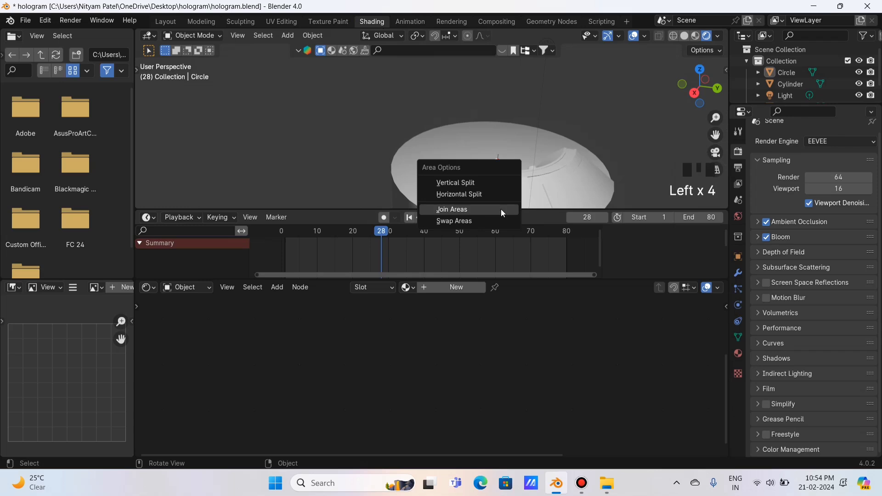
{"action": "left_click", "coordinate": [469, 212]}
{"action": "left_click", "coordinate": [462, 226]}
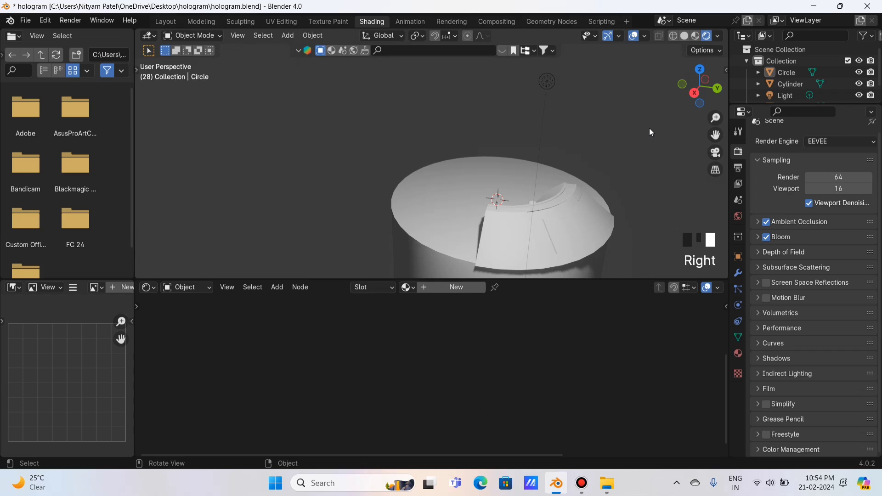
Add a cube and move it beside the projector base, checking from the top view.
{"action": "left_click", "coordinate": [288, 35]}
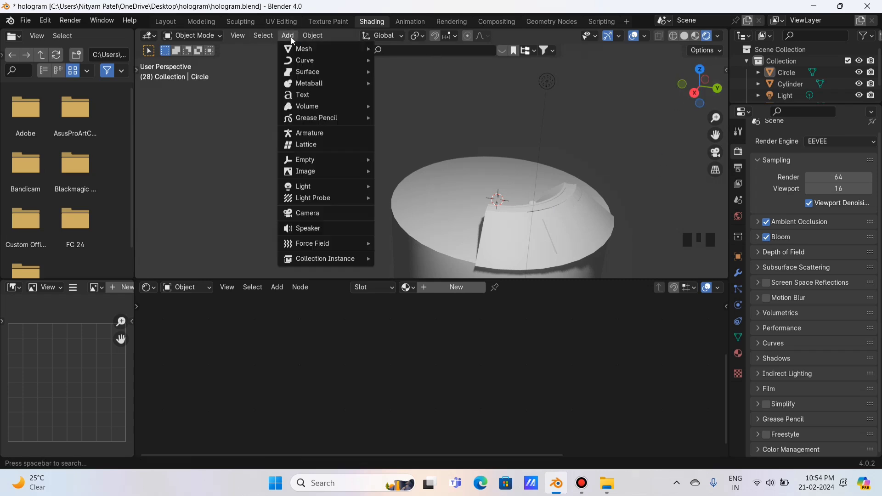
{"action": "mouse_move", "coordinate": [303, 48]}
{"action": "left_click", "coordinate": [399, 60]}
{"action": "scroll", "coordinate": [486, 139], "scroll_direction": "down", "scroll_amount": 4}
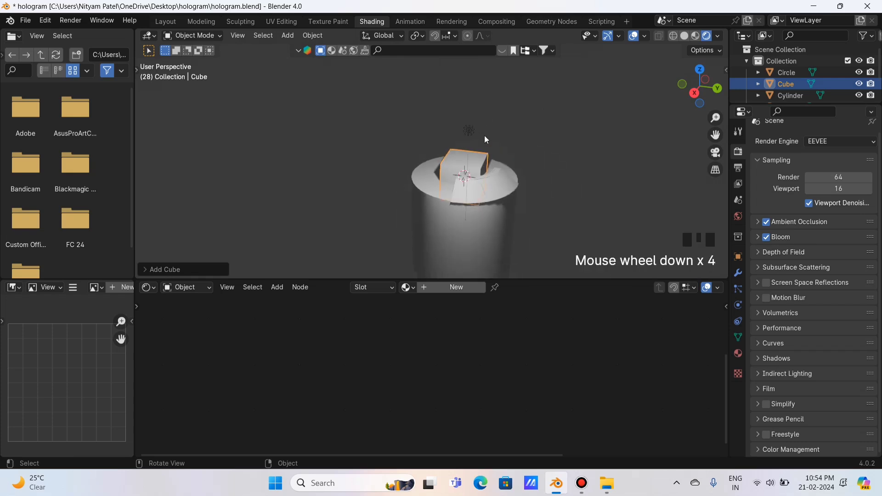
{"action": "left_click", "coordinate": [699, 69]}
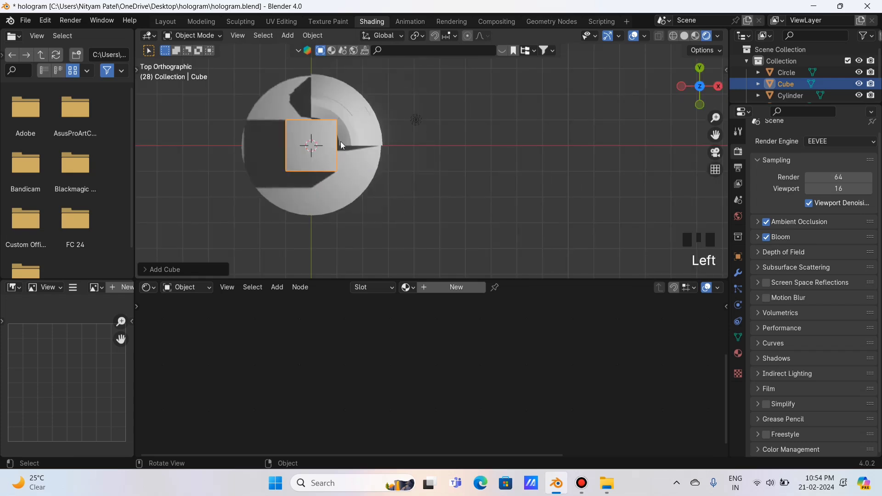
{"action": "key", "text": "g"}
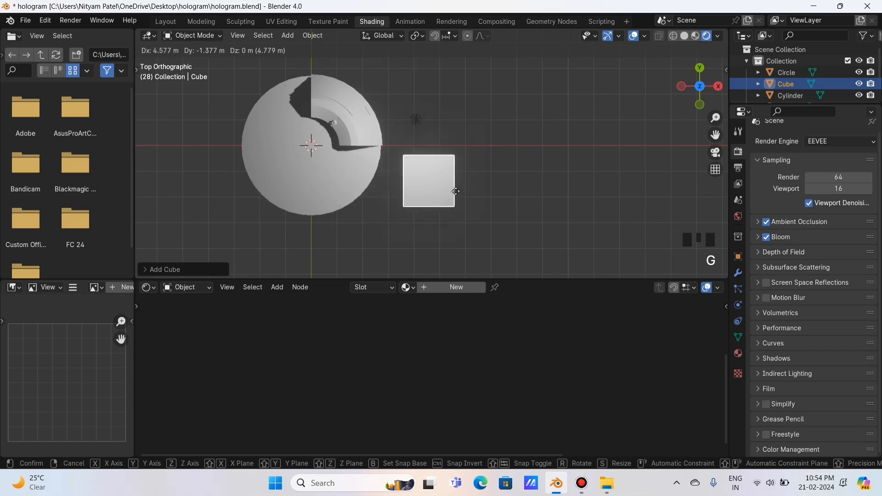
{"action": "left_click", "coordinate": [454, 190]}
{"action": "left_click_drag", "start_coordinate": [692, 96], "coordinate": [478, 35]}
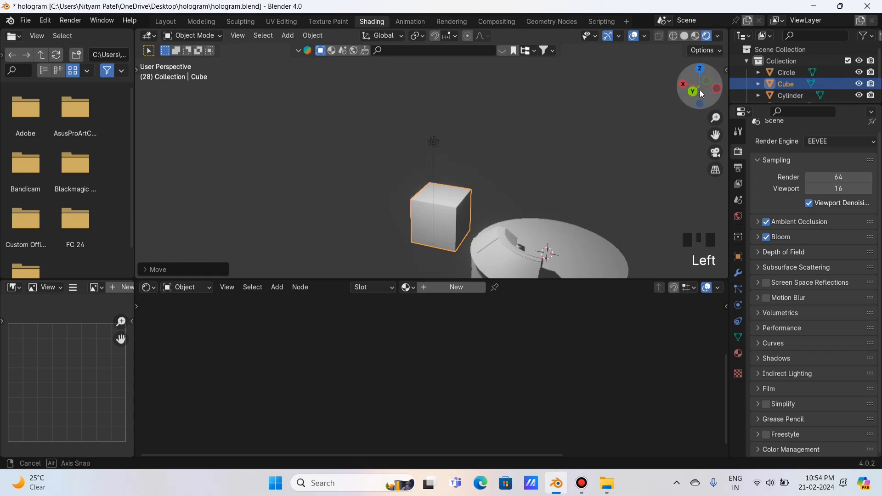
{"action": "key", "text": "g"}
{"action": "left_click", "coordinate": [456, 198]}
Give the cube a new material, Material.003.
{"action": "scroll", "coordinate": [458, 196], "scroll_direction": "up", "scroll_amount": 2}
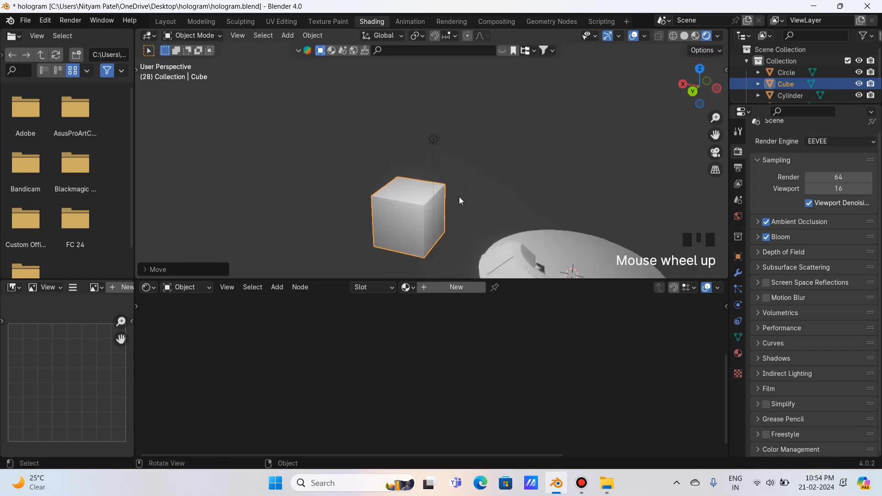
{"action": "left_click_drag", "start_coordinate": [709, 136], "coordinate": [316, 121]}
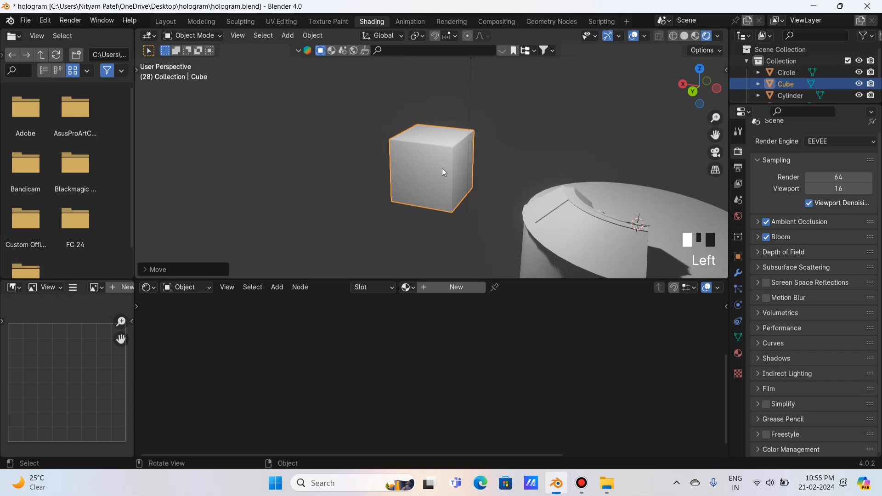
{"action": "left_click", "coordinate": [442, 288]}
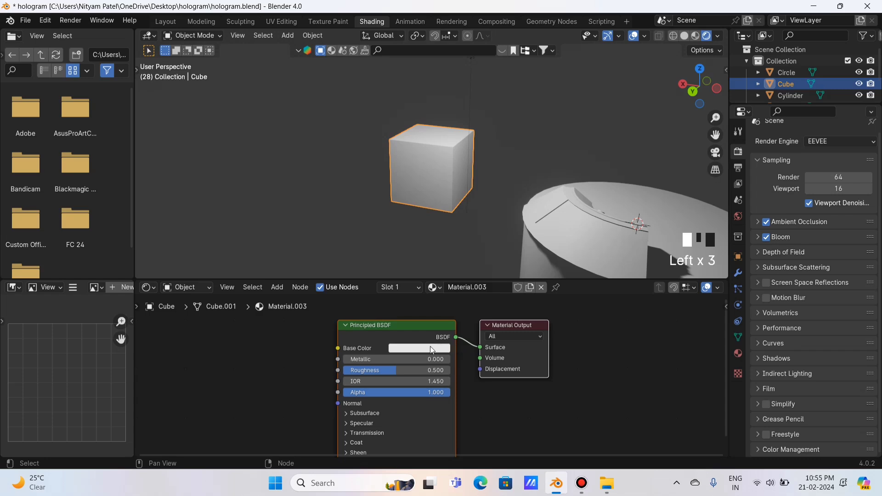
Set Material.003's base colour to red and reselect the cube.
{"action": "left_click", "coordinate": [432, 350]}
{"action": "left_click_drag", "start_coordinate": [437, 216], "coordinate": [435, 279]}
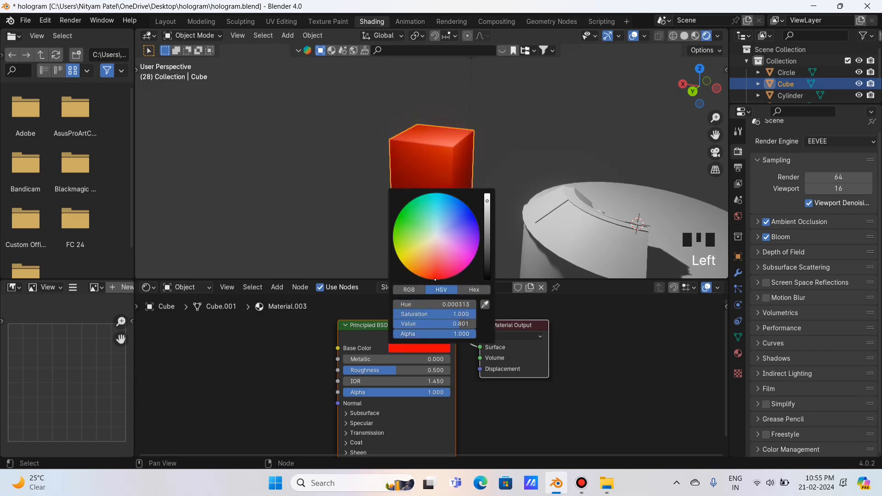
{"action": "left_click", "coordinate": [549, 375]}
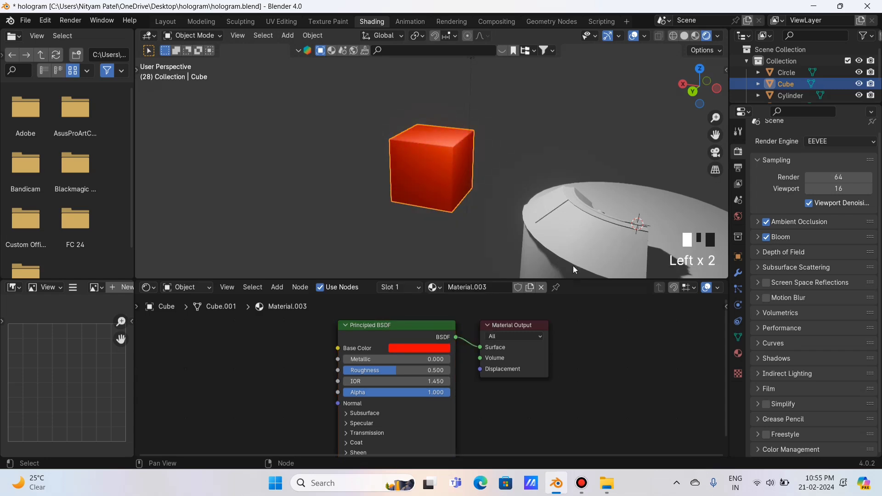
{"action": "left_click", "coordinate": [469, 142]}
{"action": "left_click", "coordinate": [598, 106]}
{"action": "mouse_move", "coordinate": [685, 91]}
{"action": "left_mouse_down"}
{"action": "mouse_move", "coordinate": [657, 92]}
{"action": "mouse_move", "coordinate": [685, 90]}
{"action": "mouse_move", "coordinate": [671, 92]}
{"action": "left_mouse_up"}
{"action": "left_click", "coordinate": [487, 156]}
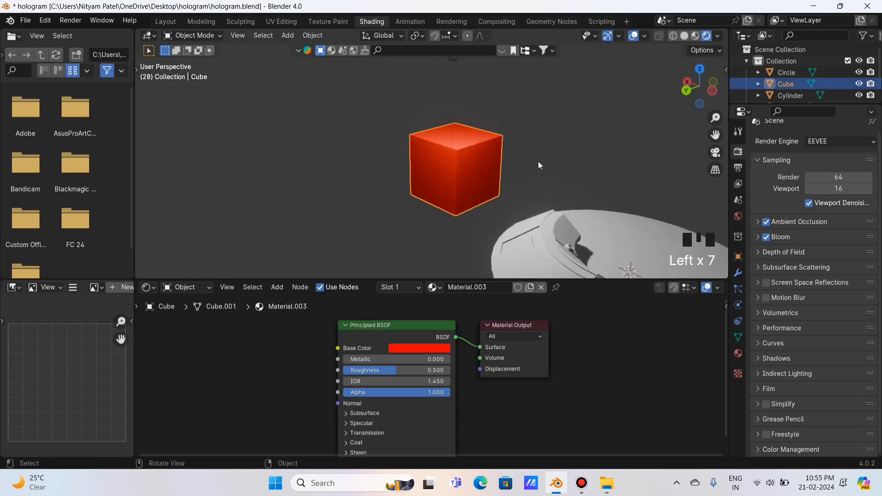
{"action": "scroll", "coordinate": [538, 162], "scroll_direction": "up", "scroll_amount": 1}
{"action": "left_click", "coordinate": [412, 349]}
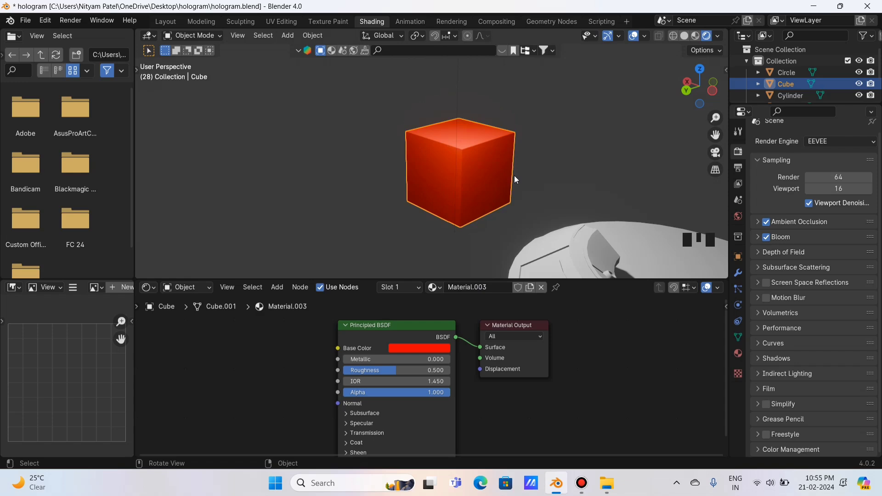
Select the cube's right face in Edit Mode, undo a light-blue trial, and restore red.
{"action": "key", "text": "Tab"}
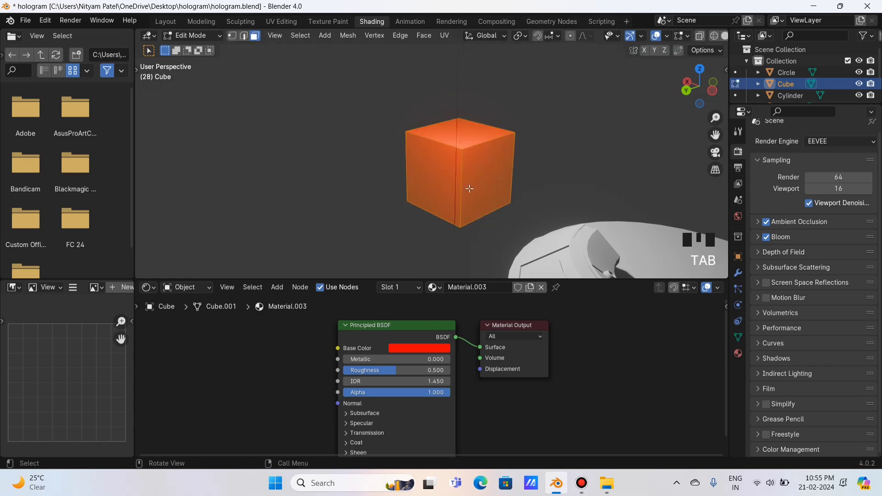
{"action": "double_click", "coordinate": [495, 168]}
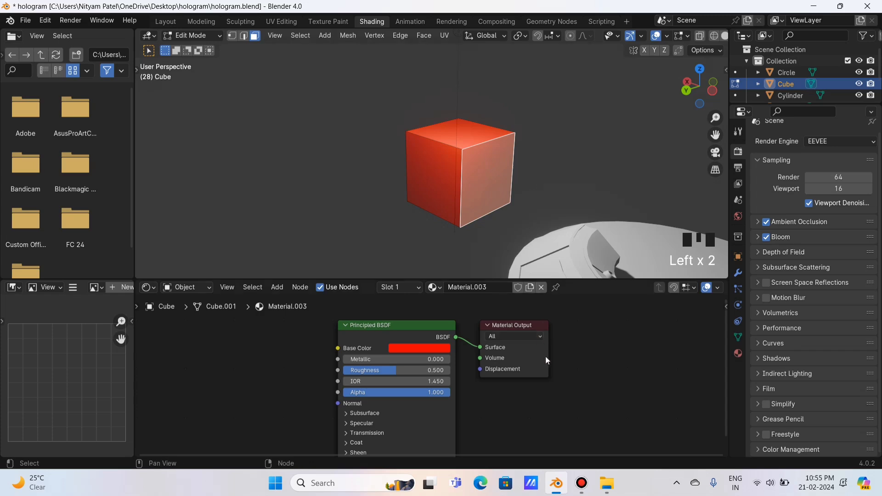
{"action": "left_click", "coordinate": [448, 348]}
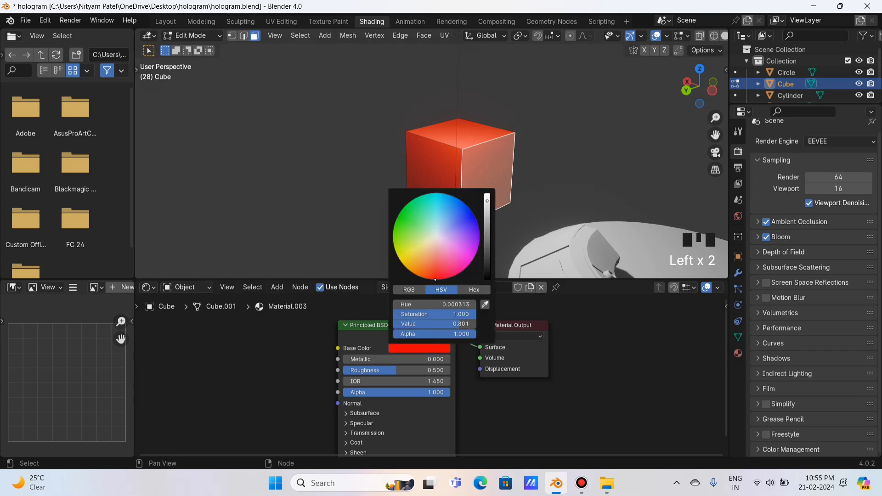
{"action": "left_click_drag", "start_coordinate": [449, 247], "coordinate": [445, 220]}
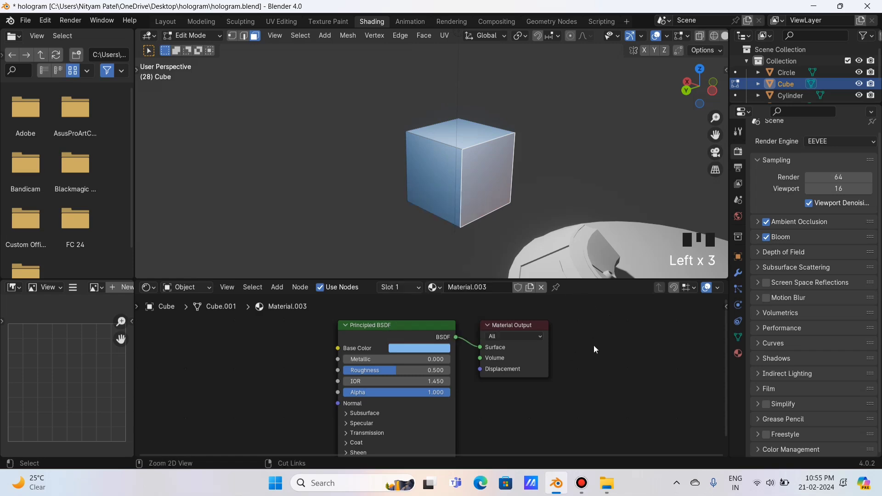
{"action": "key", "text": "ctrl+z"}
{"action": "key", "text": "ctrl+z"}
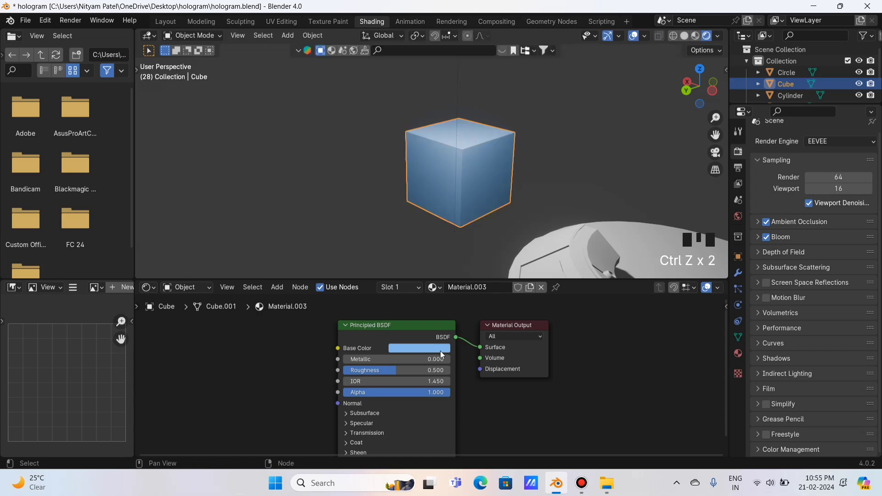
{"action": "left_click", "coordinate": [440, 350]}
{"action": "left_click", "coordinate": [436, 269]}
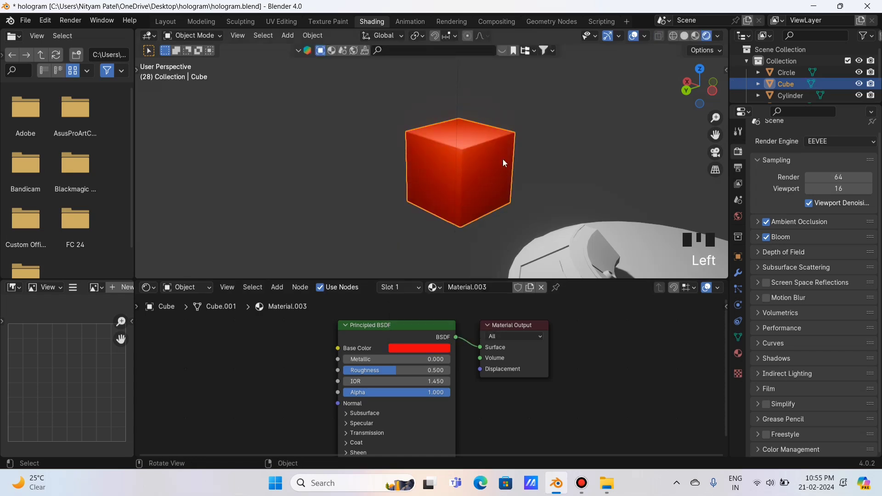
{"action": "key", "text": "Tab"}
{"action": "left_click", "coordinate": [489, 165]}
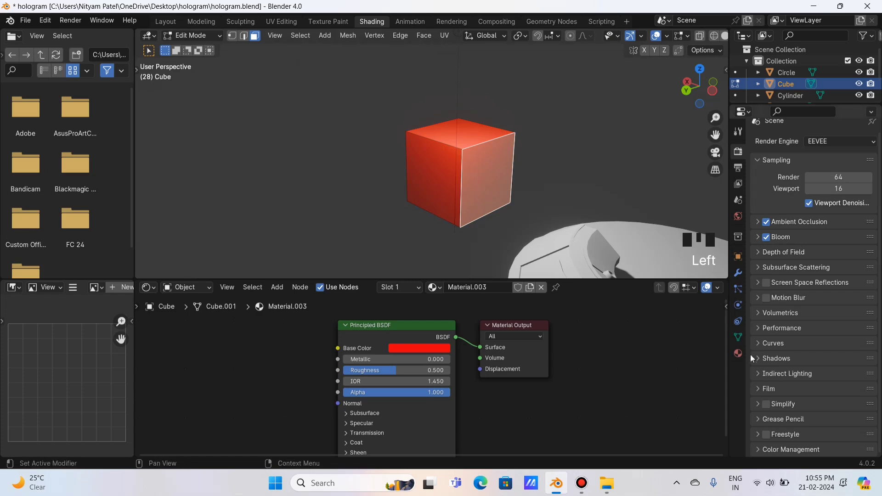
Add a Material.004 slot, assign it to the right face, and make it yellow.
{"action": "left_click", "coordinate": [738, 354]}
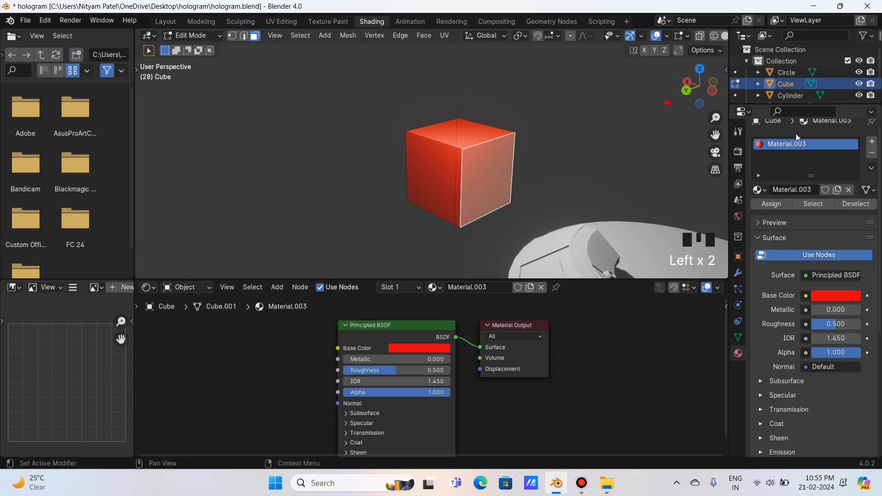
{"action": "left_click", "coordinate": [871, 144]}
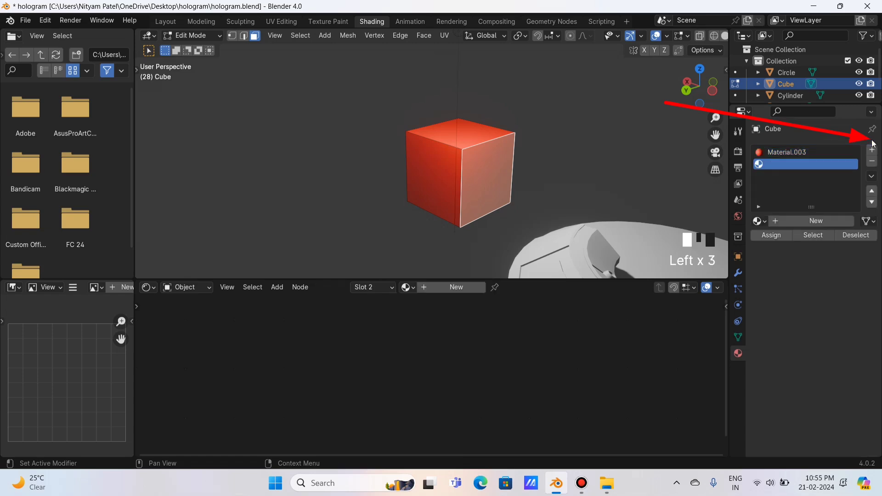
{"action": "left_click", "coordinate": [448, 288]}
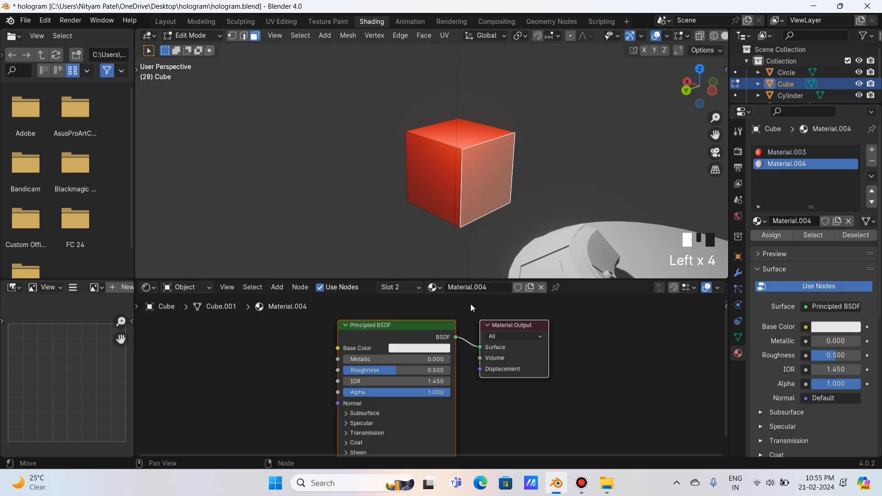
{"action": "left_click", "coordinate": [401, 349]}
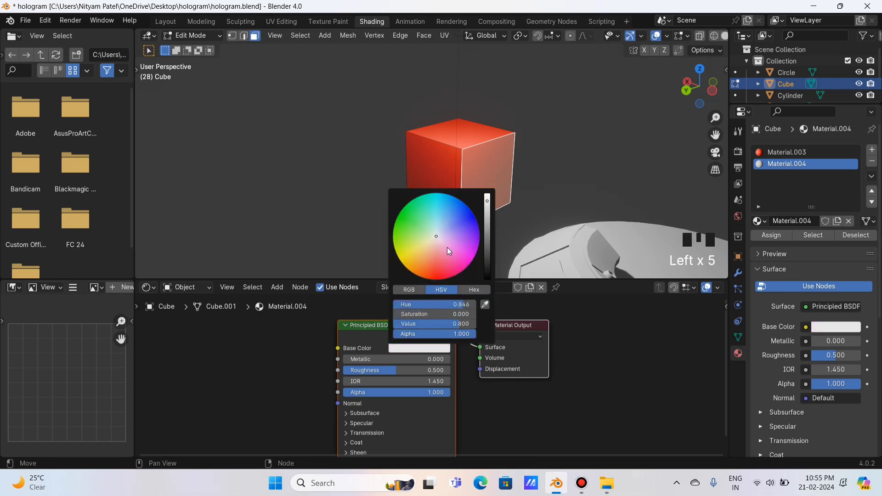
{"action": "left_click", "coordinate": [598, 338]}
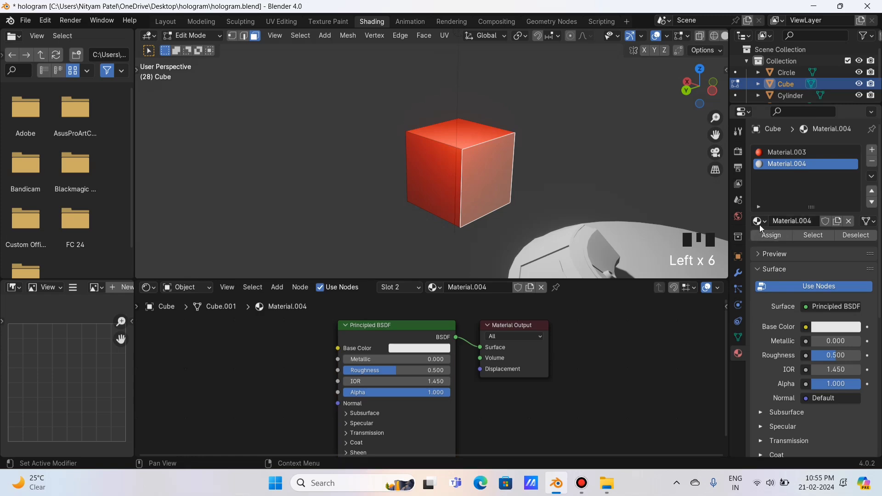
{"action": "left_click", "coordinate": [774, 237]}
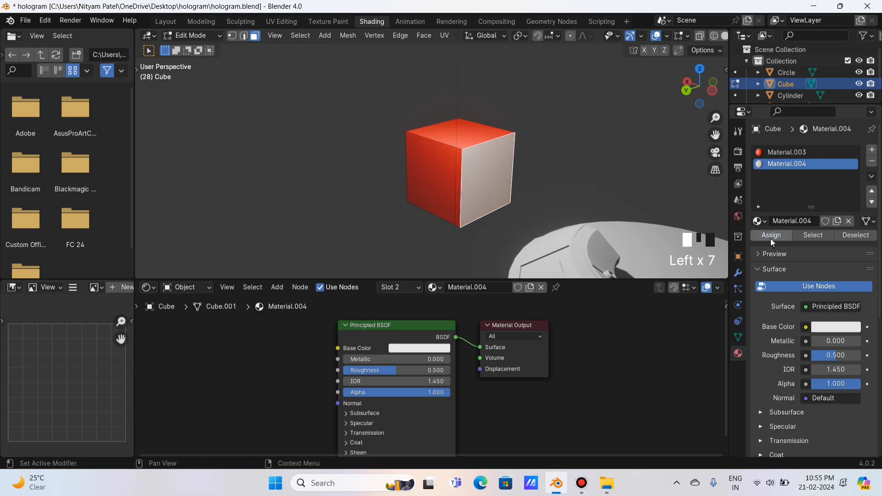
{"action": "left_click", "coordinate": [428, 352]}
{"action": "left_click_drag", "start_coordinate": [436, 258], "coordinate": [403, 257]}
{"action": "left_click", "coordinate": [566, 168]}
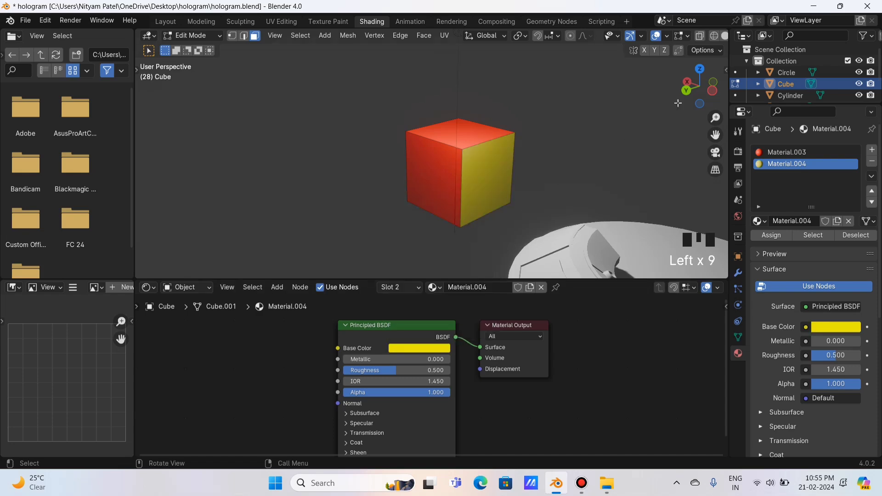
Add a Material.005 slot, assign it to the top face, and make it pure blue.
{"action": "mouse_move", "coordinate": [692, 93]}
{"action": "left_mouse_down"}
{"action": "mouse_move", "coordinate": [679, 97]}
{"action": "mouse_move", "coordinate": [687, 95]}
{"action": "left_mouse_up"}
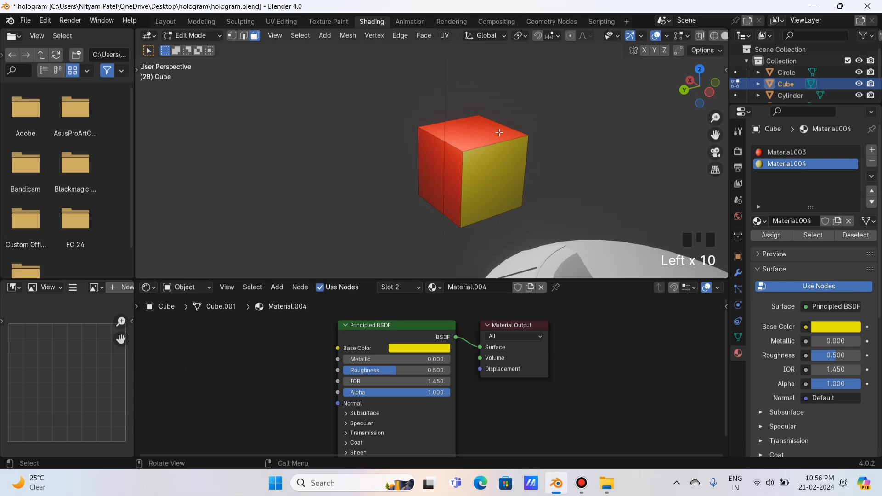
{"action": "left_click", "coordinate": [499, 132]}
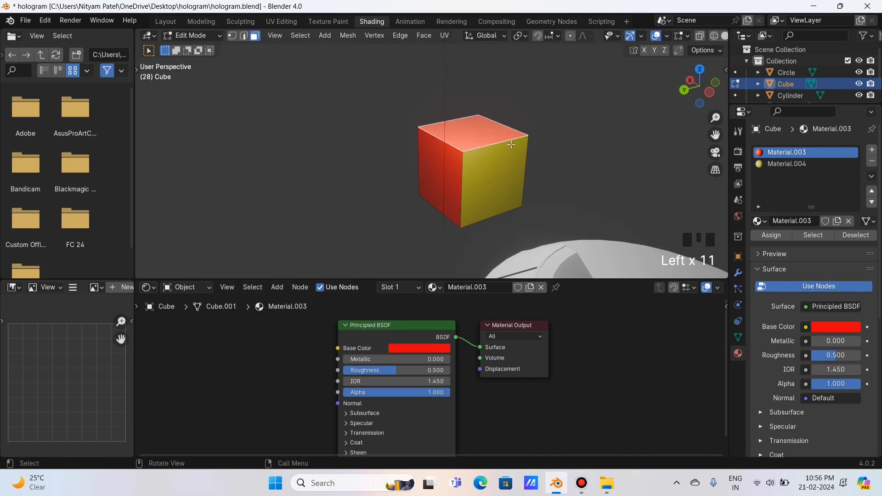
{"action": "left_click", "coordinate": [871, 150]}
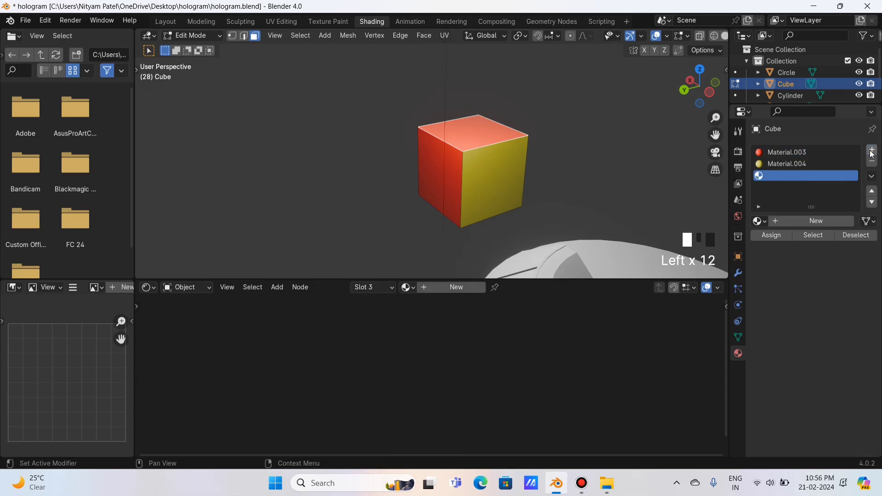
{"action": "left_click", "coordinate": [447, 289]}
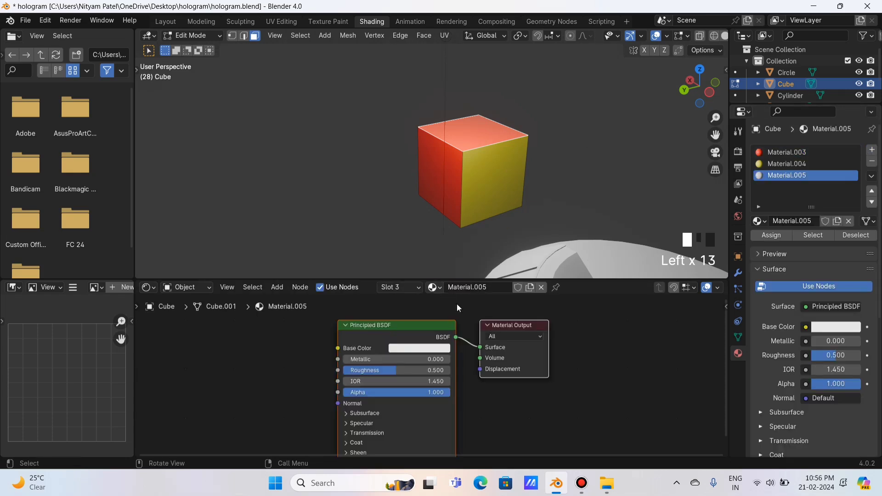
{"action": "left_click", "coordinate": [766, 235]}
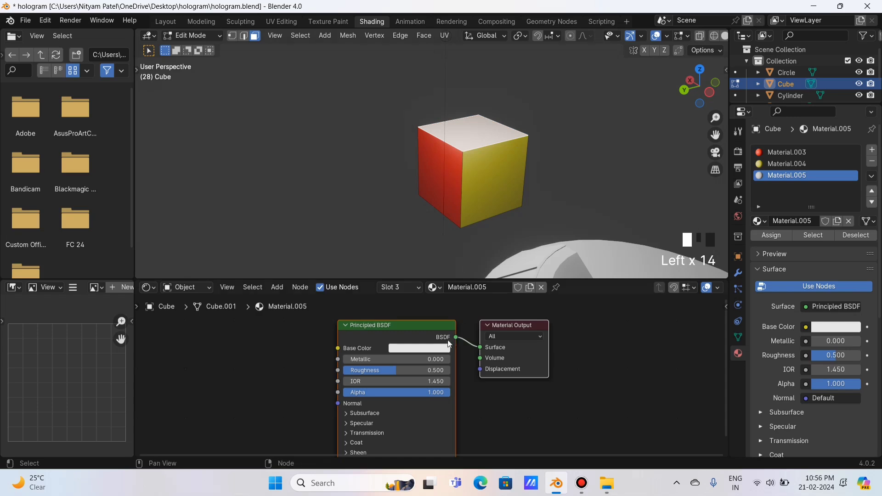
{"action": "left_click", "coordinate": [432, 348]}
{"action": "left_click", "coordinate": [472, 212]}
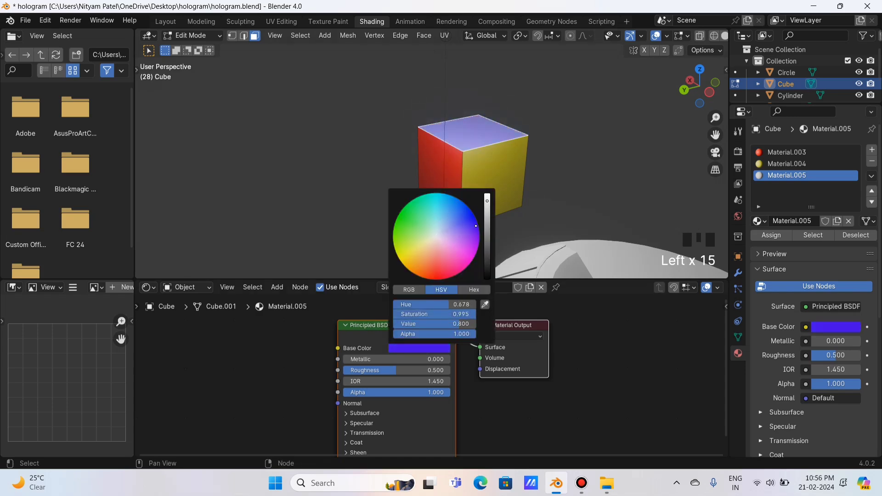
{"action": "left_click", "coordinate": [556, 155]}
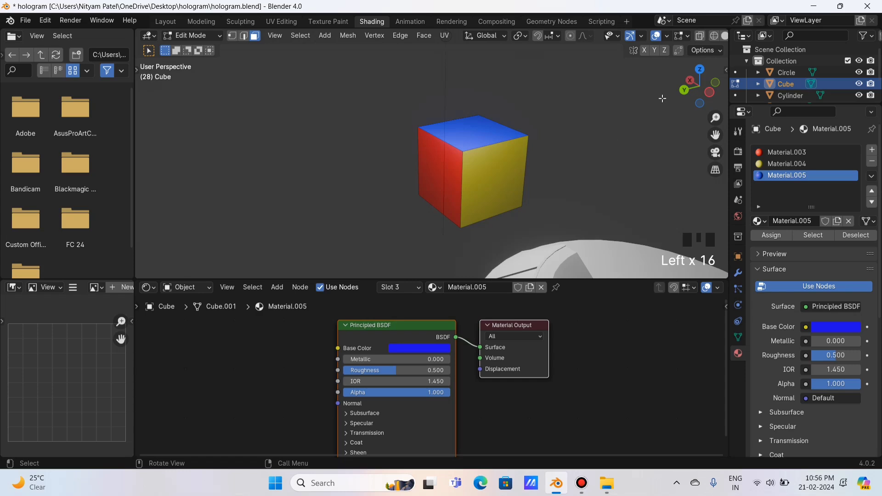
Return to Object Mode and select the cube object.
{"action": "mouse_move", "coordinate": [696, 91]}
{"action": "left_mouse_down"}
{"action": "mouse_move", "coordinate": [698, 98]}
{"action": "mouse_move", "coordinate": [705, 83]}
{"action": "left_mouse_up"}
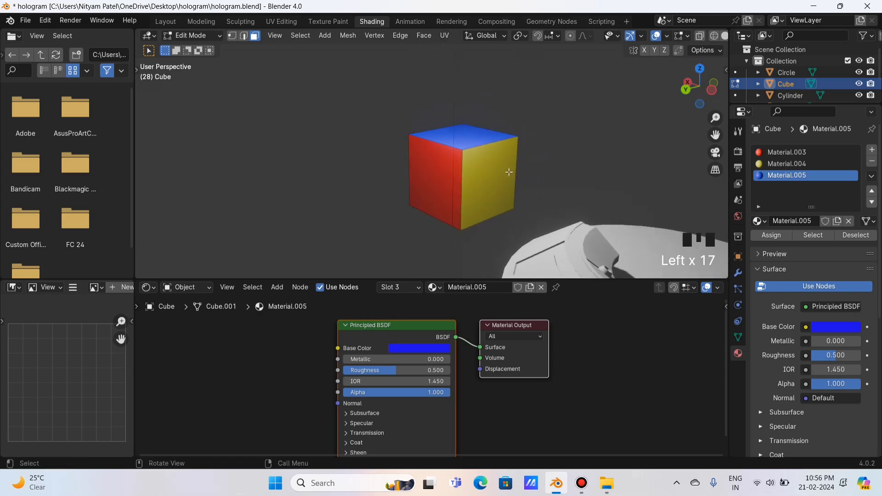
{"action": "key", "text": "Tab"}
{"action": "left_click", "coordinate": [607, 115]}
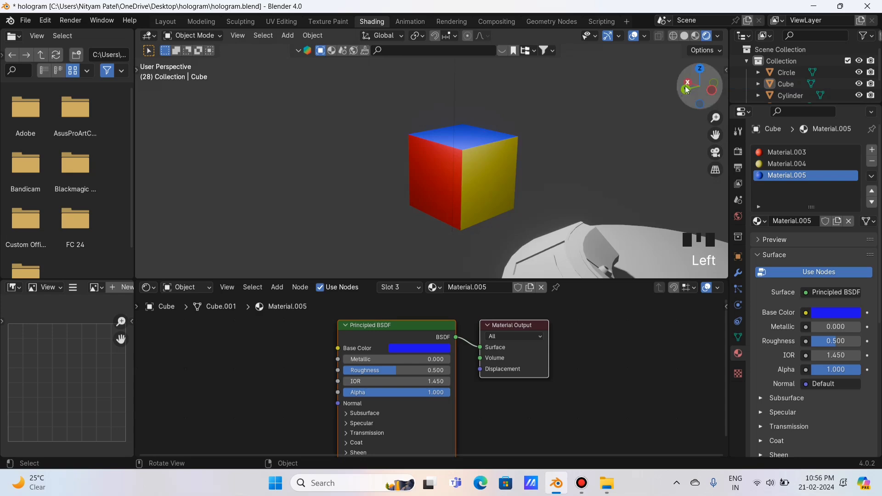
{"action": "left_click_drag", "start_coordinate": [700, 86], "coordinate": [494, 148]}
{"action": "left_click", "coordinate": [493, 150]}
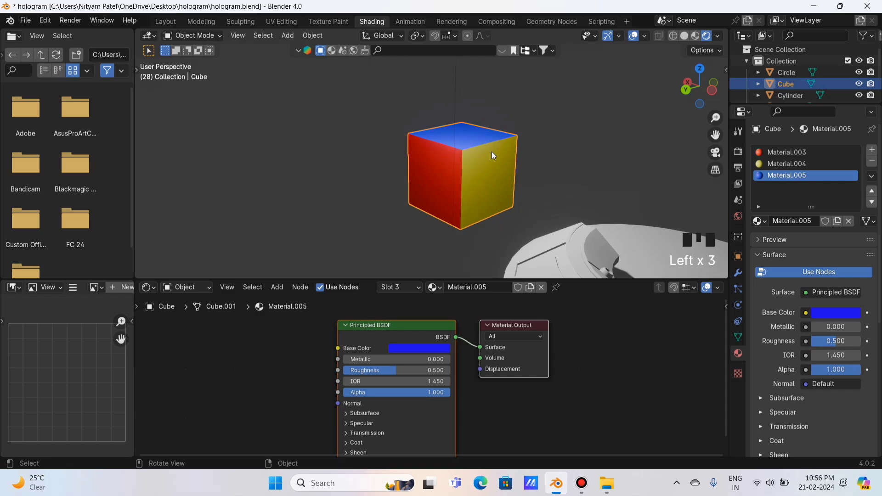
Delete the cube and reframe the view on the cylinder.
{"action": "key", "text": "x"}
{"action": "left_click", "coordinate": [492, 152]}
{"action": "scroll", "coordinate": [498, 145], "scroll_direction": "down", "scroll_amount": 2}
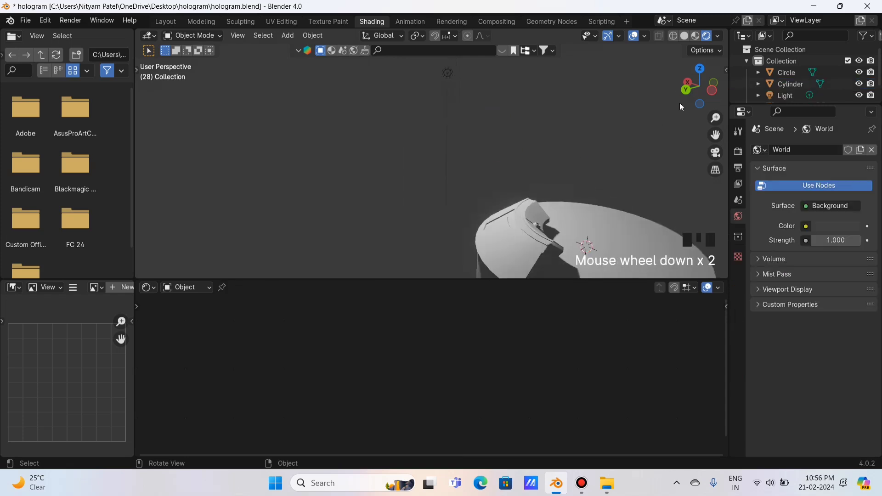
{"action": "left_click_drag", "start_coordinate": [698, 89], "coordinate": [427, 135]}
{"action": "scroll", "coordinate": [428, 137], "scroll_direction": "up", "scroll_amount": 4}
{"action": "left_click_drag", "start_coordinate": [715, 134], "coordinate": [488, 171]}
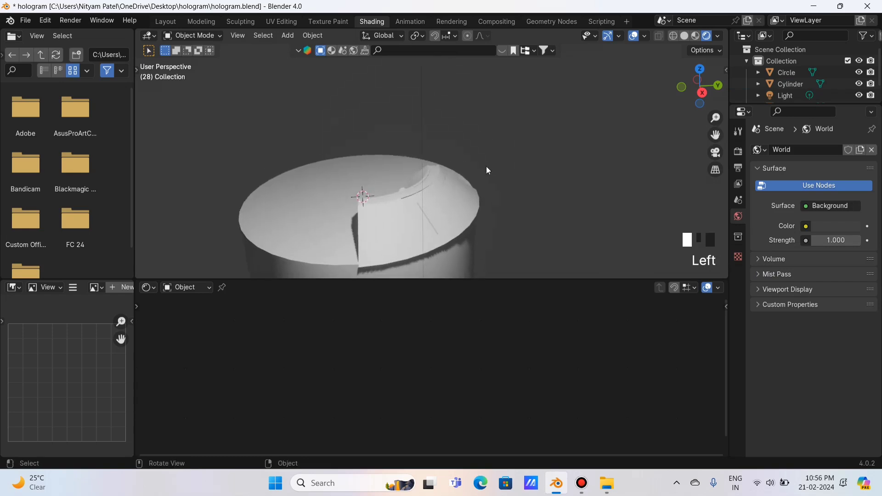
Try moving the Light, undo the move, and return to solid shading.
{"action": "left_click", "coordinate": [424, 103]}
{"action": "key", "text": "g"}
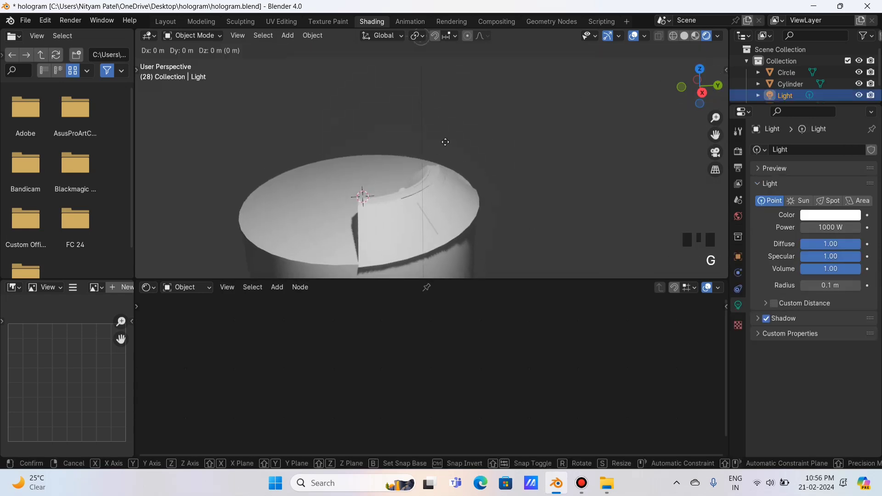
{"action": "left_click", "coordinate": [639, 121]}
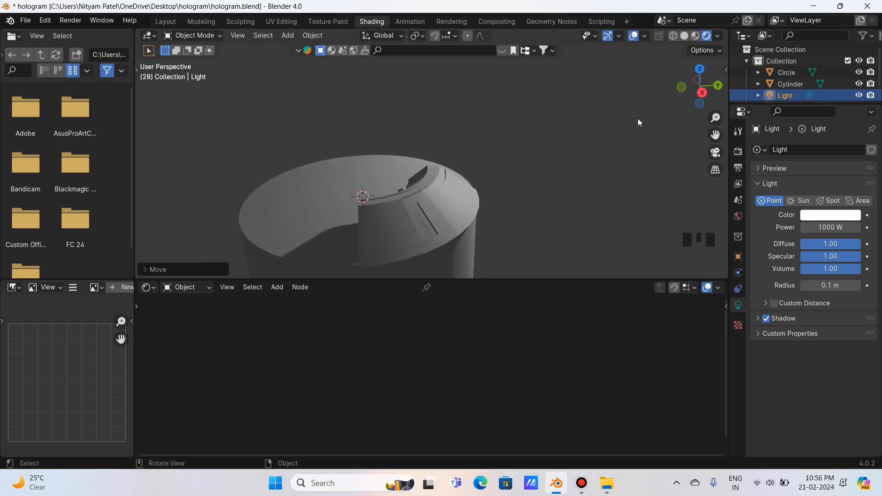
{"action": "key", "text": "shift+z"}
{"action": "right_click", "coordinate": [608, 120]}
{"action": "key", "text": "ctrl+z"}
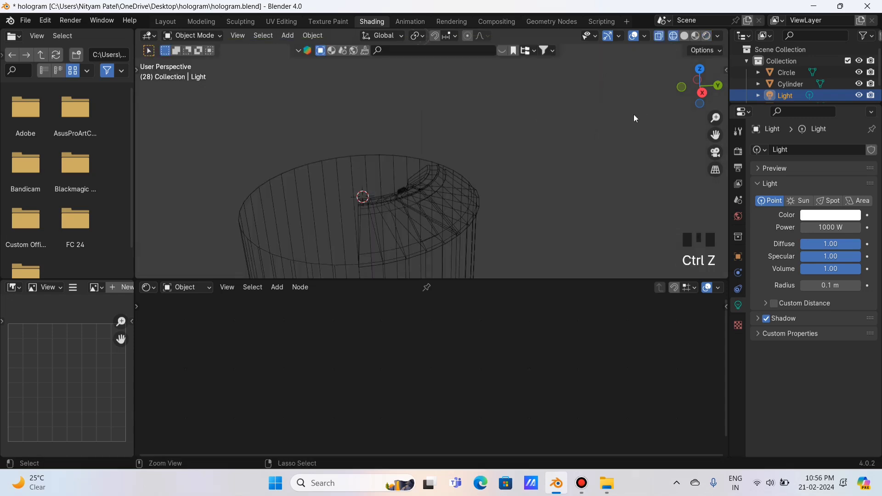
{"action": "left_click", "coordinate": [684, 36]}
Give the Circle a new material named 'steel body'.
{"action": "left_click", "coordinate": [451, 198]}
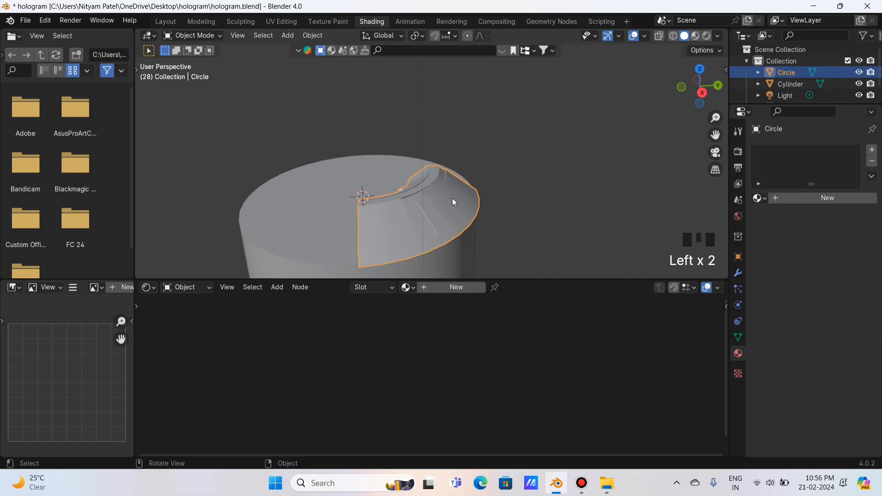
{"action": "left_click", "coordinate": [455, 287]}
{"action": "scroll", "coordinate": [643, 207], "scroll_direction": "up", "scroll_amount": 2}
{"action": "left_click_drag", "start_coordinate": [715, 135], "coordinate": [758, 82]}
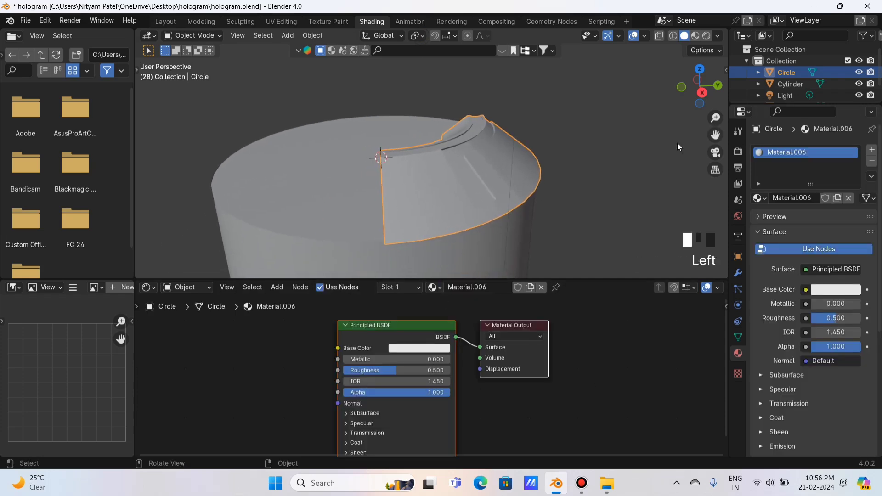
{"action": "left_click", "coordinate": [478, 287]}
{"action": "type", "text": "steel body"}
{"action": "key", "text": "Return"}
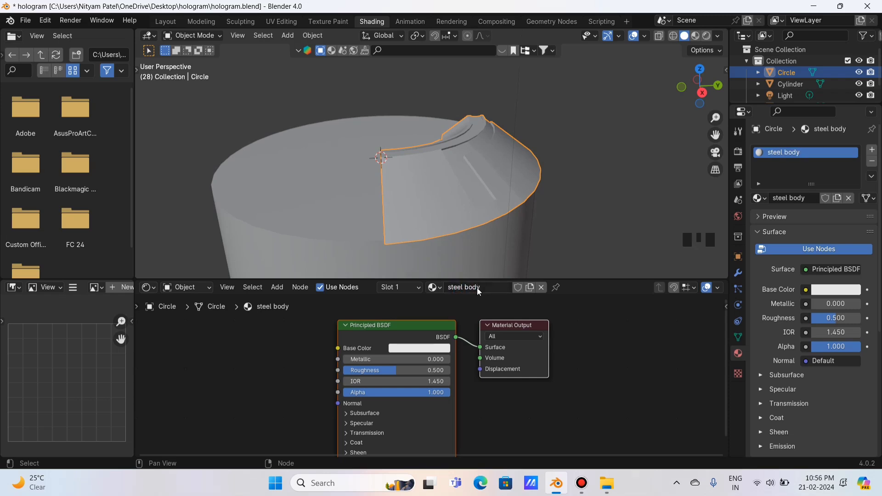
In Rendered shading, darken the steel body base colour to grey (Value 0.339).
{"action": "left_click", "coordinate": [706, 36]}
{"action": "left_click", "coordinate": [440, 350]}
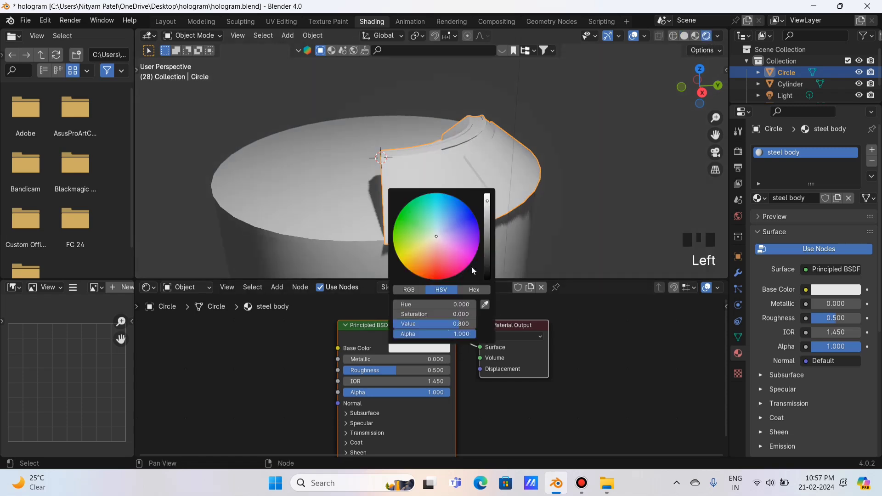
{"action": "left_click_drag", "start_coordinate": [490, 223], "coordinate": [487, 226]}
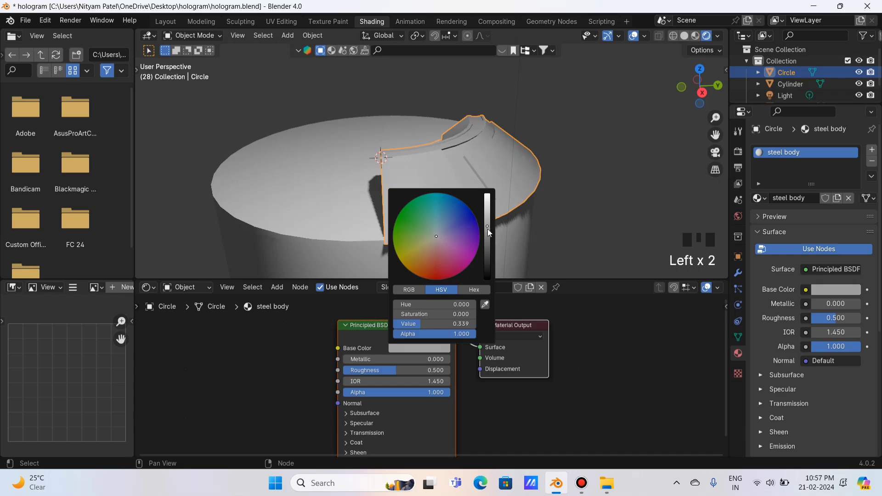
{"action": "left_click", "coordinate": [700, 69]}
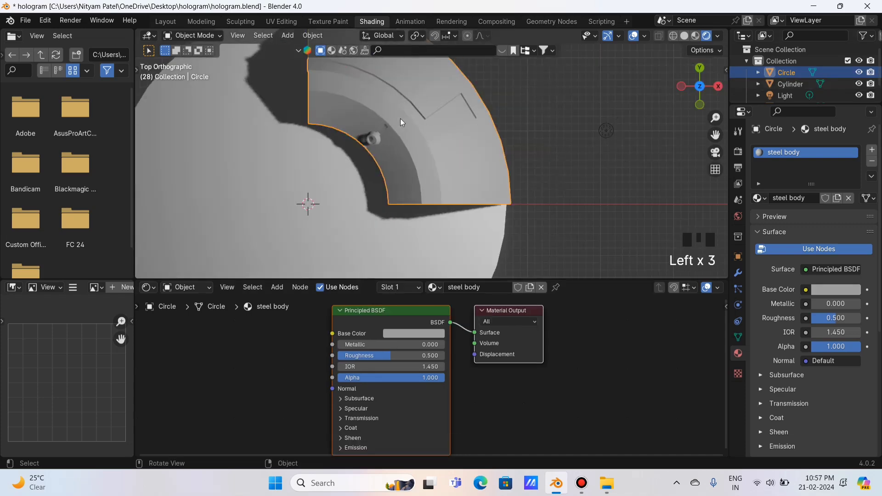
In Edit Mode, select the inner ring and outer rim face loops of the Circle.
{"action": "key", "text": "Tab"}
{"action": "scroll", "coordinate": [452, 146], "scroll_direction": "up", "scroll_amount": 2}
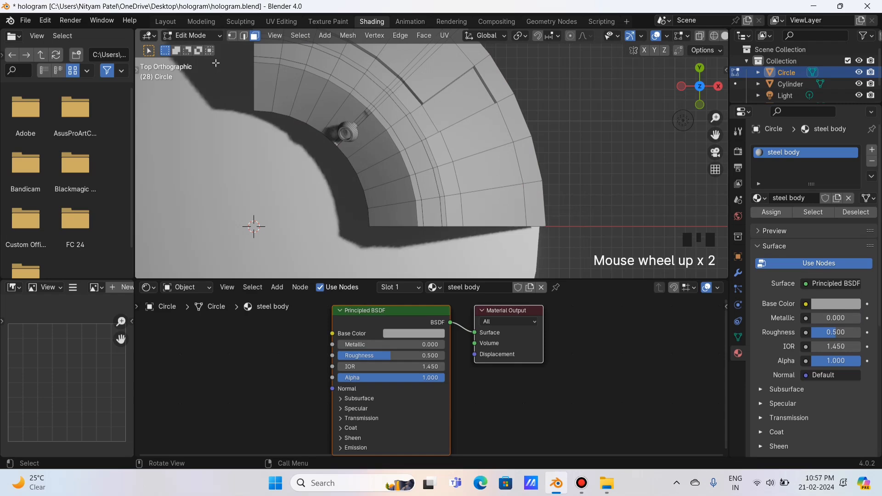
{"action": "left_click", "coordinate": [425, 167], "text": "alt"}
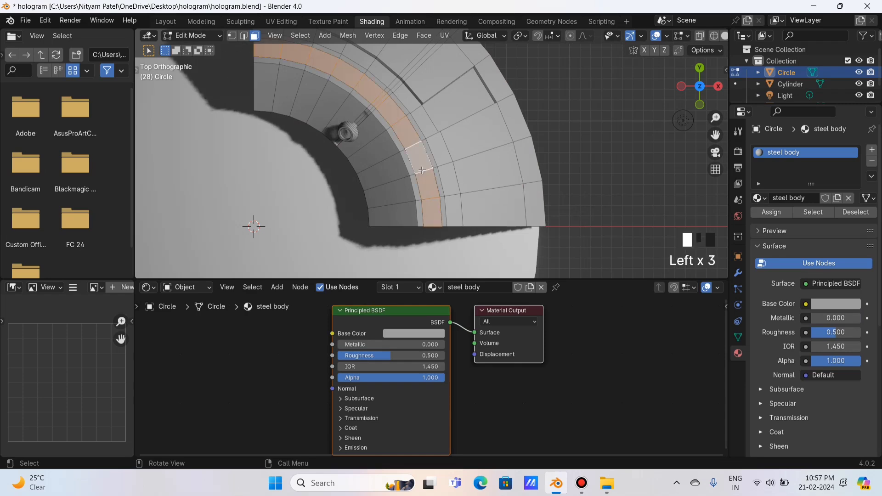
{"action": "mouse_move", "coordinate": [700, 87]}
{"action": "left_mouse_down"}
{"action": "mouse_move", "coordinate": [689, 92]}
{"action": "mouse_move", "coordinate": [670, 74]}
{"action": "mouse_move", "coordinate": [695, 99]}
{"action": "left_mouse_up"}
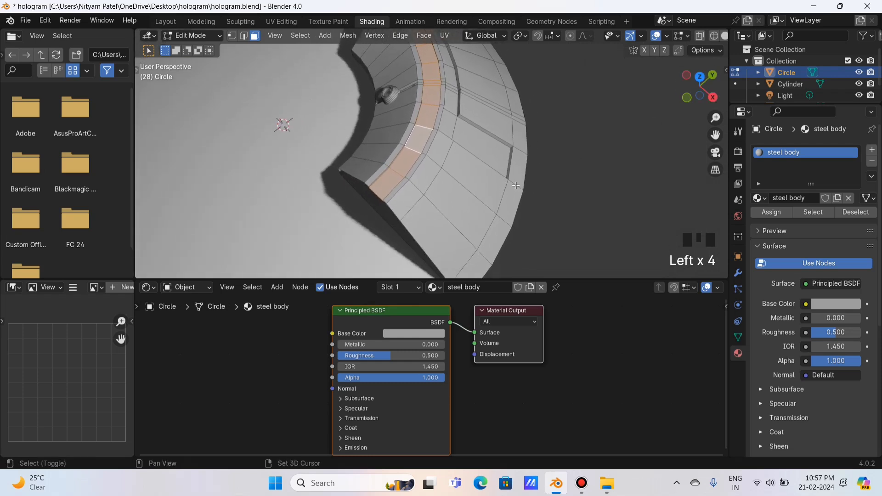
{"action": "left_click", "coordinate": [510, 202], "text": "alt+shift"}
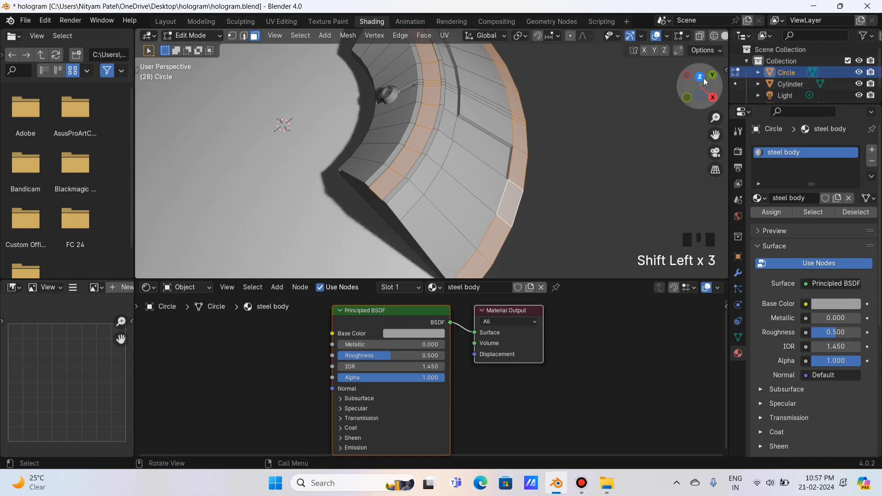
{"action": "left_click_drag", "start_coordinate": [699, 82], "coordinate": [788, 84]}
{"action": "scroll", "coordinate": [448, 193], "scroll_direction": "up", "scroll_amount": 2}
{"action": "left_click", "coordinate": [310, 202], "text": "shift"}
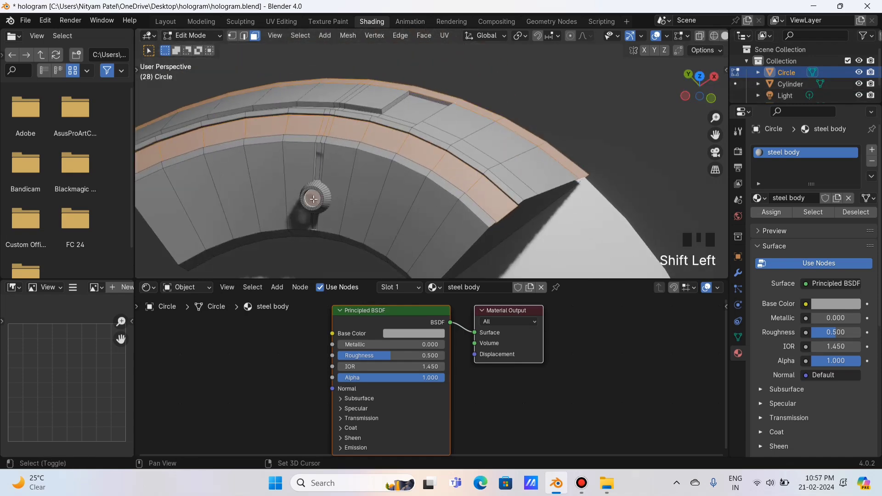
{"action": "left_click_drag", "start_coordinate": [700, 85], "coordinate": [583, 109]}
{"action": "scroll", "coordinate": [584, 109], "scroll_direction": "down", "scroll_amount": 1}
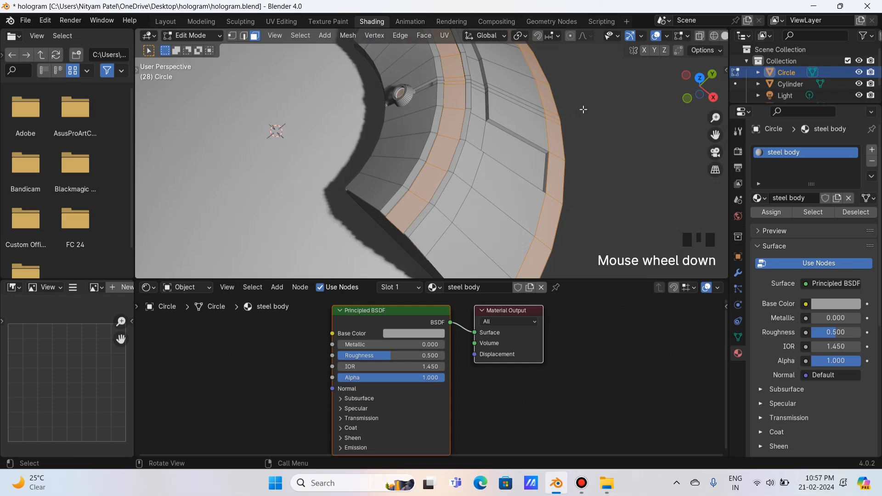
Assign those faces a new second-slot material named 'light body'.
{"action": "left_click", "coordinate": [871, 150]}
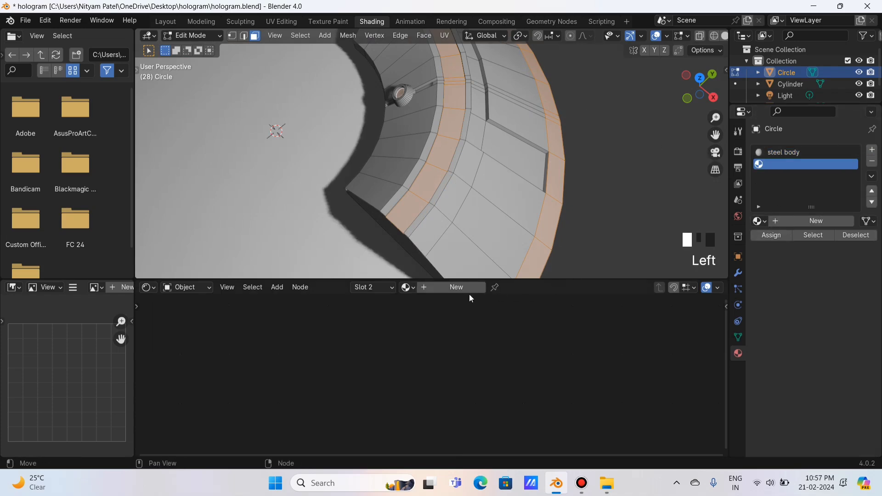
{"action": "left_click", "coordinate": [457, 287]}
{"action": "left_click", "coordinate": [772, 235]}
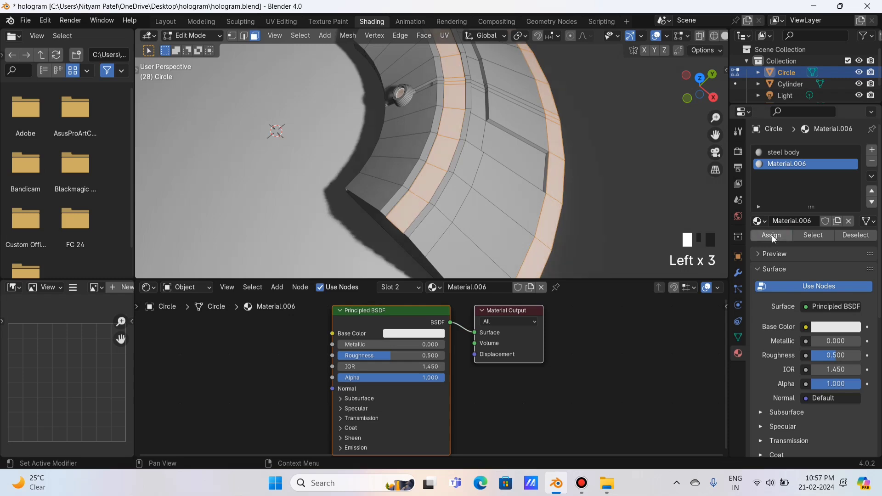
{"action": "left_click", "coordinate": [476, 288]}
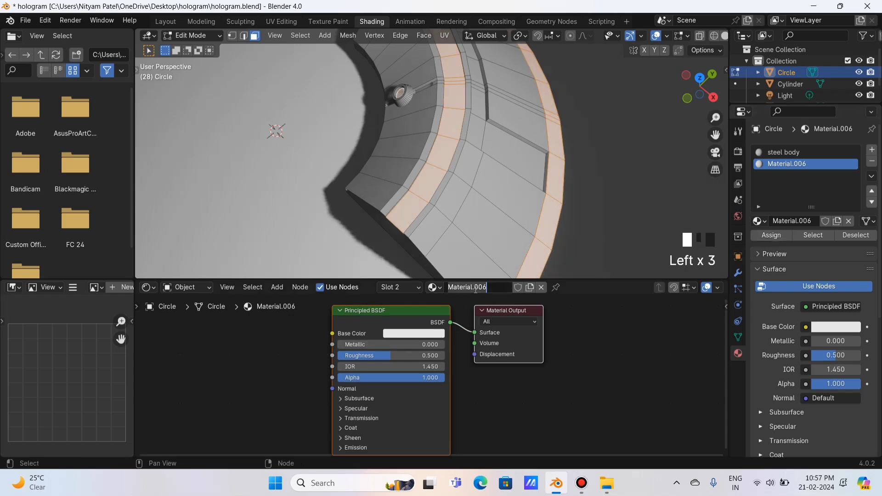
{"action": "type", "text": "light"}
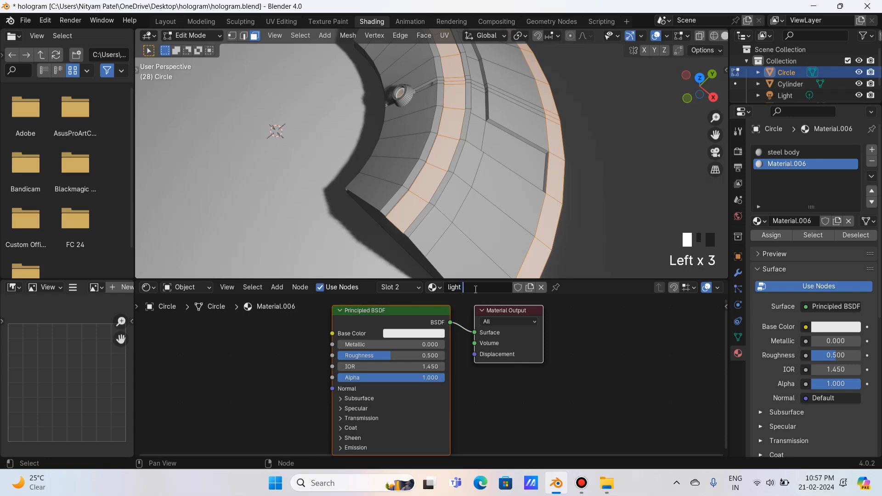
{"action": "type", "text": " body"}
{"action": "key", "text": "Return"}
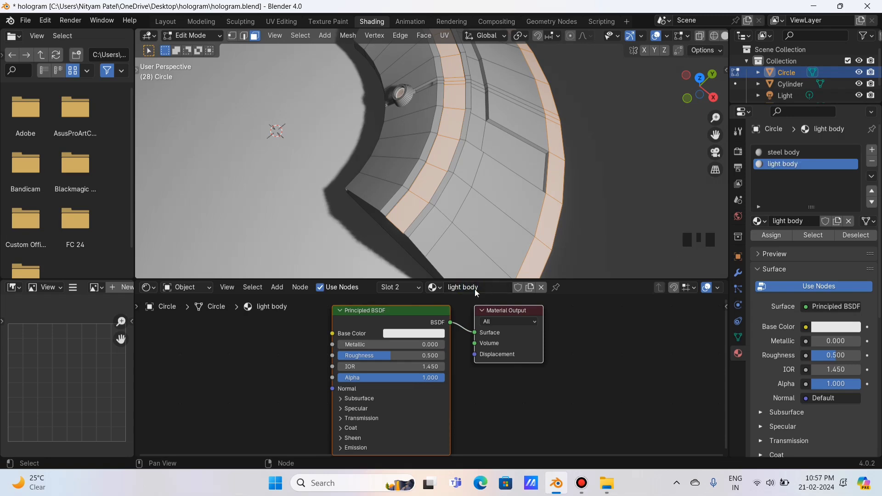
{"action": "left_click", "coordinate": [526, 159]}
{"action": "left_click", "coordinate": [700, 78]}
Select a strip of faces running along the Circle's ring.
{"action": "scroll", "coordinate": [457, 112], "scroll_direction": "down", "scroll_amount": 2}
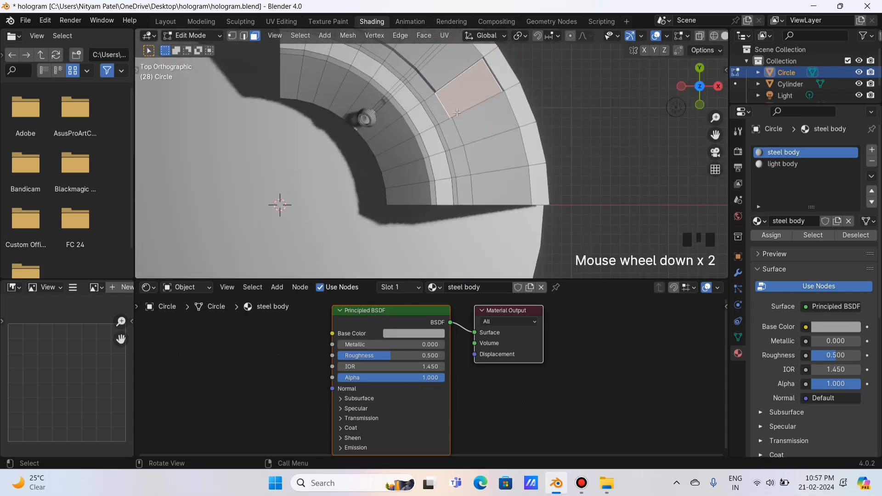
{"action": "left_click", "coordinate": [435, 99]}
{"action": "left_click", "coordinate": [434, 97]}
{"action": "left_click", "coordinate": [429, 91], "text": "shift"}
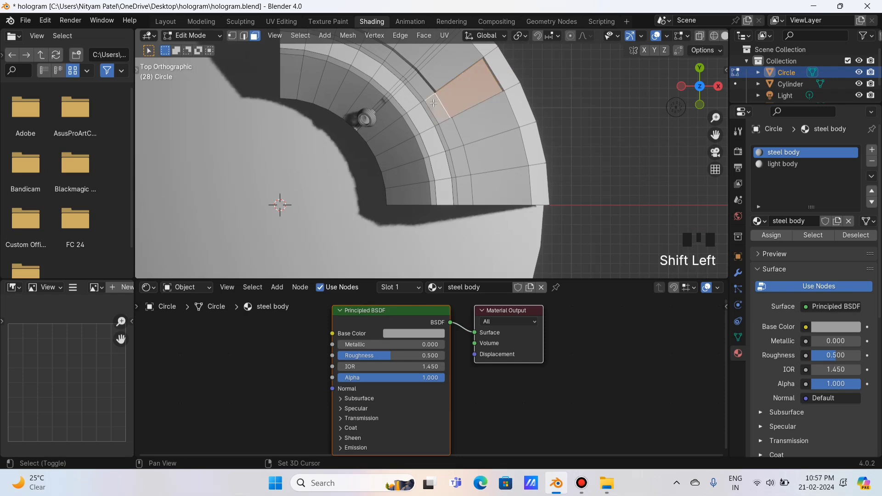
{"action": "left_click", "coordinate": [423, 83], "text": "shift"}
{"action": "left_click", "coordinate": [410, 69], "text": "shift"}
{"action": "left_click", "coordinate": [405, 64], "text": "shift"}
{"action": "left_click", "coordinate": [397, 59], "text": "shift"}
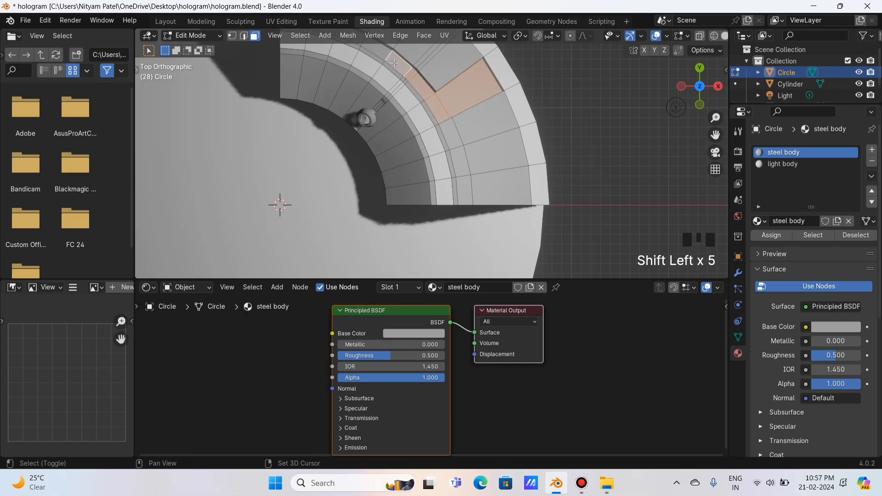
{"action": "left_click", "coordinate": [390, 51], "text": "shift"}
{"action": "left_click_drag", "start_coordinate": [715, 134], "coordinate": [736, 192]}
{"action": "left_click", "coordinate": [371, 94], "text": "shift"}
{"action": "left_click", "coordinate": [336, 83], "text": "shift"}
{"action": "left_click", "coordinate": [313, 77], "text": "shift"}
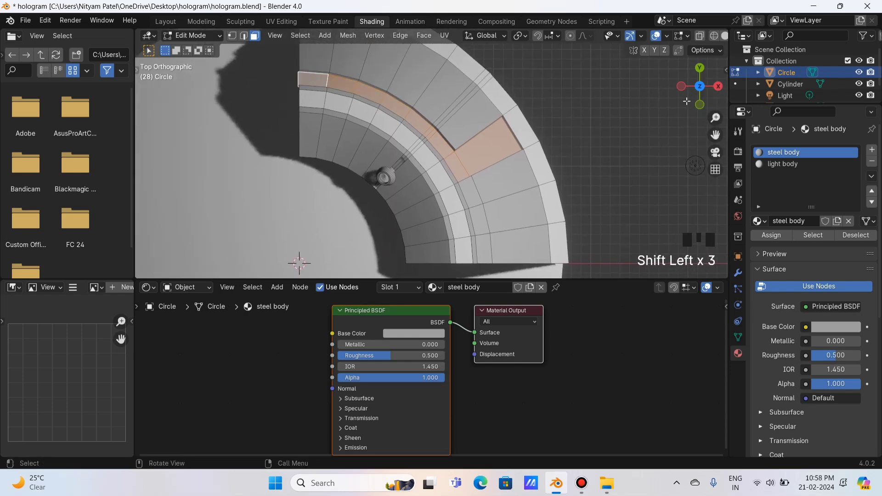
{"action": "left_click_drag", "start_coordinate": [700, 86], "coordinate": [704, 71]}
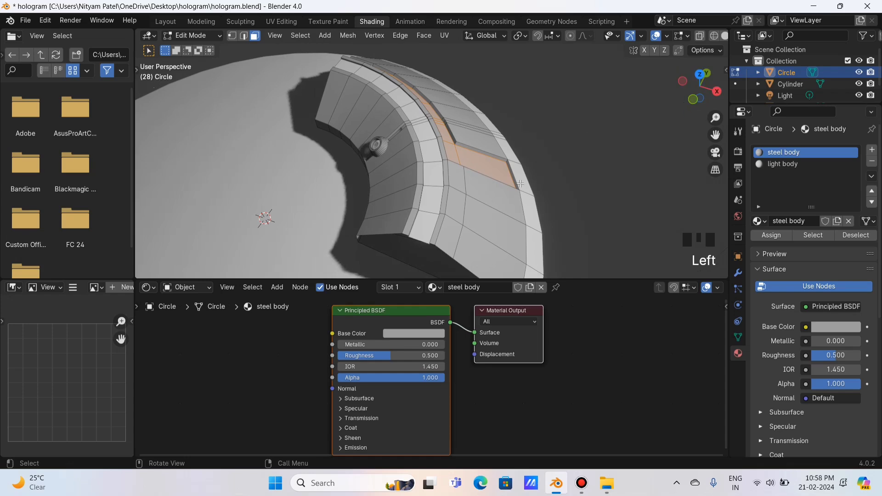
Assign the selected ring faces a new third-slot material named 'dark steel body'.
{"action": "left_click", "coordinate": [870, 150]}
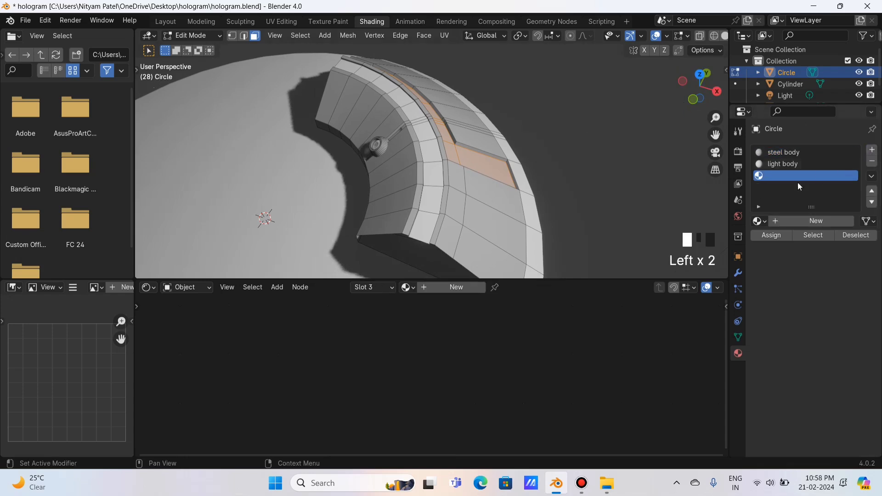
{"action": "left_click", "coordinate": [457, 289]}
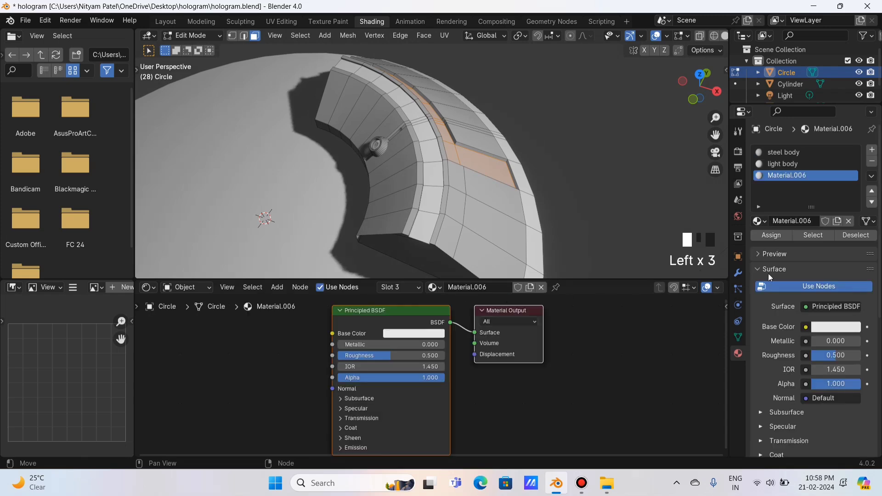
{"action": "left_click", "coordinate": [770, 236]}
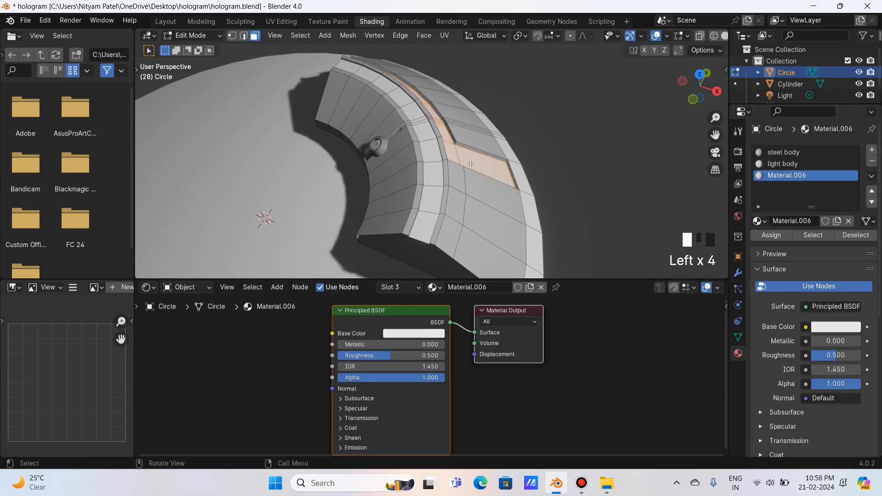
{"action": "left_click", "coordinate": [478, 287]}
{"action": "type", "text": "dark steel body"}
{"action": "key", "text": "Return"}
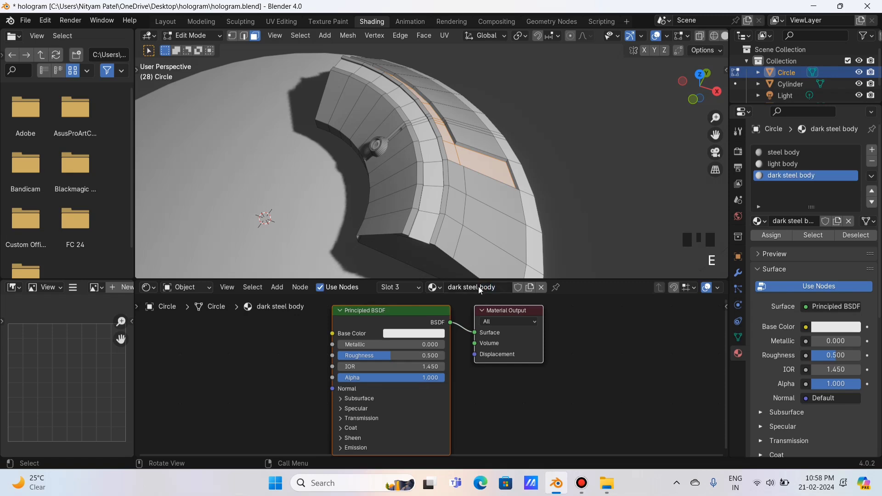
{"action": "scroll", "coordinate": [595, 372], "scroll_direction": "up", "scroll_amount": 1}
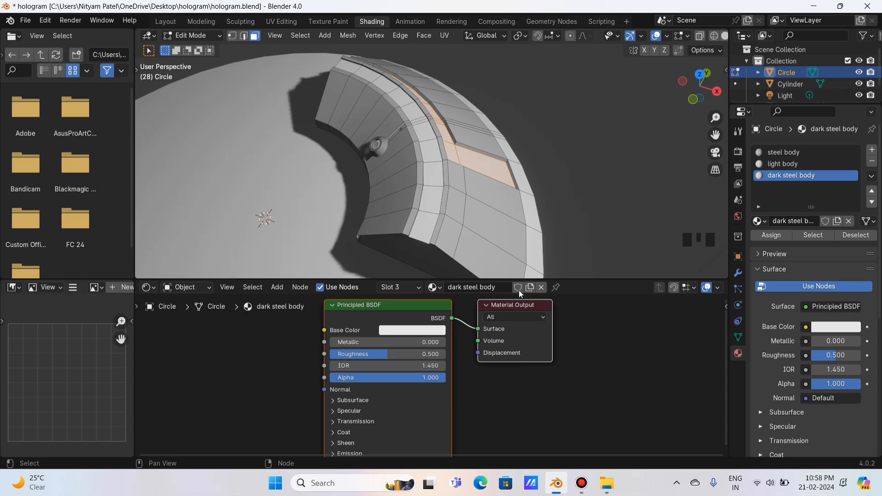
{"action": "left_click", "coordinate": [803, 153]}
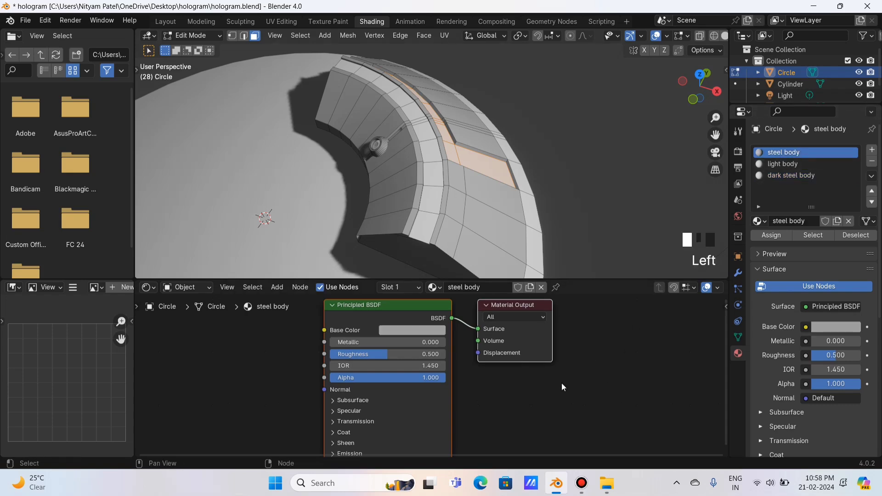
Make steel body fully metallic, brighten its base colour slightly, and lower roughness to 0.376.
{"action": "left_click_drag", "start_coordinate": [389, 325], "coordinate": [462, 327]}
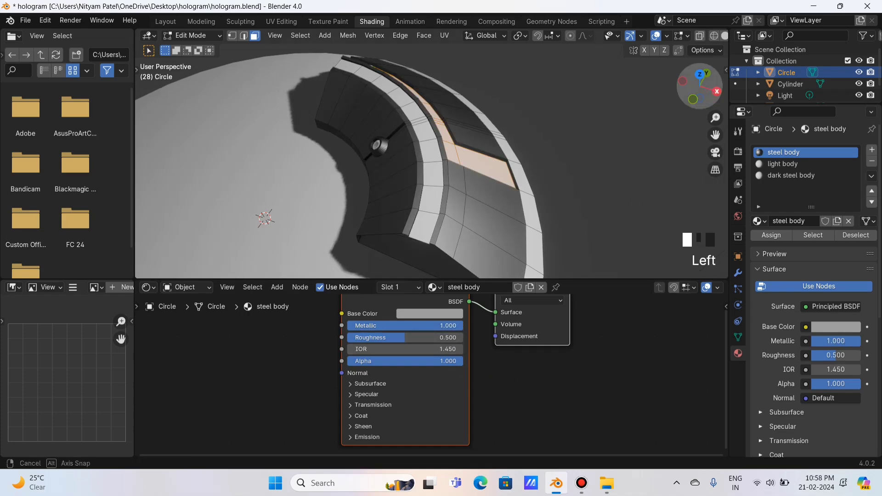
{"action": "left_click_drag", "start_coordinate": [699, 87], "coordinate": [583, 132]}
{"action": "scroll", "coordinate": [528, 235], "scroll_direction": "down", "scroll_amount": 1}
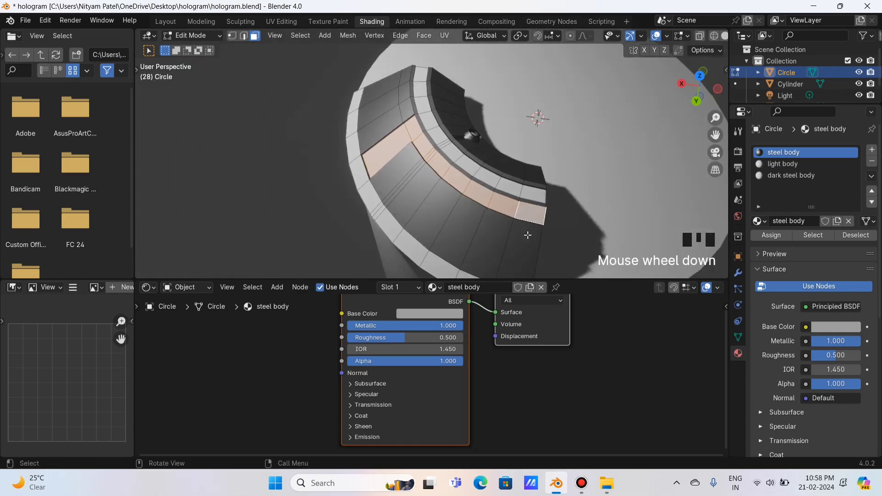
{"action": "left_click", "coordinate": [445, 314]}
{"action": "left_click_drag", "start_coordinate": [501, 194], "coordinate": [503, 179]}
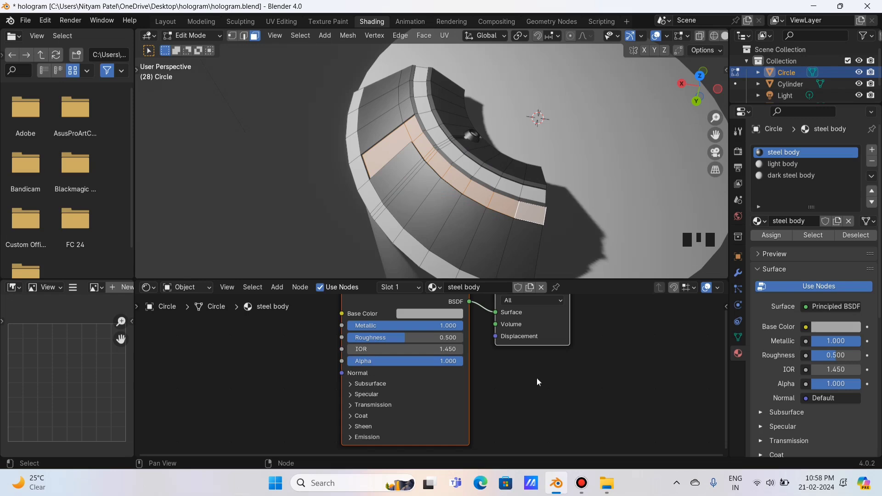
{"action": "left_click", "coordinate": [317, 170]}
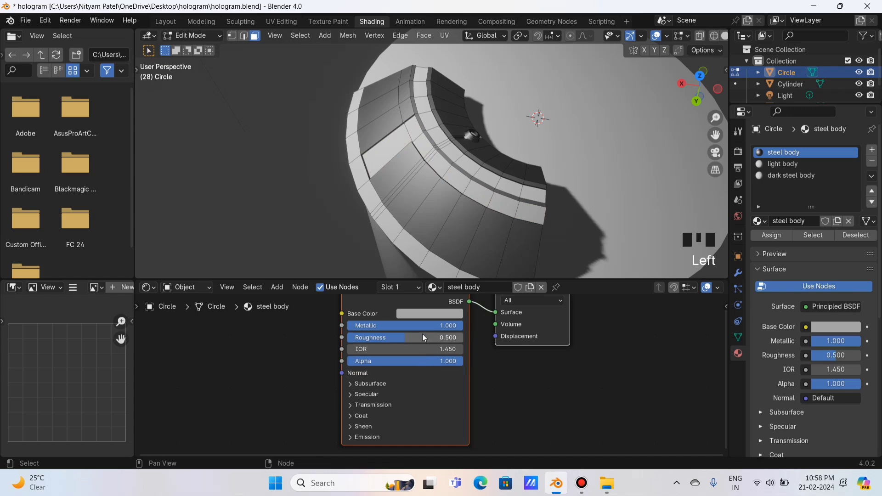
{"action": "left_click_drag", "start_coordinate": [424, 339], "coordinate": [391, 338]}
{"action": "left_click", "coordinate": [438, 314]}
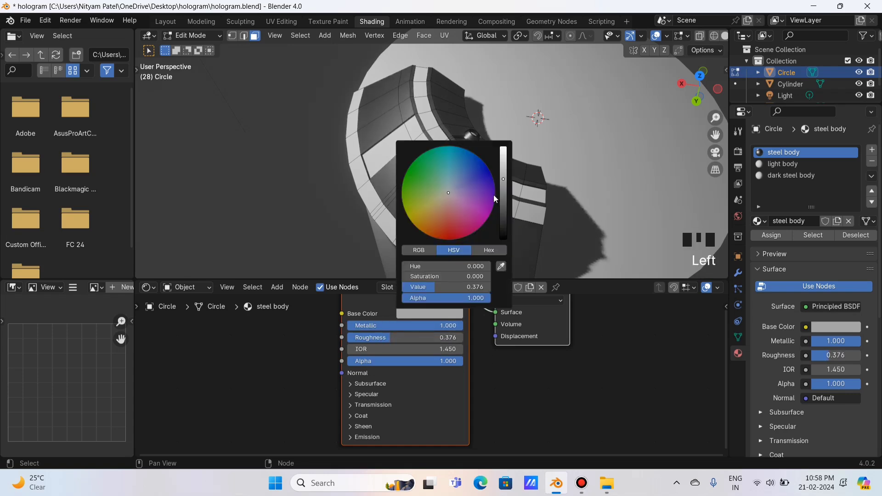
{"action": "left_click", "coordinate": [430, 316]}
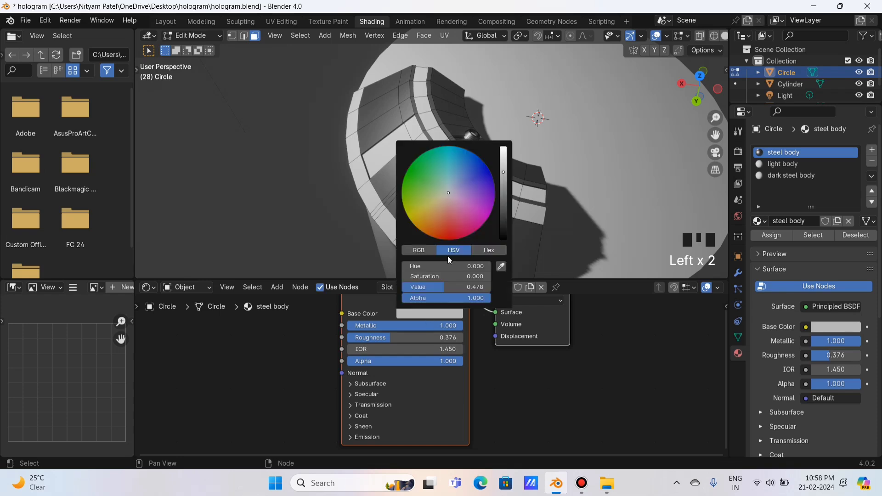
Give dark steel body a near-black base colour, Metallic 1.0 and Roughness 0.333.
{"action": "left_click", "coordinate": [776, 177]}
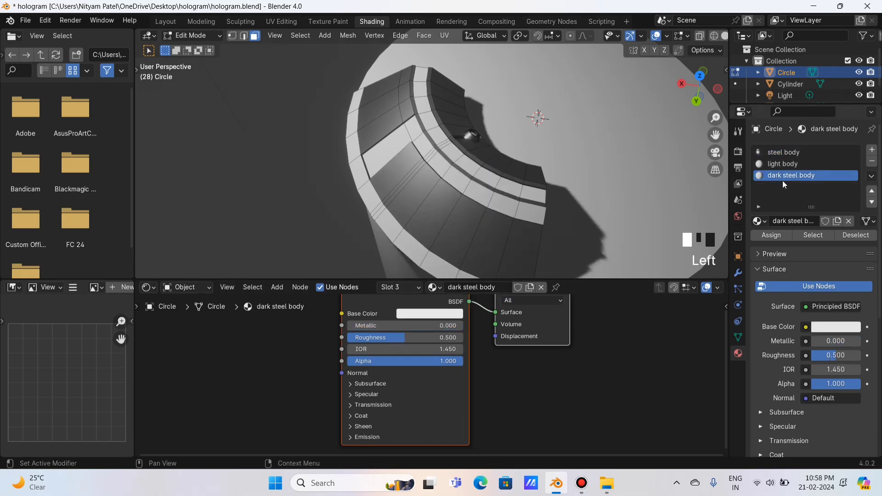
{"action": "left_click", "coordinate": [419, 314]}
{"action": "left_click", "coordinate": [503, 199]}
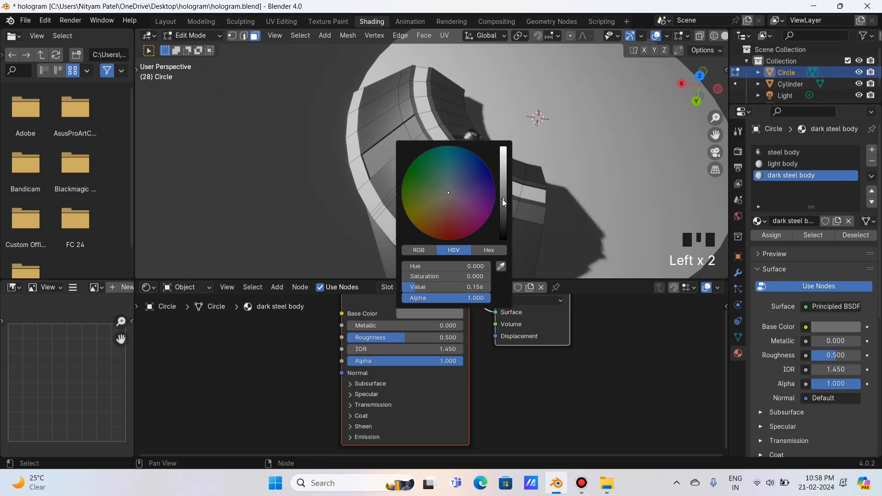
{"action": "left_click_drag", "start_coordinate": [380, 326], "coordinate": [466, 329]}
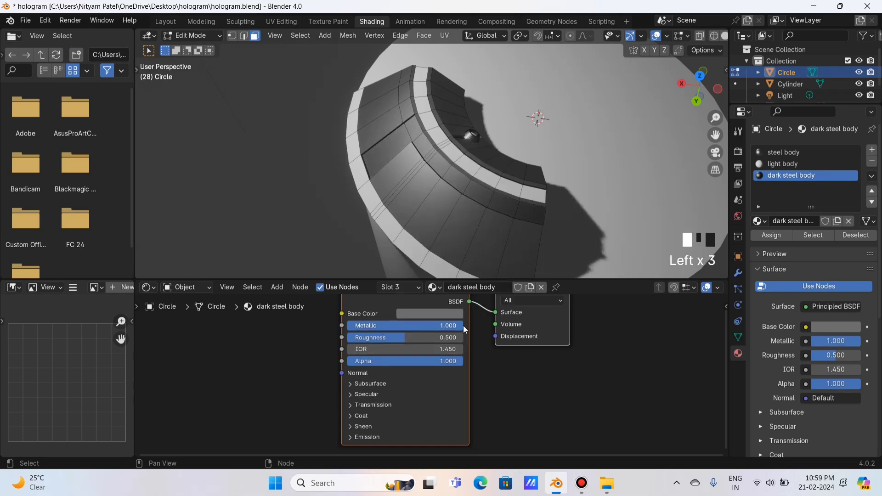
{"action": "left_click", "coordinate": [445, 314]}
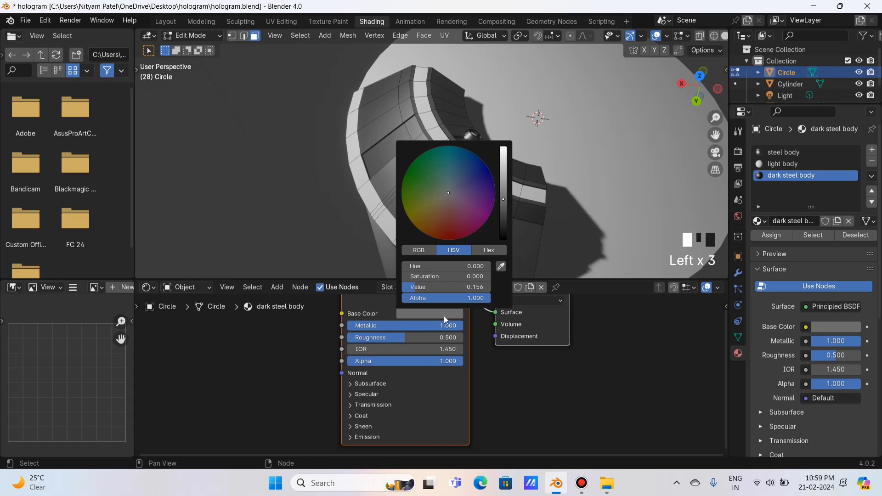
{"action": "left_click", "coordinate": [503, 206]}
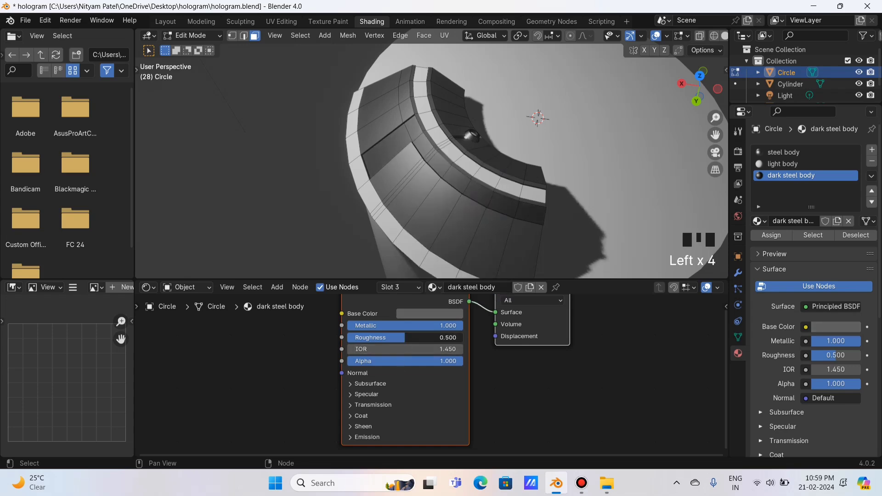
{"action": "left_click_drag", "start_coordinate": [405, 338], "coordinate": [380, 337]}
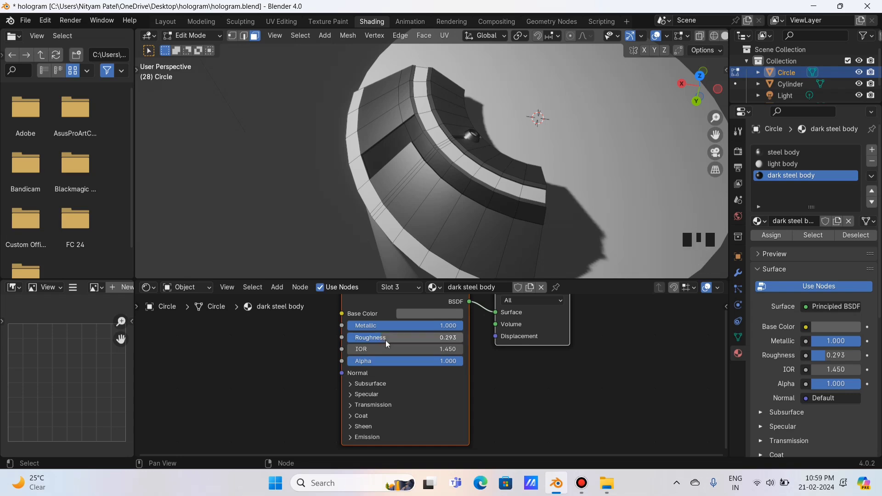
{"action": "left_click_drag", "start_coordinate": [402, 339], "coordinate": [387, 337]}
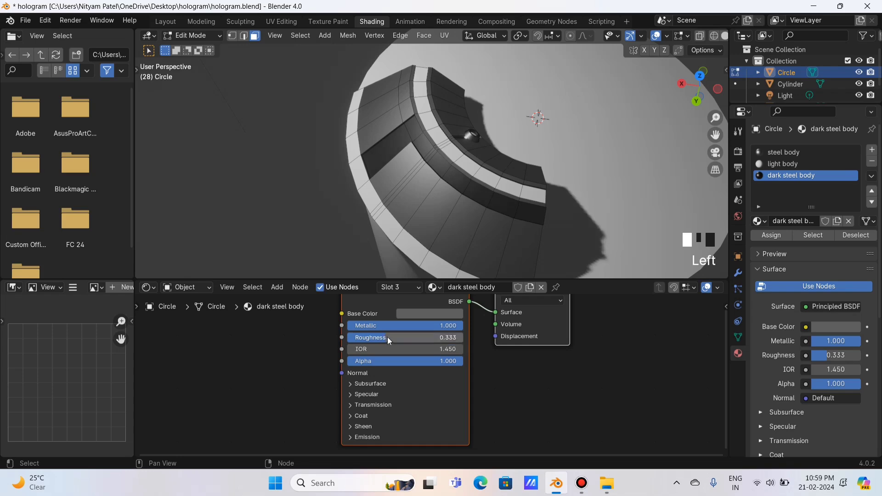
{"action": "left_click", "coordinate": [430, 313]}
{"action": "left_click_drag", "start_coordinate": [503, 206], "coordinate": [503, 210]}
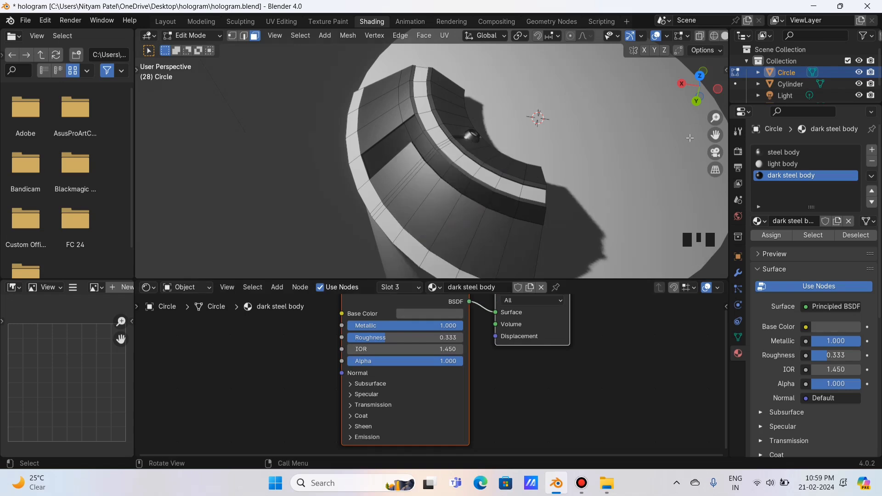
{"action": "left_click_drag", "start_coordinate": [703, 98], "coordinate": [708, 103]}
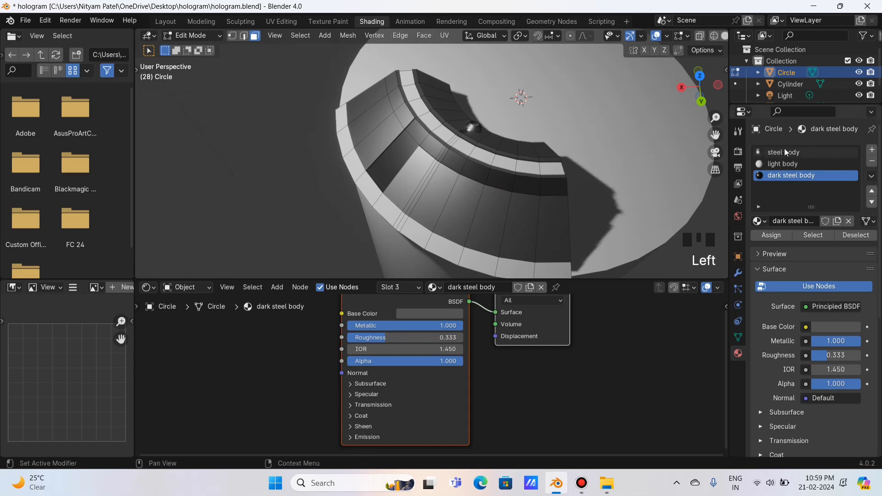
{"action": "left_click", "coordinate": [786, 164]}
{"action": "middle_click_drag", "start_coordinate": [629, 356], "coordinate": [639, 409]}
Replace light body's Principled BSDF with an Emission node linked to the Surface output.
{"action": "left_click", "coordinate": [409, 344]}
{"action": "key", "text": "x"}
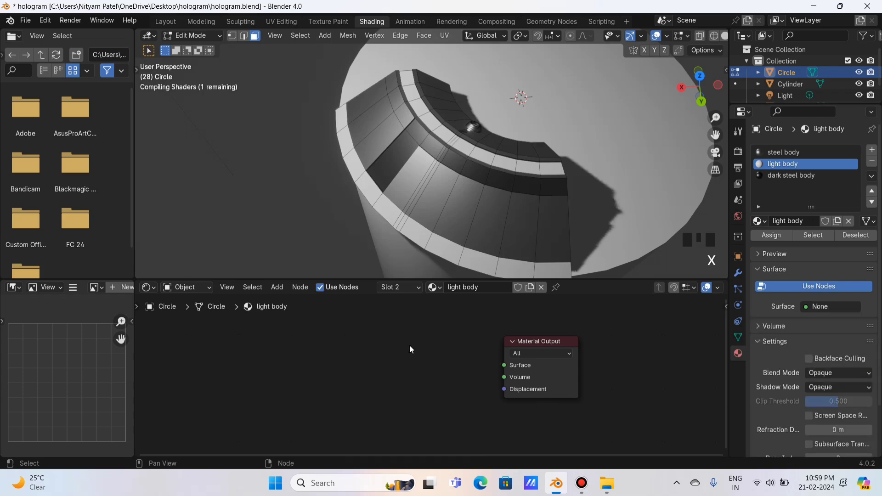
{"action": "key", "text": "shift+a"}
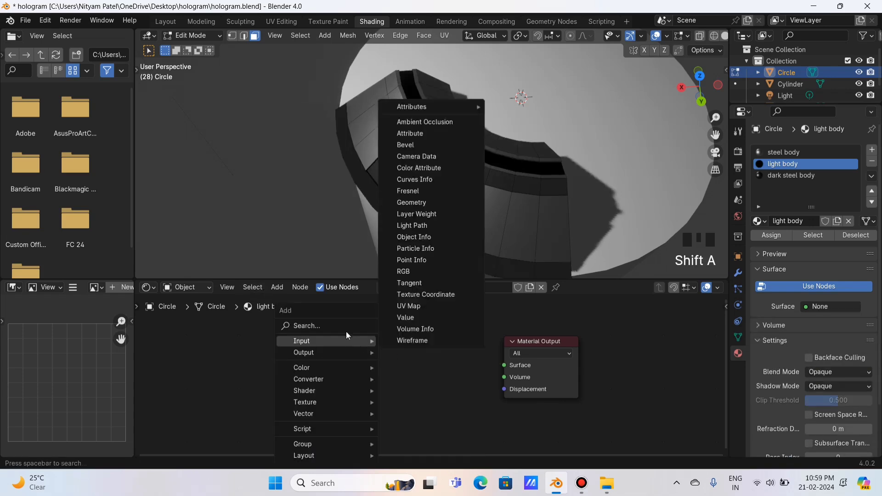
{"action": "left_click", "coordinate": [345, 328]}
{"action": "type", "text": "emi"}
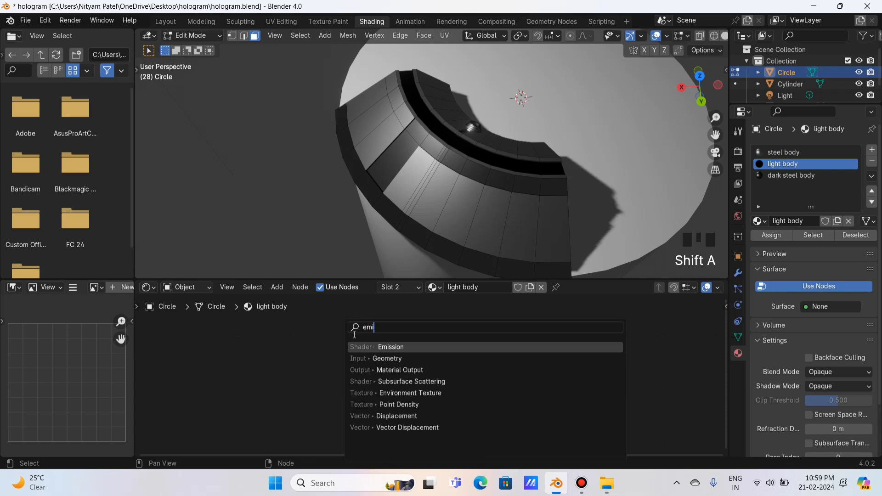
{"action": "left_click", "coordinate": [365, 346]}
{"action": "left_click", "coordinate": [480, 357]}
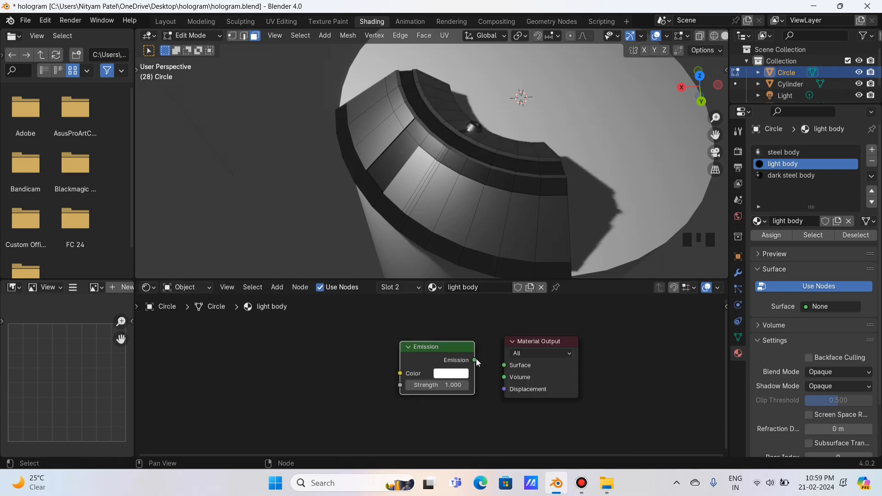
{"action": "left_click_drag", "start_coordinate": [476, 358], "coordinate": [503, 365]}
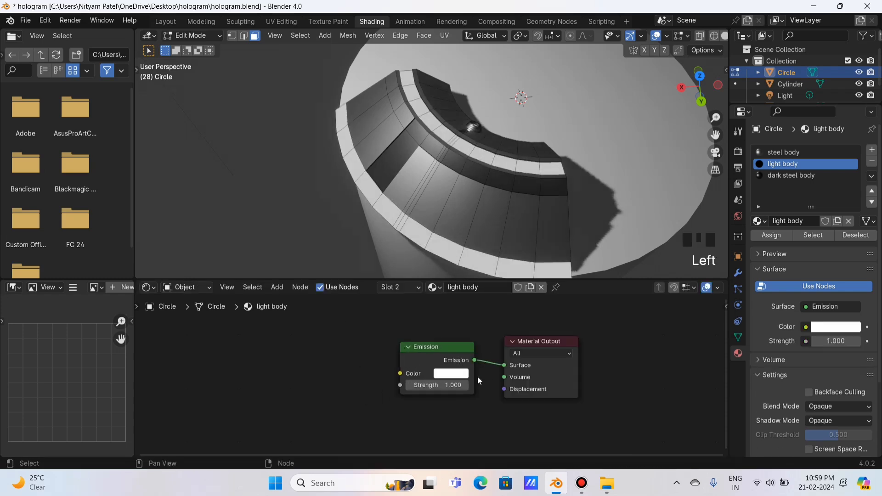
Set the emission colour to cyan with strength 2.7, then return to Object Mode.
{"action": "left_click", "coordinate": [454, 376]}
{"action": "left_click_drag", "start_coordinate": [486, 227], "coordinate": [486, 216]}
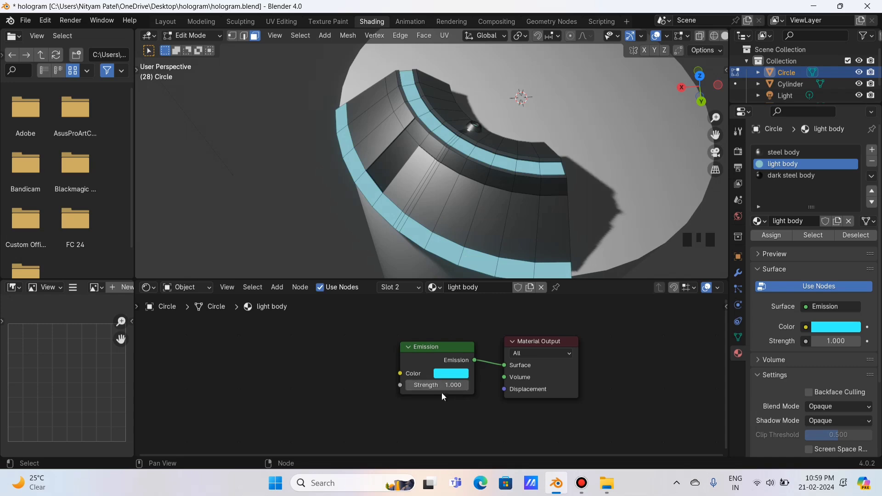
{"action": "mouse_move", "coordinate": [443, 386]}
{"action": "left_mouse_down"}
{"action": "mouse_move", "coordinate": [477, 386]}
{"action": "mouse_move", "coordinate": [432, 385]}
{"action": "left_mouse_up"}
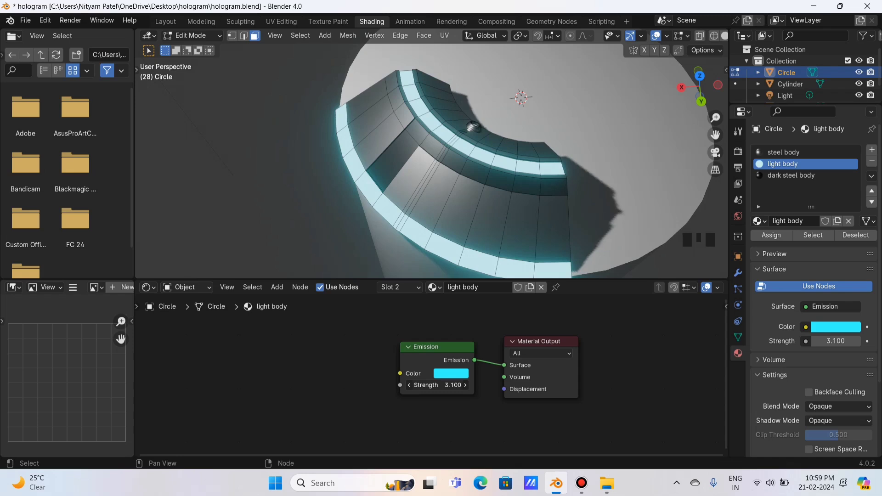
{"action": "left_click_drag", "start_coordinate": [684, 104], "coordinate": [662, 84]}
{"action": "left_click_drag", "start_coordinate": [442, 385], "coordinate": [437, 385]}
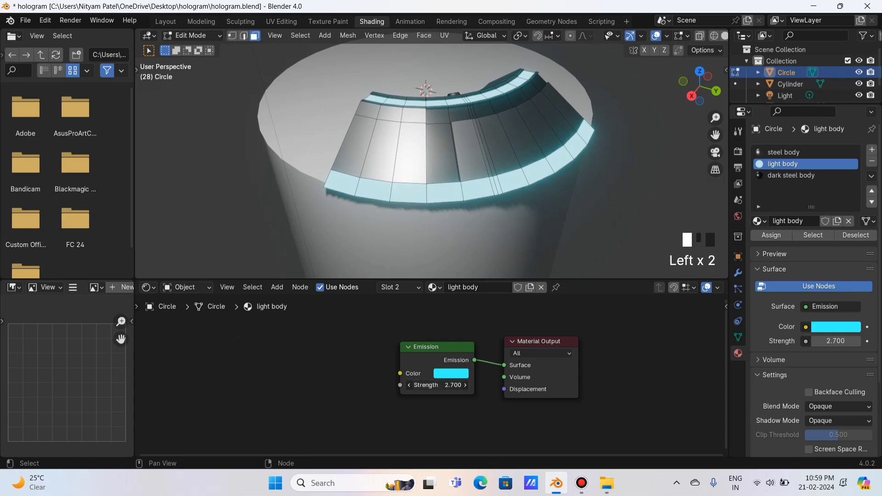
{"action": "left_click_drag", "start_coordinate": [693, 79], "coordinate": [786, 91]}
{"action": "key", "text": "Tab"}
{"action": "left_click", "coordinate": [616, 162]}
{"action": "left_click", "coordinate": [693, 164]}
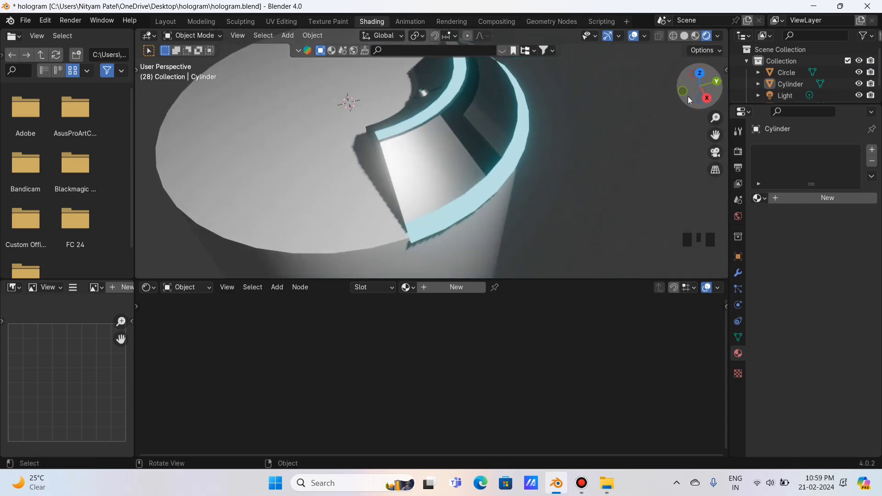
Assign the existing steel body material to the Cylinder.
{"action": "left_click", "coordinate": [500, 223]}
{"action": "left_click", "coordinate": [440, 289]}
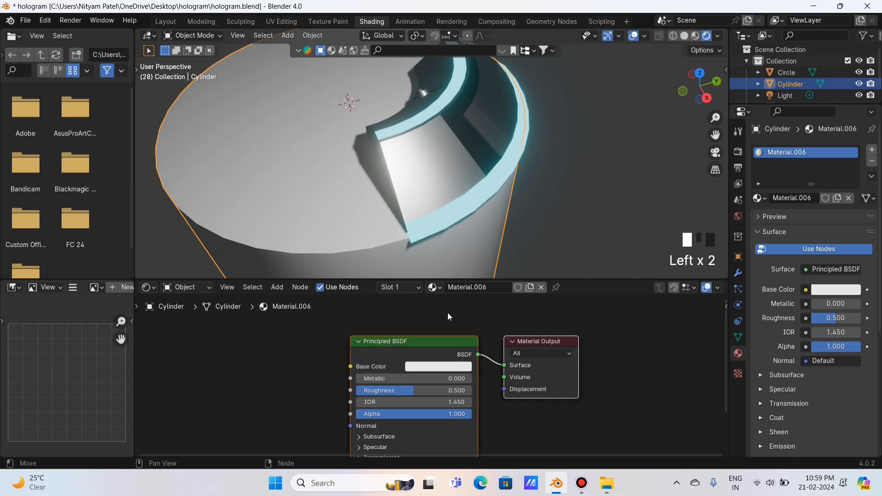
{"action": "left_click", "coordinate": [457, 367]}
{"action": "left_click", "coordinate": [598, 316]}
{"action": "left_click", "coordinate": [598, 316]}
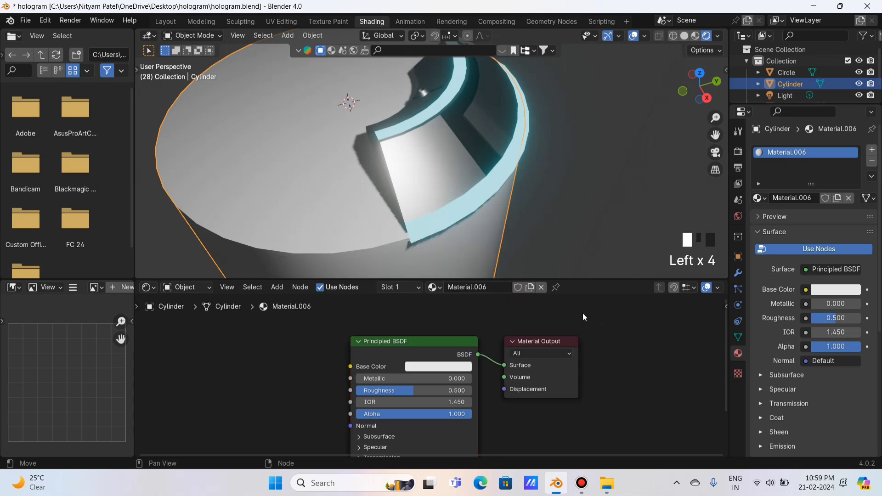
{"action": "left_click", "coordinate": [434, 288]}
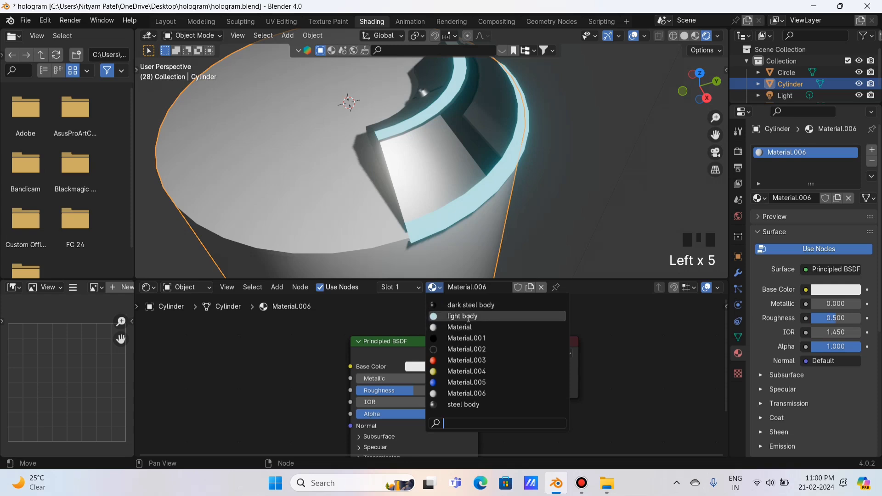
{"action": "left_click", "coordinate": [476, 406]}
Darken steel body's base colour to mid-grey and set its Roughness to 0.624.
{"action": "left_click_drag", "start_coordinate": [691, 88], "coordinate": [666, 52]}
{"action": "scroll", "coordinate": [629, 137], "scroll_direction": "down", "scroll_amount": 3}
{"action": "left_click", "coordinate": [629, 137]}
{"action": "left_click_drag", "start_coordinate": [699, 88], "coordinate": [633, 107]}
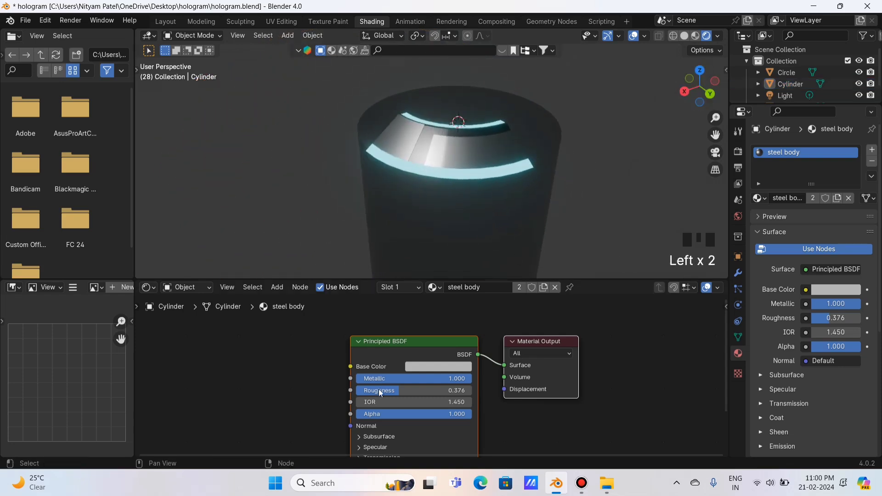
{"action": "left_click", "coordinate": [445, 366]}
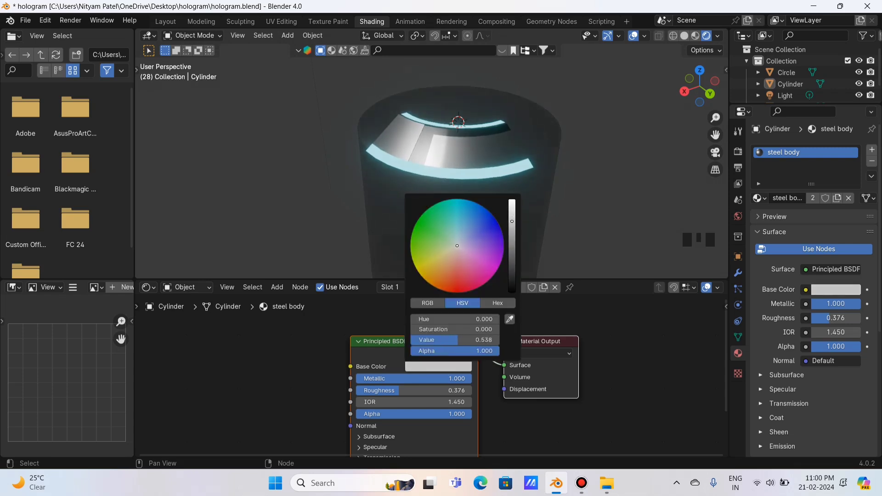
{"action": "left_click_drag", "start_coordinate": [511, 221], "coordinate": [511, 223]}
{"action": "left_click_drag", "start_coordinate": [400, 391], "coordinate": [435, 391]}
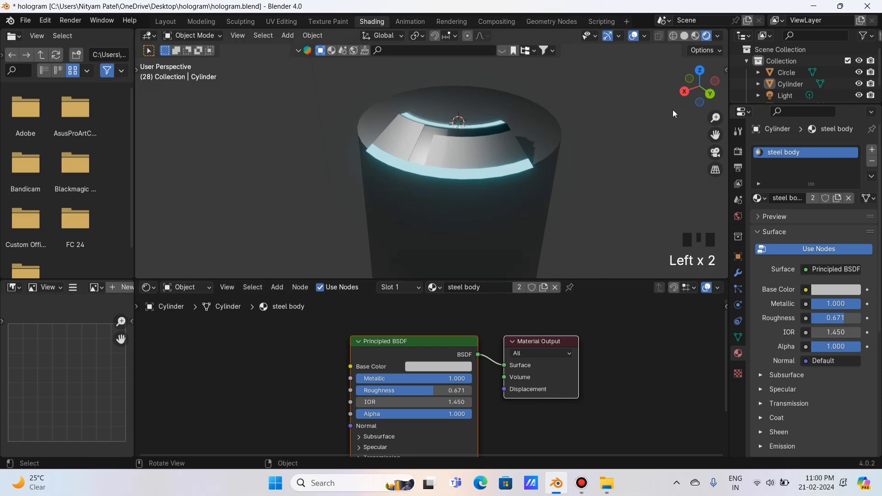
{"action": "mouse_move", "coordinate": [692, 91]}
{"action": "left_mouse_down"}
{"action": "mouse_move", "coordinate": [742, 92]}
{"action": "mouse_move", "coordinate": [704, 91]}
{"action": "left_mouse_up"}
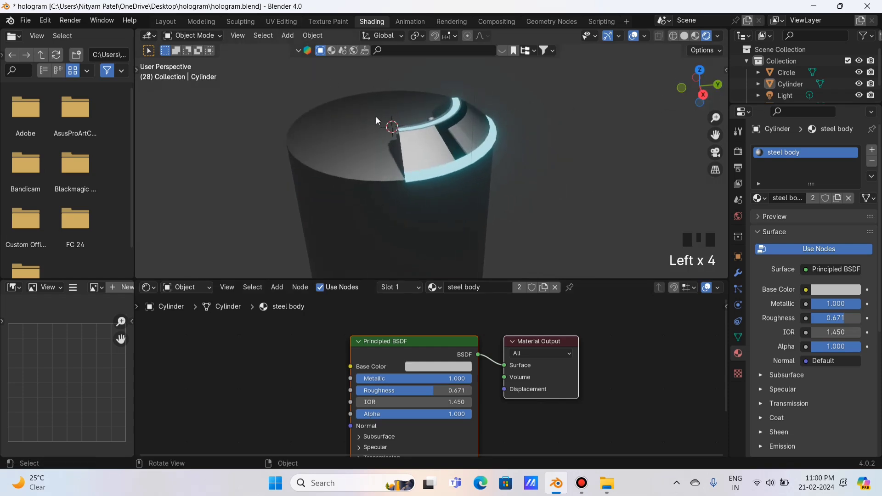
{"action": "scroll", "coordinate": [495, 403], "scroll_direction": "down", "scroll_amount": 2}
{"action": "left_click", "coordinate": [436, 344]}
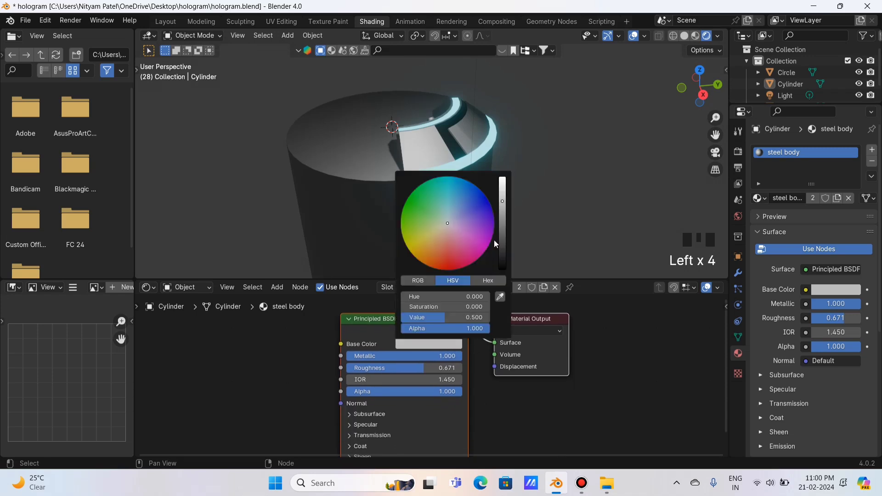
{"action": "left_click_drag", "start_coordinate": [503, 214], "coordinate": [502, 212]}
{"action": "mouse_move", "coordinate": [429, 370]}
{"action": "left_mouse_down"}
{"action": "mouse_move", "coordinate": [369, 370]}
{"action": "mouse_move", "coordinate": [411, 368]}
{"action": "left_mouse_up"}
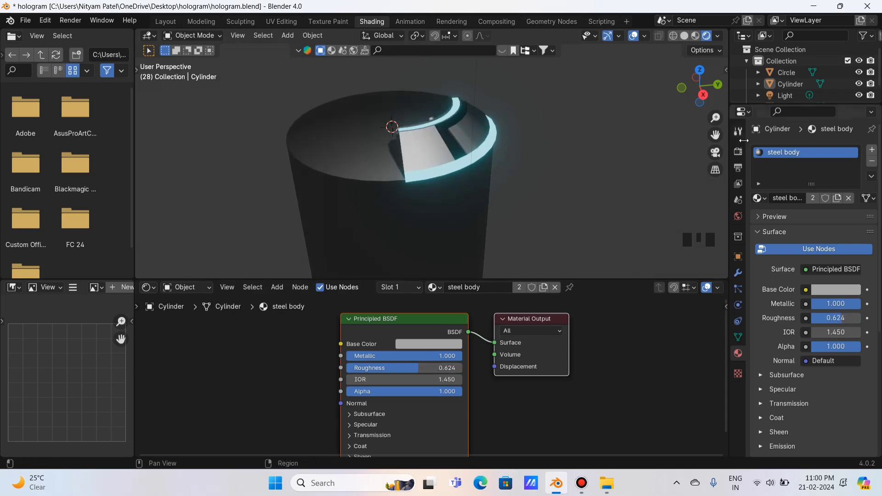
In Layout's top view, give the Circle a Mirror modifier on both X and Y axes.
{"action": "left_click", "coordinate": [165, 22]}
{"action": "left_click", "coordinate": [471, 257]}
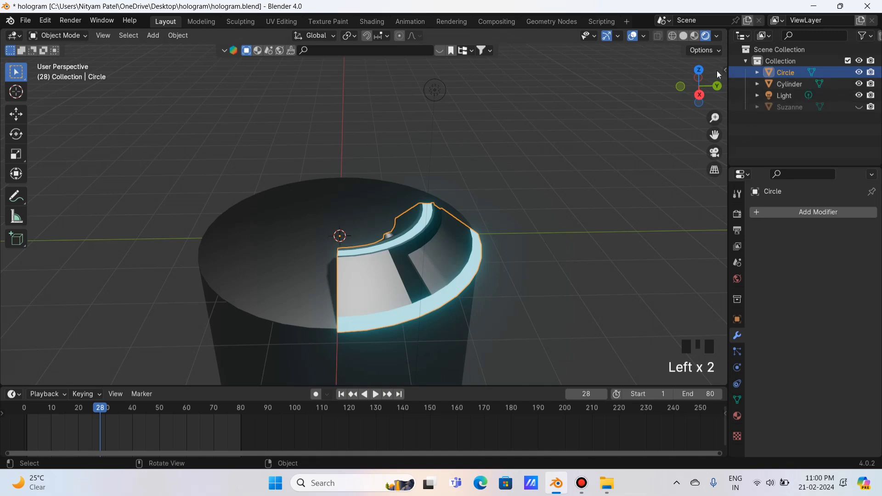
{"action": "left_click", "coordinate": [699, 70]}
{"action": "left_click", "coordinate": [817, 214]}
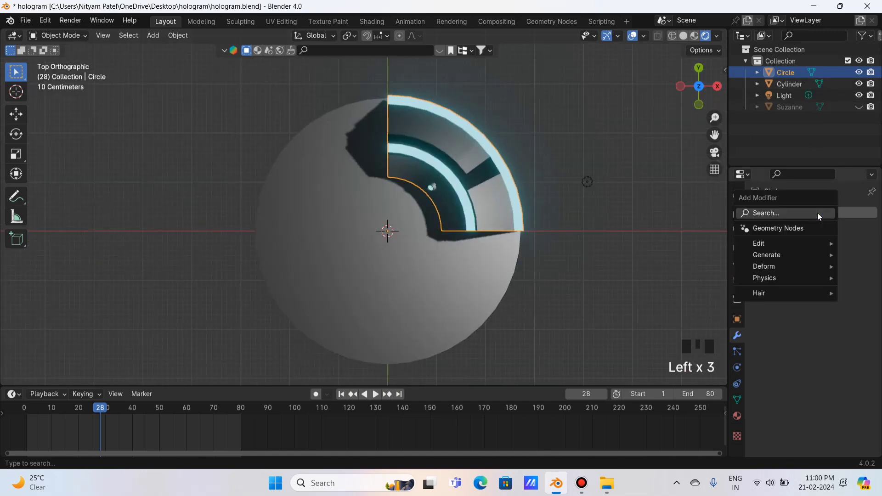
{"action": "left_click", "coordinate": [784, 215]}
{"action": "type", "text": "mir"}
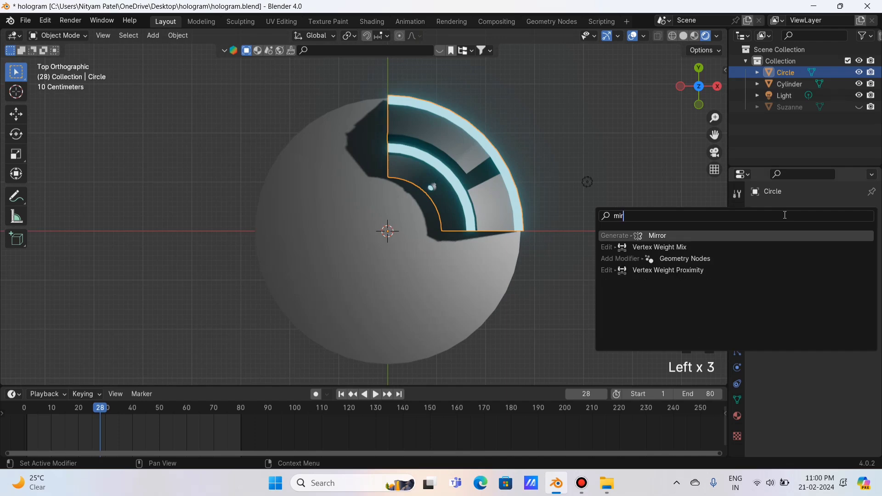
{"action": "left_click", "coordinate": [781, 236]}
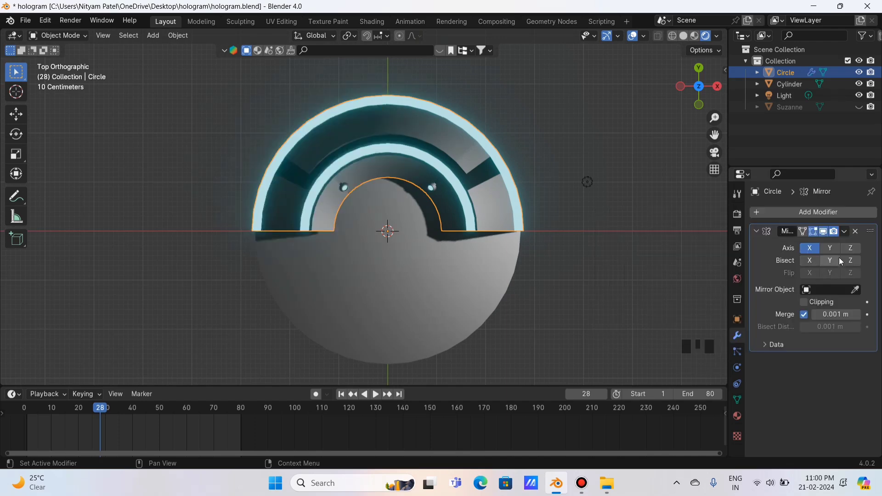
{"action": "left_click", "coordinate": [830, 248]}
{"action": "left_click_drag", "start_coordinate": [699, 86], "coordinate": [685, 99]}
{"action": "scroll", "coordinate": [637, 144], "scroll_direction": "down", "scroll_amount": 2}
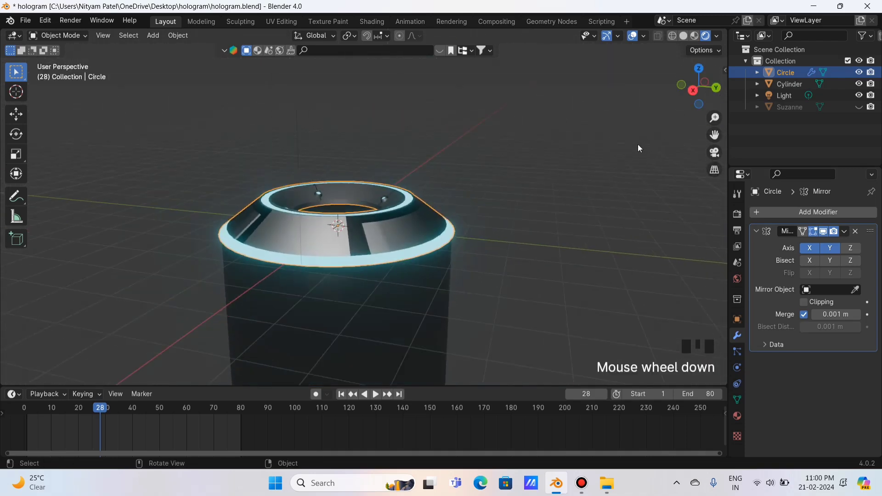
{"action": "left_click", "coordinate": [385, 272], "text": "shift"}
{"action": "left_click_drag", "start_coordinate": [715, 135], "coordinate": [749, 119]}
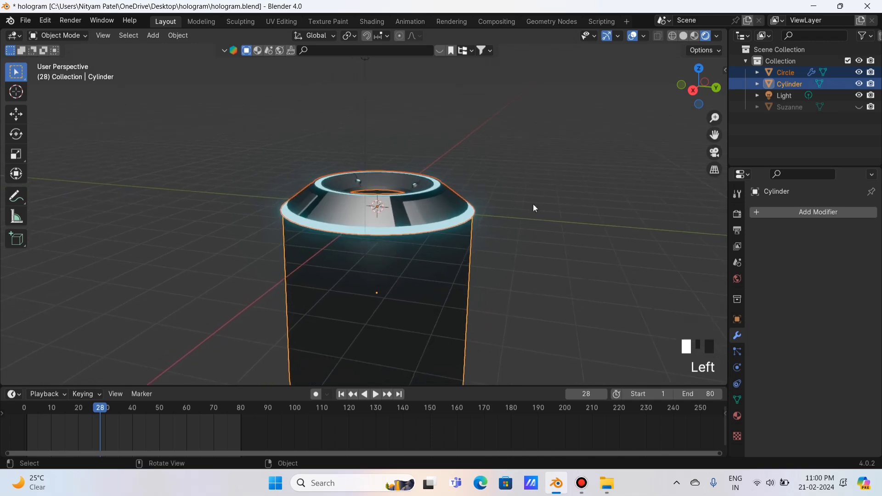
Try a red base colour on the cylinder's material, then revert it to grey.
{"action": "left_click", "coordinate": [391, 294]}
{"action": "left_click", "coordinate": [737, 414]}
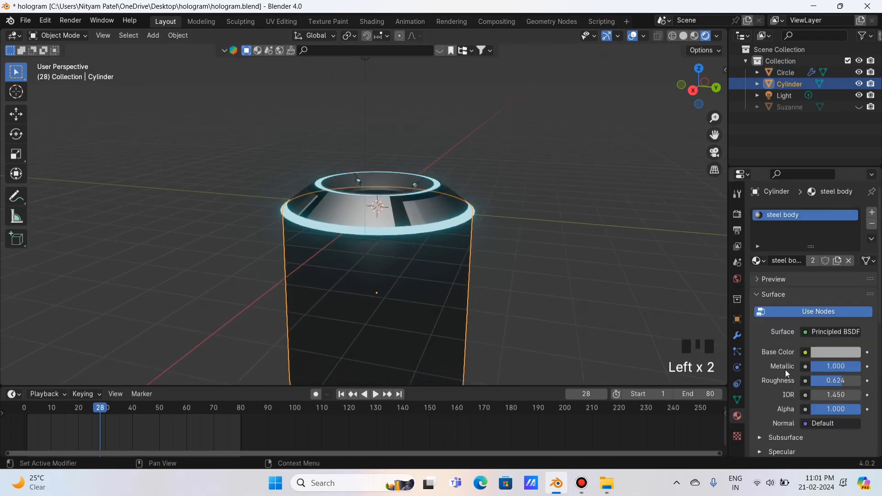
{"action": "scroll", "coordinate": [408, 247], "scroll_direction": "up", "scroll_amount": 2}
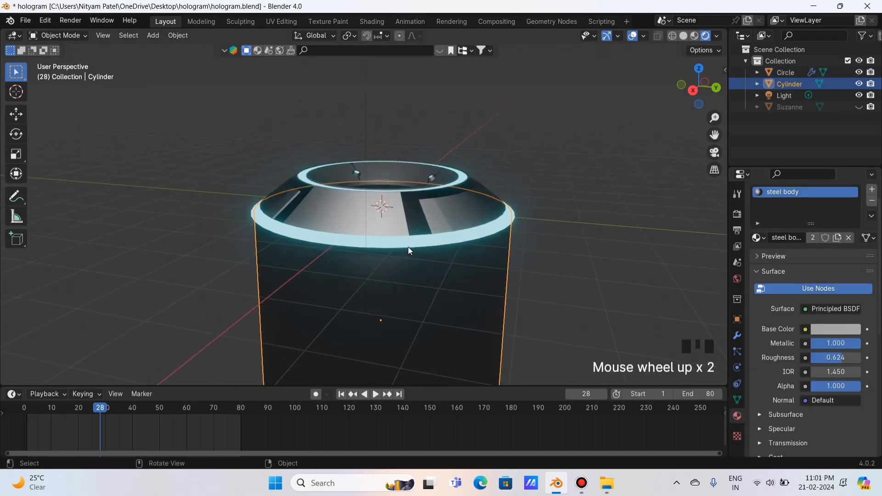
{"action": "left_click", "coordinate": [840, 328]}
{"action": "left_click", "coordinate": [798, 242]}
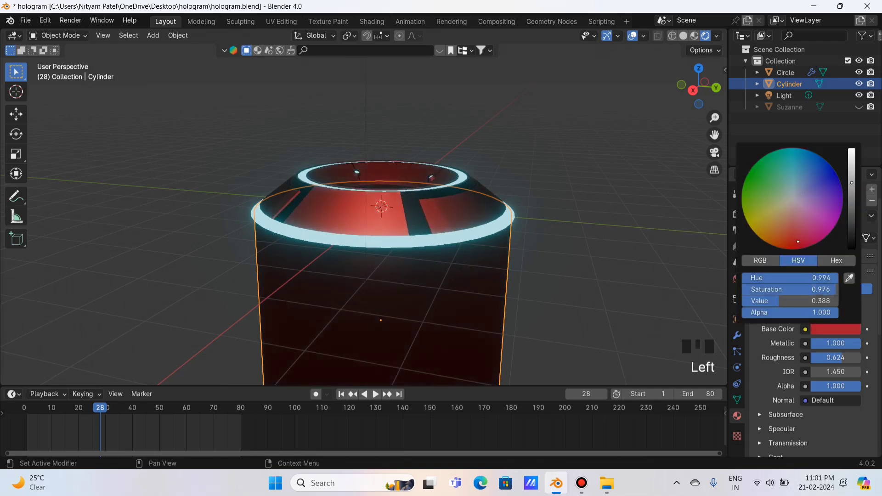
{"action": "left_click_drag", "start_coordinate": [798, 241], "coordinate": [790, 247]}
{"action": "key", "text": "Escape"}
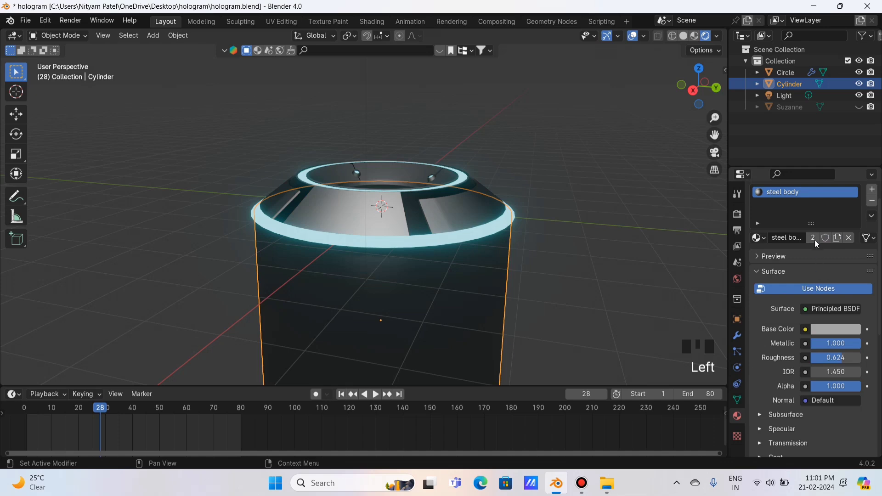
{"action": "left_click", "coordinate": [822, 330]}
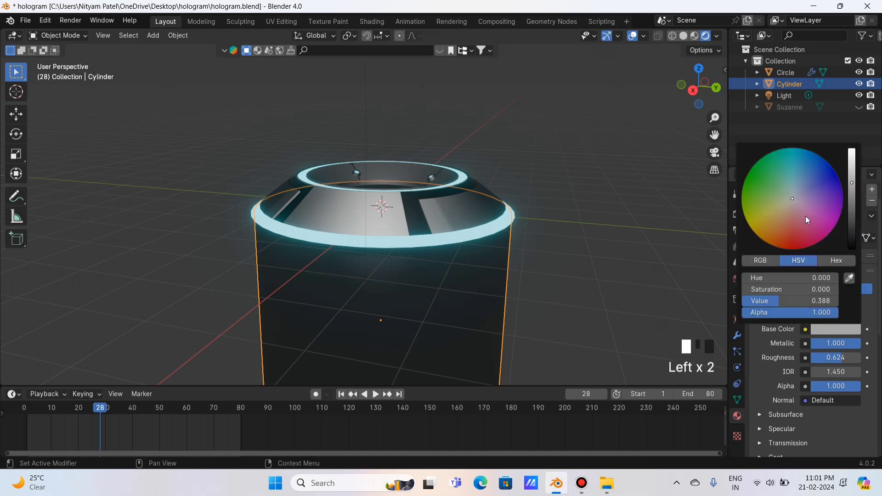
{"action": "left_click", "coordinate": [794, 244]}
{"action": "left_click_drag", "start_coordinate": [795, 244], "coordinate": [792, 199]}
Lower the ring's steel body roughness to 0.496.
{"action": "left_click", "coordinate": [785, 72]}
{"action": "left_click", "coordinate": [802, 192]}
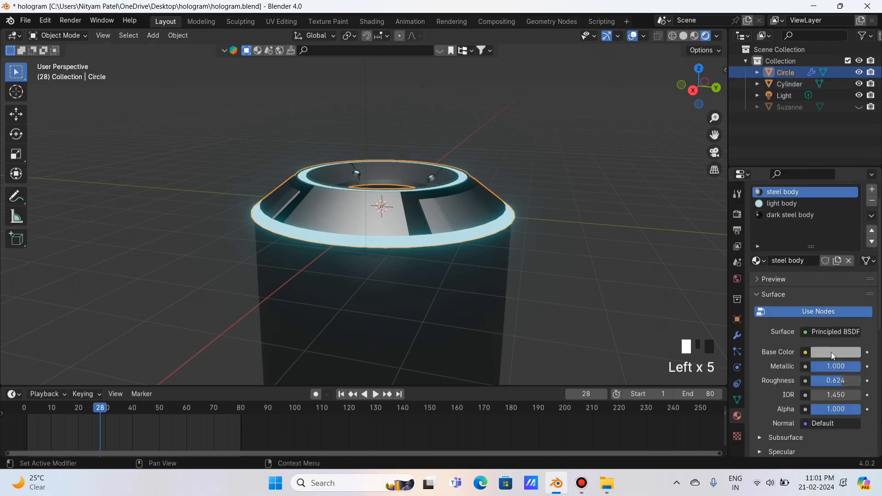
{"action": "left_click", "coordinate": [833, 353]}
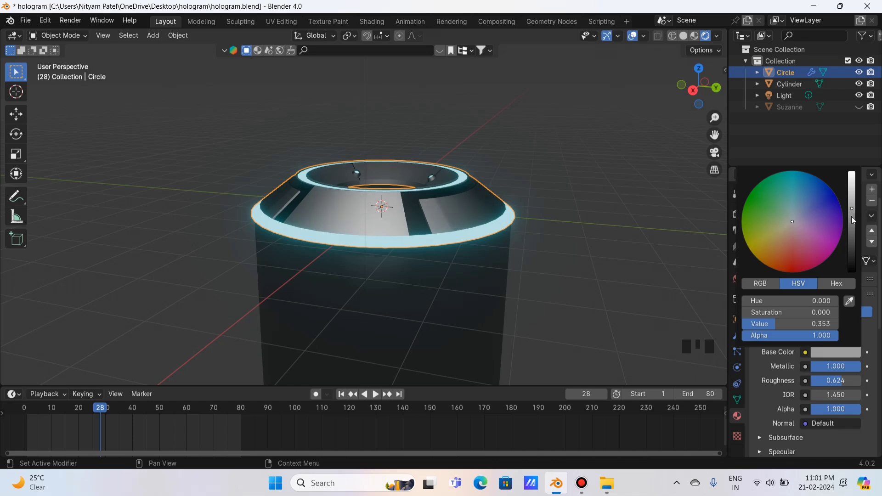
{"action": "left_click_drag", "start_coordinate": [843, 379], "coordinate": [837, 379]}
{"action": "left_click_drag", "start_coordinate": [689, 94], "coordinate": [690, 118]}
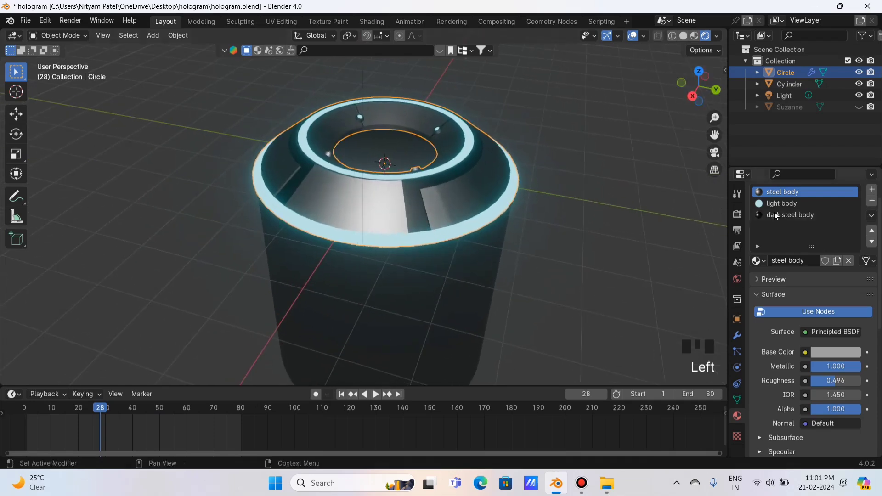
Set the cylinder's steel body.001 roughness to 0.433 and tweak its base colour brightness.
{"action": "left_click", "coordinate": [789, 84]}
{"action": "left_click_drag", "start_coordinate": [836, 357], "coordinate": [849, 357]}
{"action": "left_click_drag", "start_coordinate": [704, 104], "coordinate": [720, 76]}
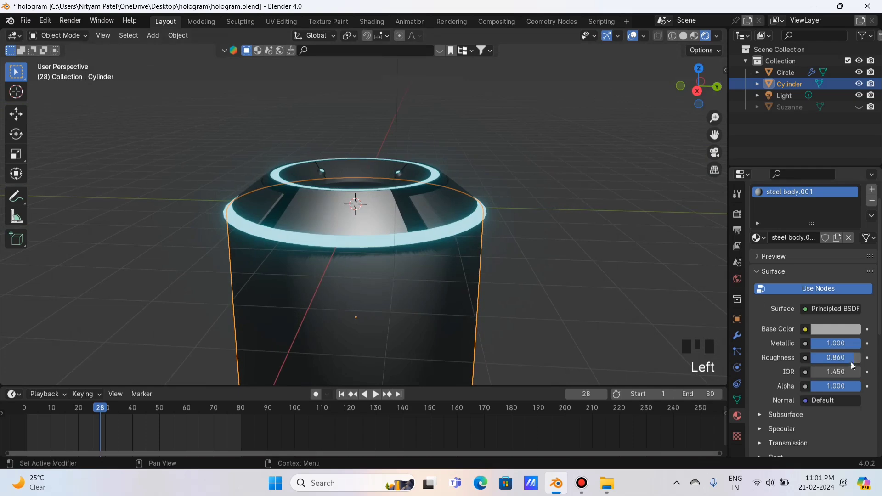
{"action": "left_click_drag", "start_coordinate": [850, 362], "coordinate": [834, 362]}
{"action": "left_click", "coordinate": [837, 329]}
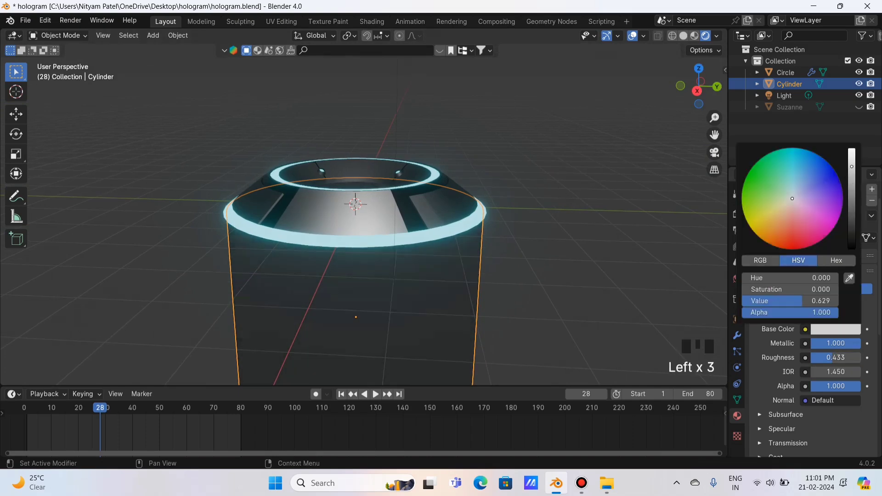
Select the ring and cylinder together and unhide Suzanne in the Outliner.
{"action": "left_click", "coordinate": [652, 145]}
{"action": "left_click", "coordinate": [656, 123]}
{"action": "left_click", "coordinate": [420, 288]}
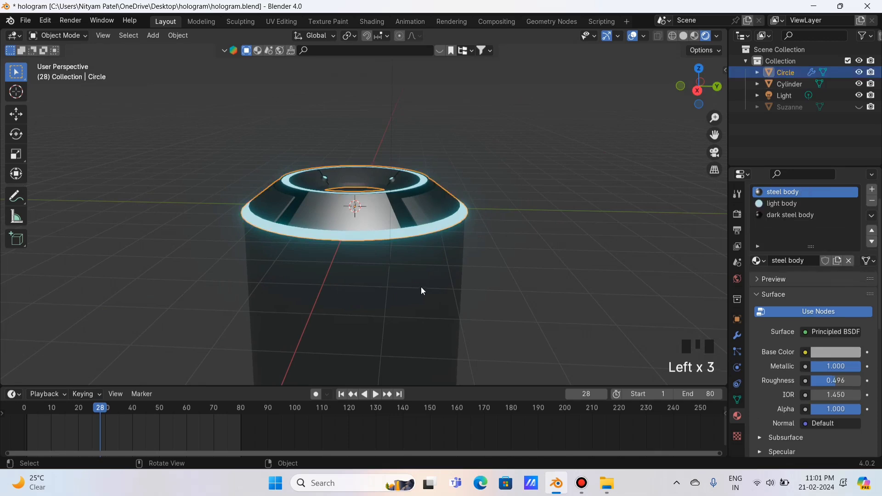
{"action": "left_click", "coordinate": [420, 288], "text": "shift"}
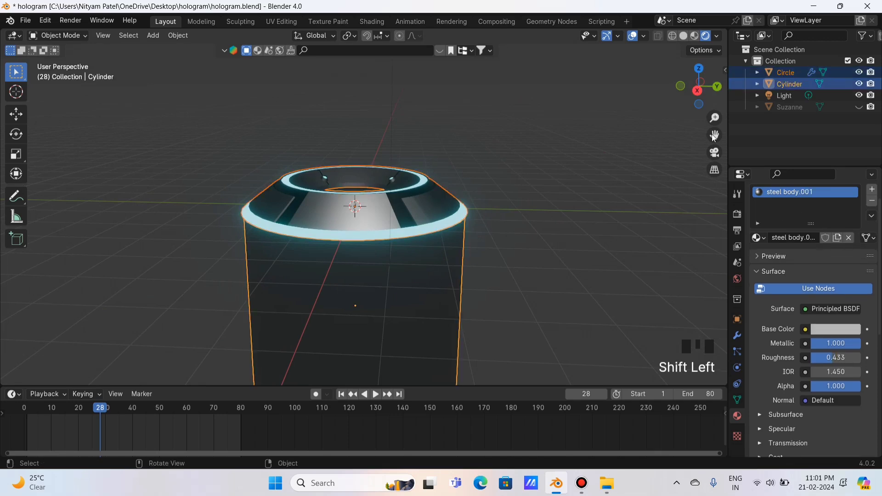
{"action": "left_click", "coordinate": [859, 106]}
{"action": "mouse_move", "coordinate": [702, 92]}
{"action": "left_mouse_down"}
{"action": "mouse_move", "coordinate": [692, 111]}
{"action": "mouse_move", "coordinate": [706, 137]}
{"action": "mouse_move", "coordinate": [710, 110]}
{"action": "mouse_move", "coordinate": [735, 191]}
{"action": "mouse_move", "coordinate": [698, 84]}
{"action": "left_mouse_up"}
Duplicate the ring and cylinder, raise the copies, and flip them upside down on X.
{"action": "key", "text": "shift+d"}
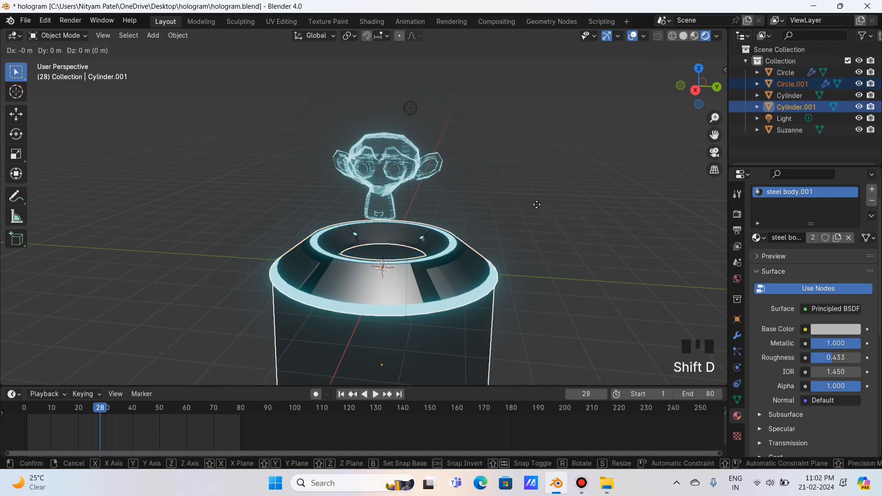
{"action": "right_click", "coordinate": [570, 112]}
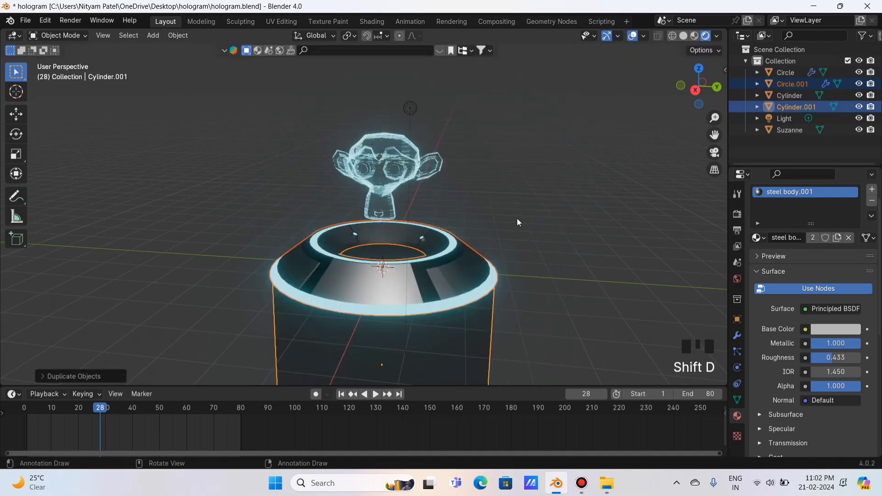
{"action": "key", "text": "g"}
{"action": "key", "text": "z"}
{"action": "left_click", "coordinate": [535, 91]}
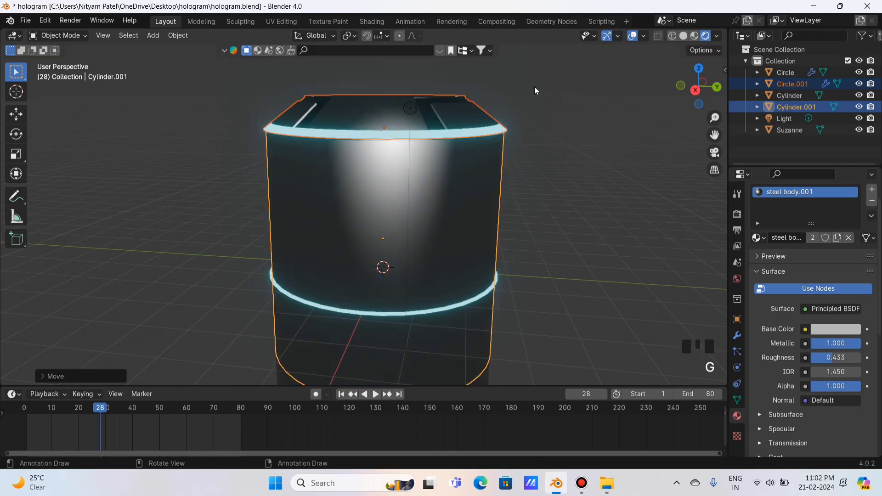
{"action": "scroll", "coordinate": [577, 141], "scroll_direction": "down", "scroll_amount": 2}
{"action": "key", "text": "r"}
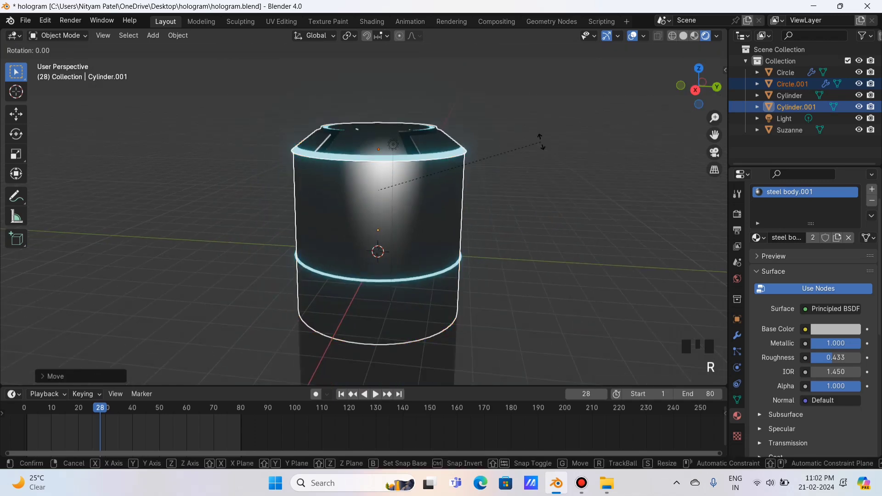
{"action": "key", "text": "x"}
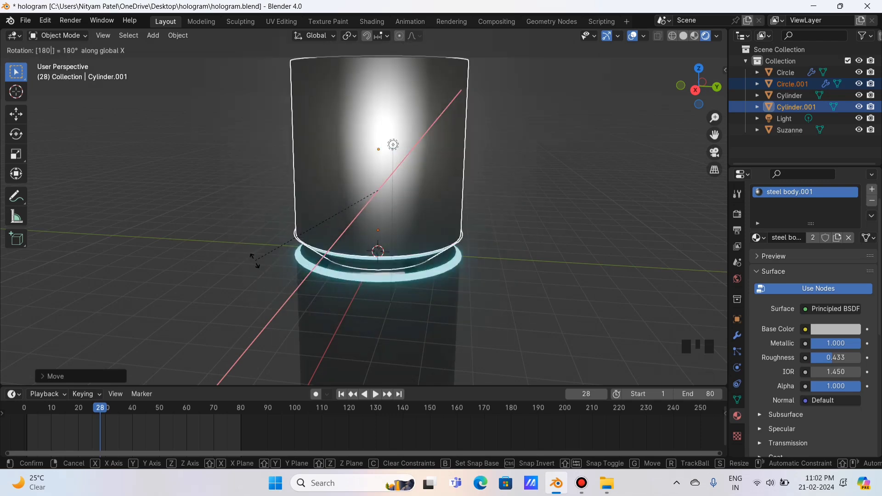
{"action": "left_click", "coordinate": [256, 265]}
Position the flipped copy as a top cap just above Suzanne's hologram head.
{"action": "key", "text": "g"}
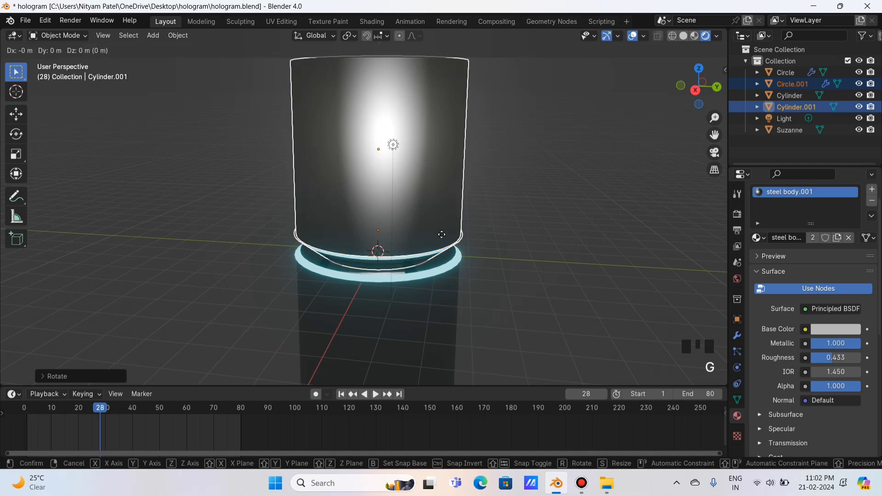
{"action": "key", "text": "z"}
{"action": "left_click", "coordinate": [447, 97]}
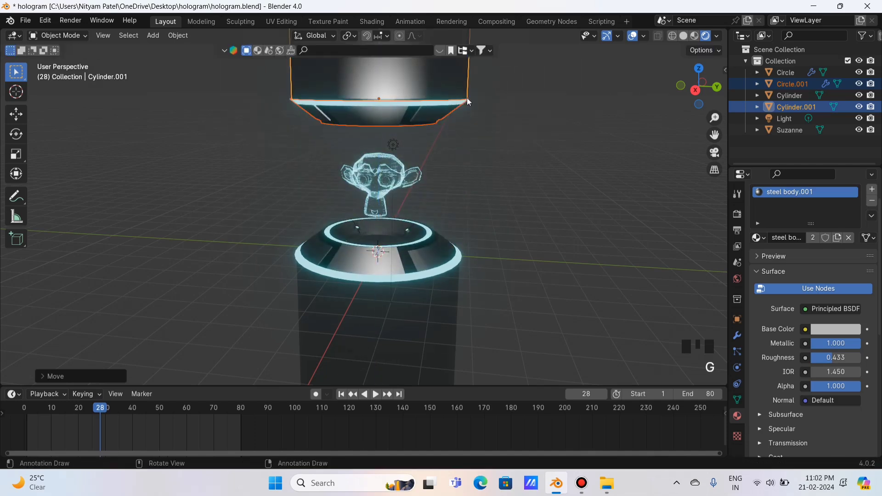
{"action": "left_click", "coordinate": [697, 92]}
{"action": "scroll", "coordinate": [376, 119], "scroll_direction": "up", "scroll_amount": 1}
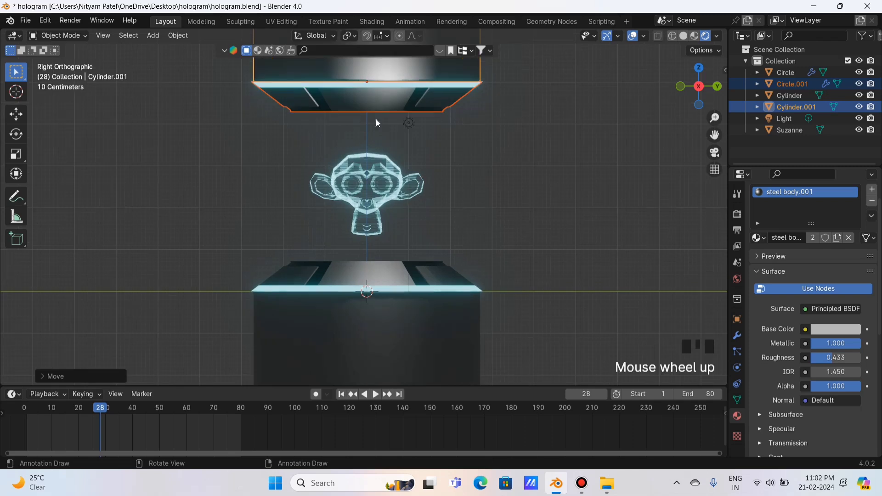
{"action": "key", "text": "g"}
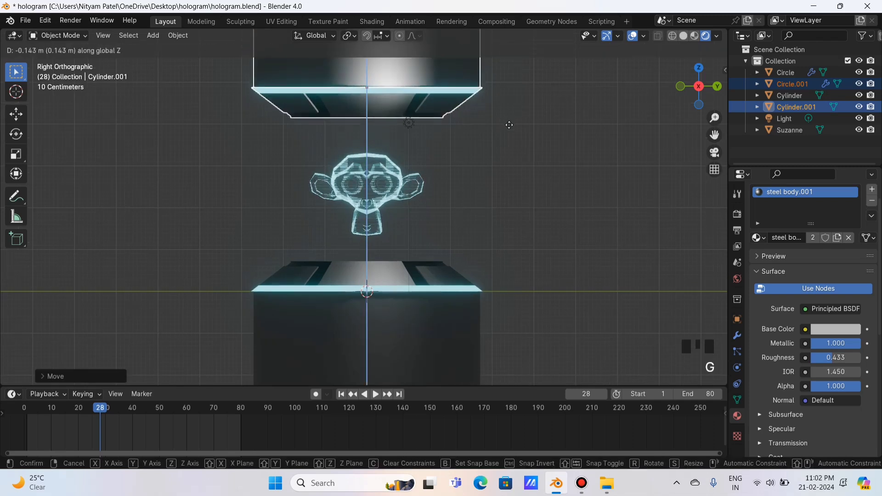
{"action": "left_click", "coordinate": [531, 119]}
{"action": "left_click_drag", "start_coordinate": [696, 81], "coordinate": [619, 127]}
{"action": "left_click", "coordinate": [618, 128]}
{"action": "scroll", "coordinate": [606, 188], "scroll_direction": "up", "scroll_amount": 3}
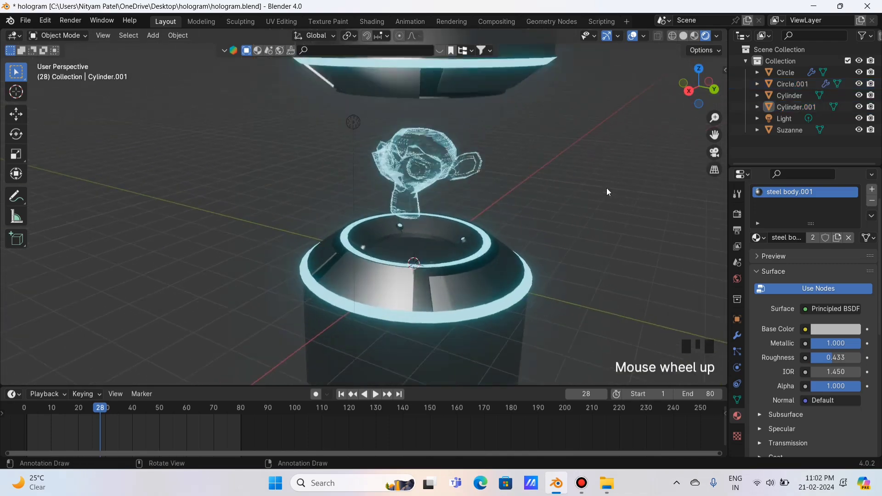
{"action": "mouse_move", "coordinate": [688, 100]}
{"action": "left_mouse_down"}
{"action": "mouse_move", "coordinate": [690, 89]}
{"action": "mouse_move", "coordinate": [681, 91]}
{"action": "mouse_move", "coordinate": [671, 107]}
{"action": "mouse_move", "coordinate": [689, 108]}
{"action": "mouse_move", "coordinate": [695, 96]}
{"action": "left_mouse_up"}
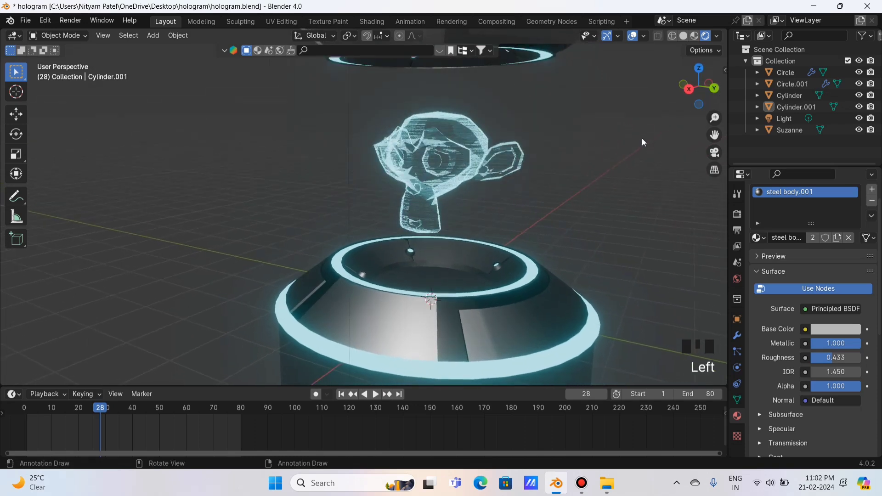
Preview the scene with the Cycles render engine, then switch the render engine back to EEVEE.
{"action": "scroll", "coordinate": [622, 167], "scroll_direction": "down", "scroll_amount": 3}
{"action": "left_click", "coordinate": [737, 214]}
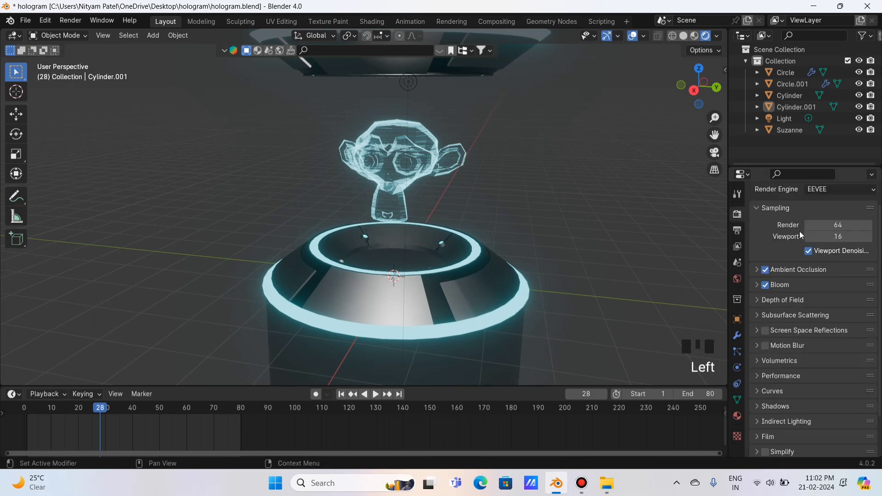
{"action": "left_click", "coordinate": [822, 190]}
{"action": "left_click", "coordinate": [826, 227]}
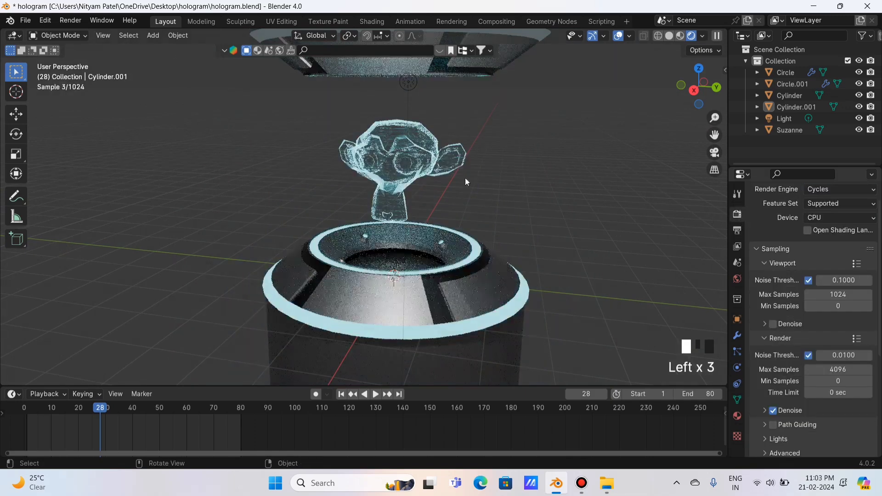
{"action": "left_click_drag", "start_coordinate": [694, 91], "coordinate": [689, 88]}
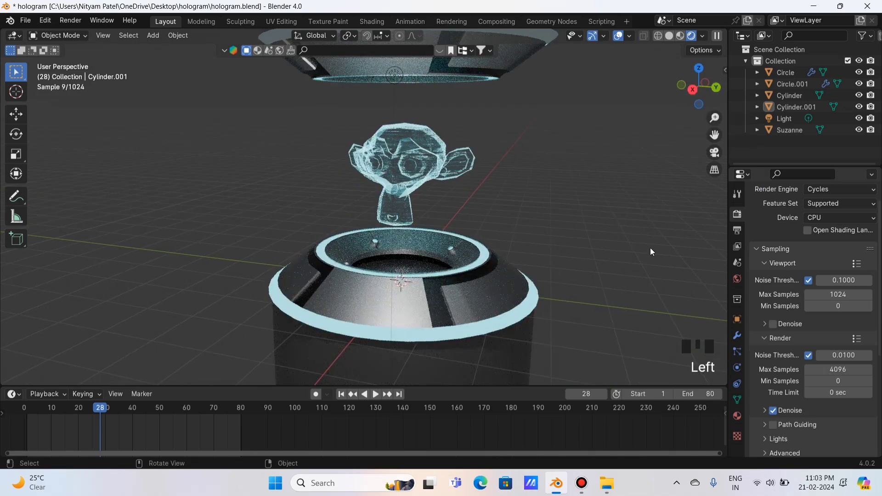
{"action": "left_click", "coordinate": [849, 190]}
{"action": "left_click", "coordinate": [836, 204]}
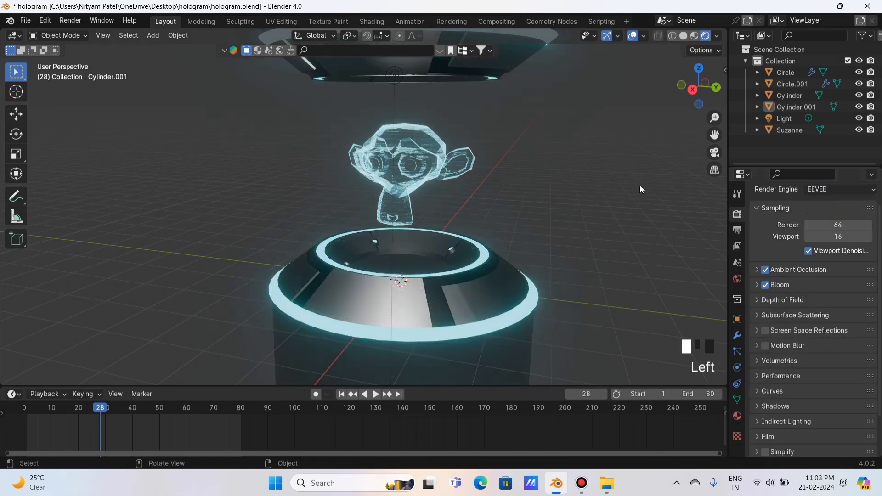
Add a cylinder mesh and raise it along Z in the side view.
{"action": "left_click", "coordinate": [153, 36]}
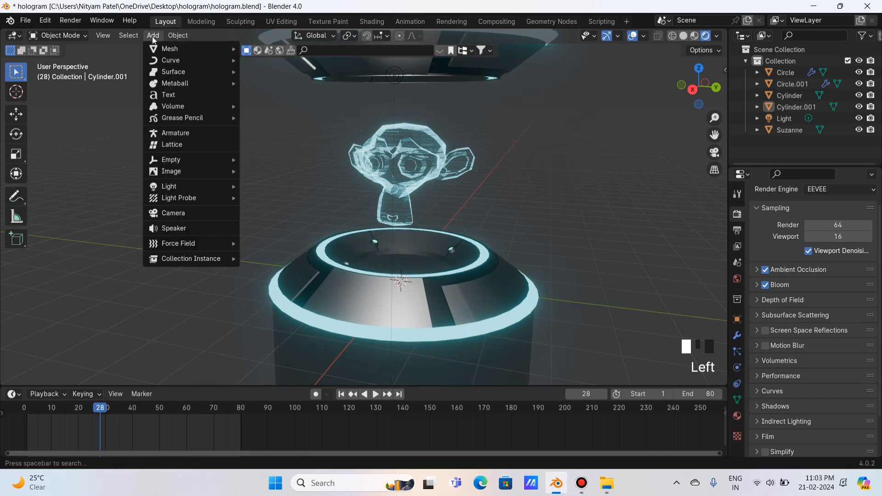
{"action": "mouse_move", "coordinate": [202, 49]}
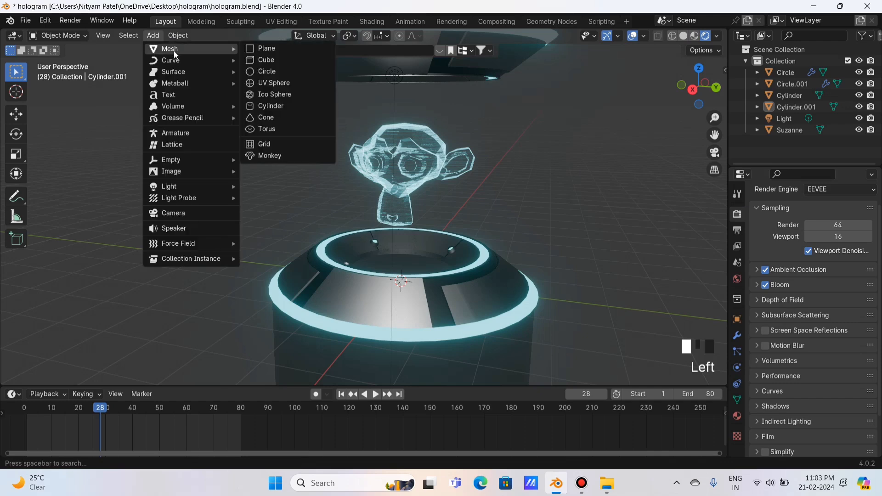
{"action": "left_click", "coordinate": [266, 107]}
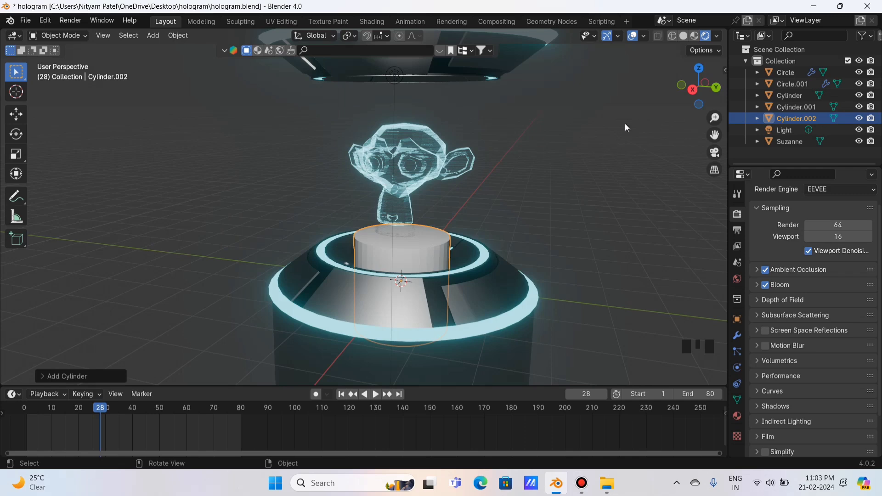
{"action": "left_click", "coordinate": [692, 89]}
{"action": "key", "text": "g"}
{"action": "key", "text": "z"}
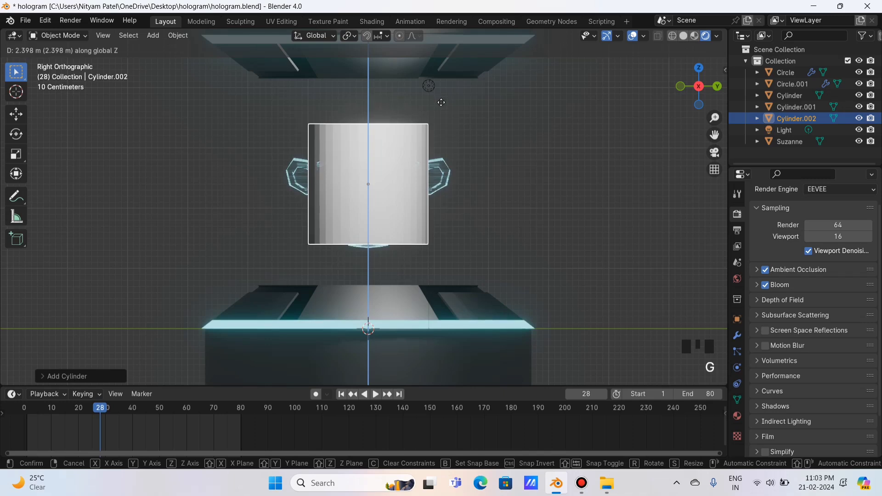
{"action": "left_click", "coordinate": [441, 144]}
Scale the new cylinder up, then shrink it slightly.
{"action": "scroll", "coordinate": [441, 144], "scroll_direction": "down", "scroll_amount": 2}
{"action": "key", "text": "s"}
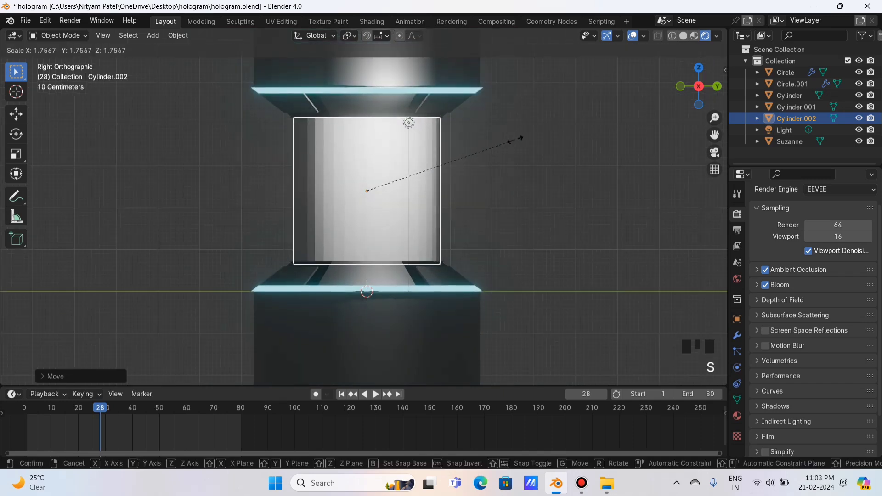
{"action": "left_click", "coordinate": [514, 138]}
{"action": "scroll", "coordinate": [492, 194], "scroll_direction": "up", "scroll_amount": 1}
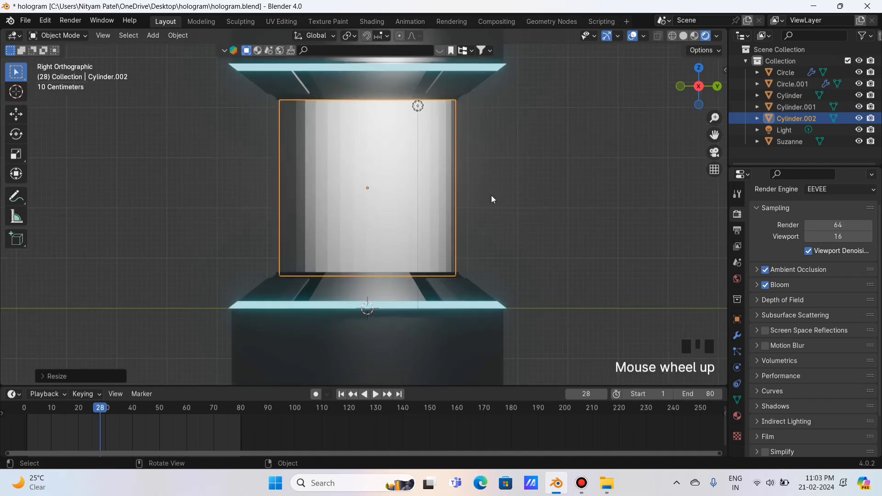
{"action": "key", "text": "s"}
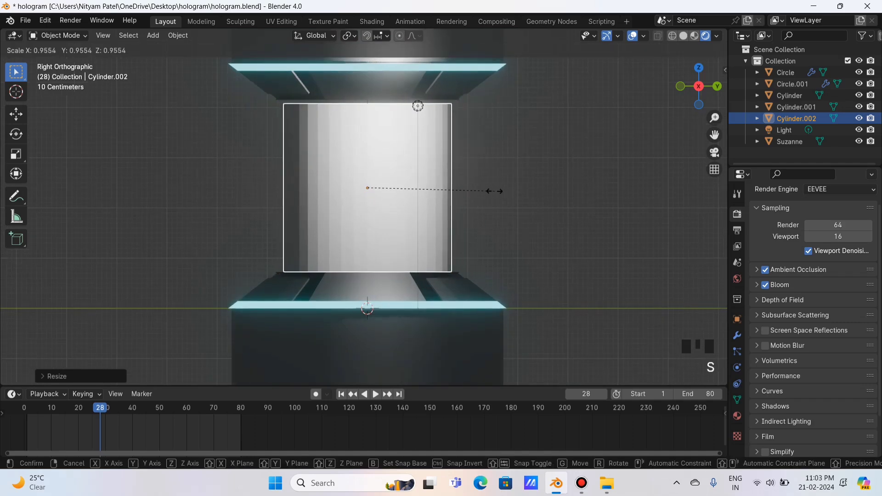
{"action": "left_click", "coordinate": [496, 195]}
Reposition the cylinder vertically and stretch it in Z to fill the gap between base and cap.
{"action": "key", "text": "g"}
{"action": "key", "text": "z"}
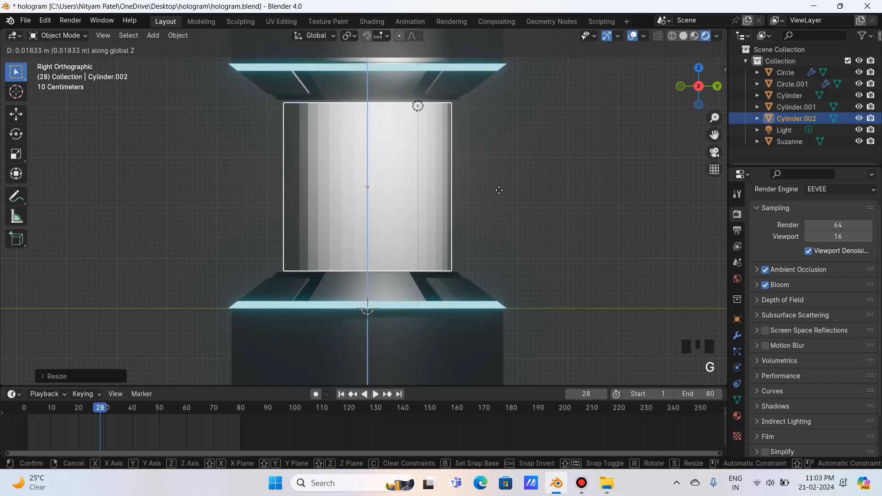
{"action": "left_click", "coordinate": [500, 189]}
{"action": "key", "text": "s"}
{"action": "key", "text": "z"}
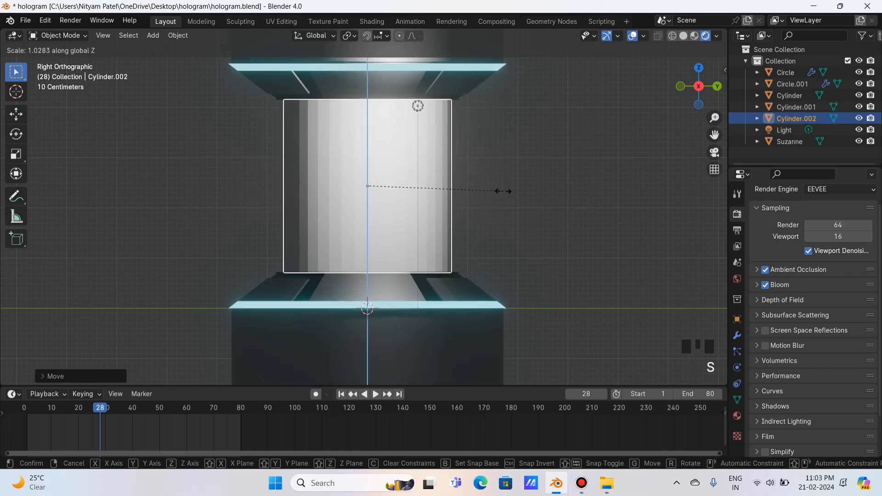
{"action": "left_click", "coordinate": [504, 191]}
{"action": "left_click", "coordinate": [548, 142]}
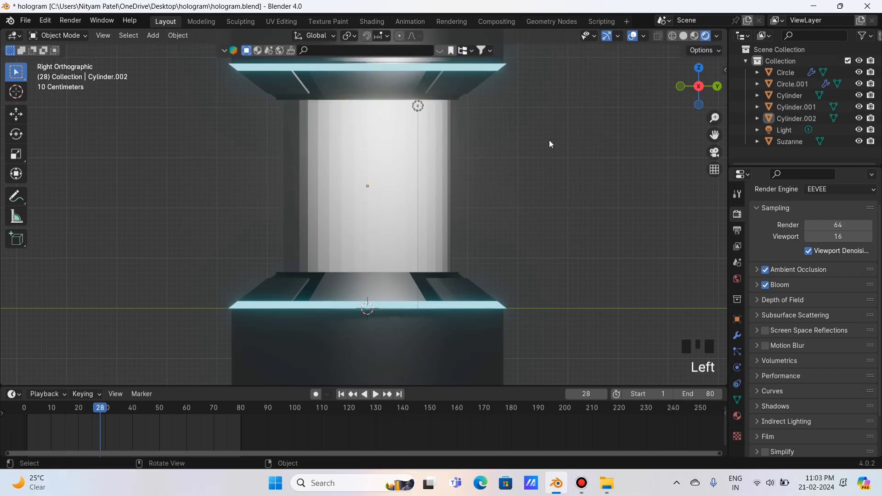
{"action": "left_click_drag", "start_coordinate": [682, 87], "coordinate": [499, 140]}
{"action": "left_click", "coordinate": [493, 141]}
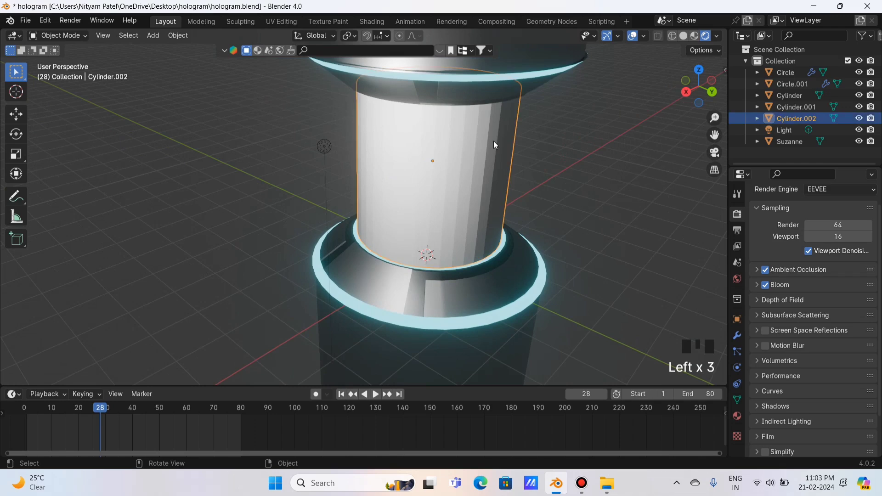
In the Shading workspace, give the cylinder a new material and delete its Principled BSDF.
{"action": "left_click", "coordinate": [372, 21]}
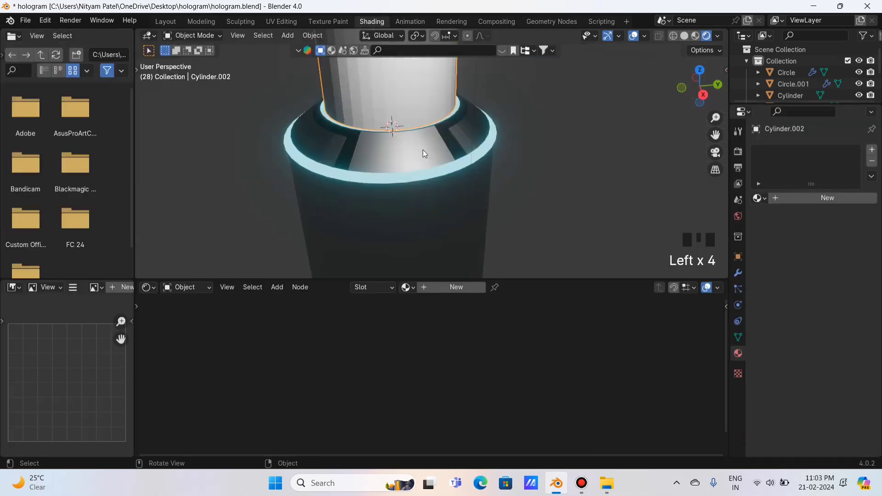
{"action": "left_click_drag", "start_coordinate": [716, 134], "coordinate": [725, 222]}
{"action": "left_click_drag", "start_coordinate": [703, 89], "coordinate": [667, 64]}
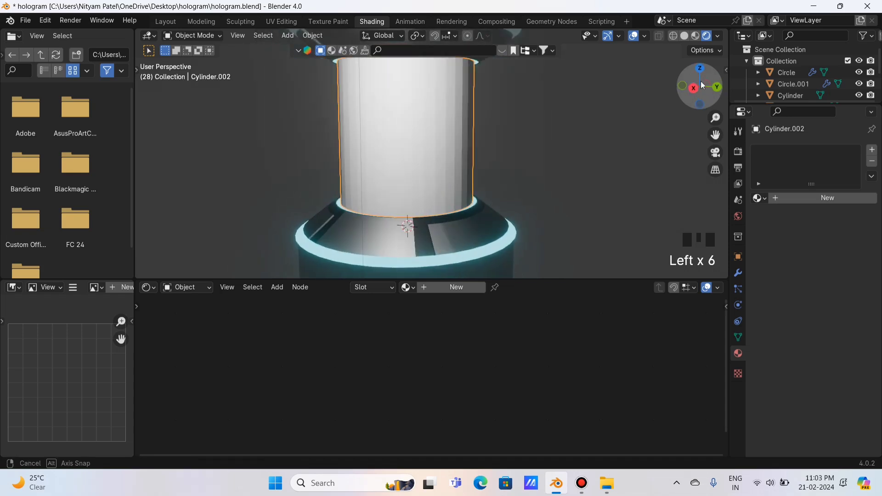
{"action": "left_click", "coordinate": [440, 290]}
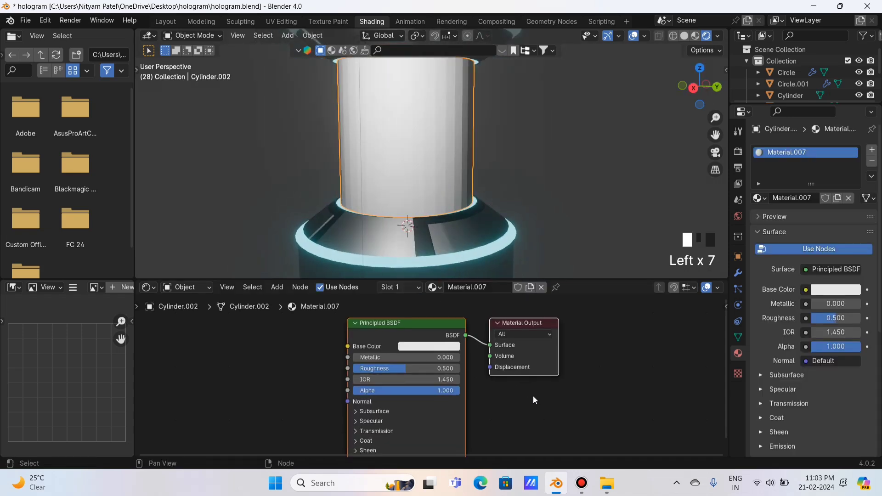
{"action": "left_click", "coordinate": [408, 324]}
{"action": "key", "text": "x"}
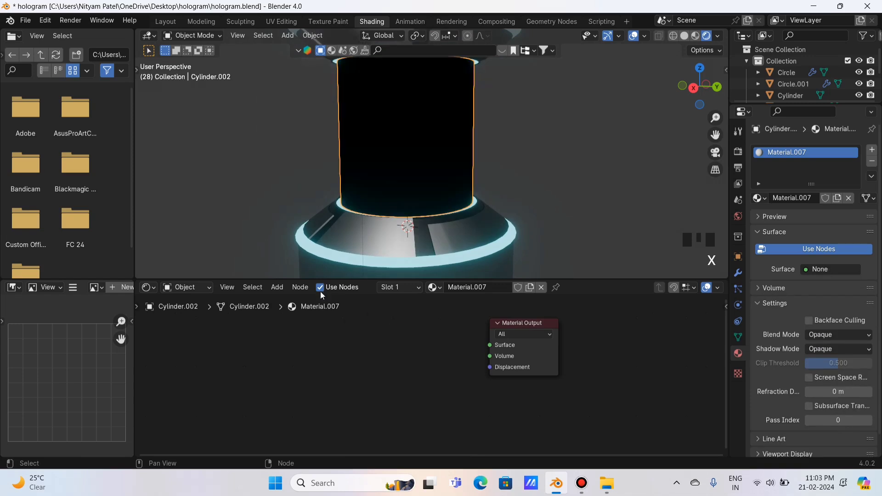
Add an Emission node by searching 'emi' and link it to the Material Output.
{"action": "left_click", "coordinate": [277, 287]}
{"action": "key", "text": "shift+a"}
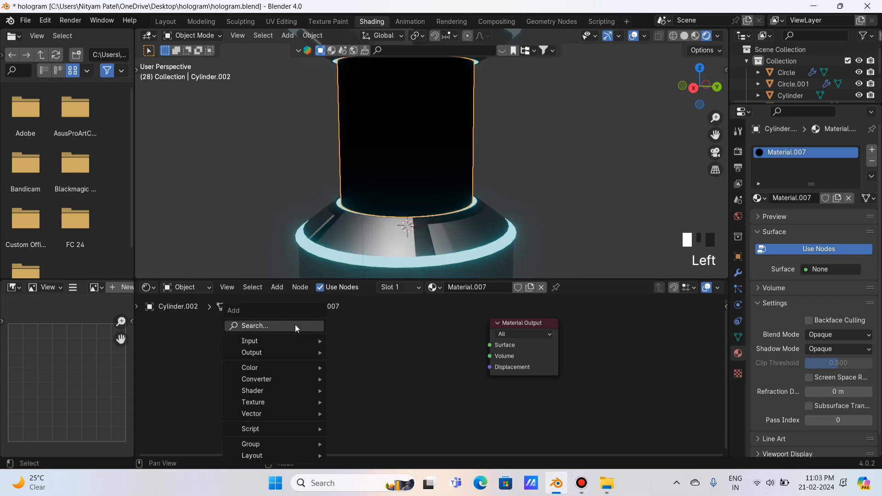
{"action": "left_click", "coordinate": [295, 325]}
{"action": "type", "text": "emi"}
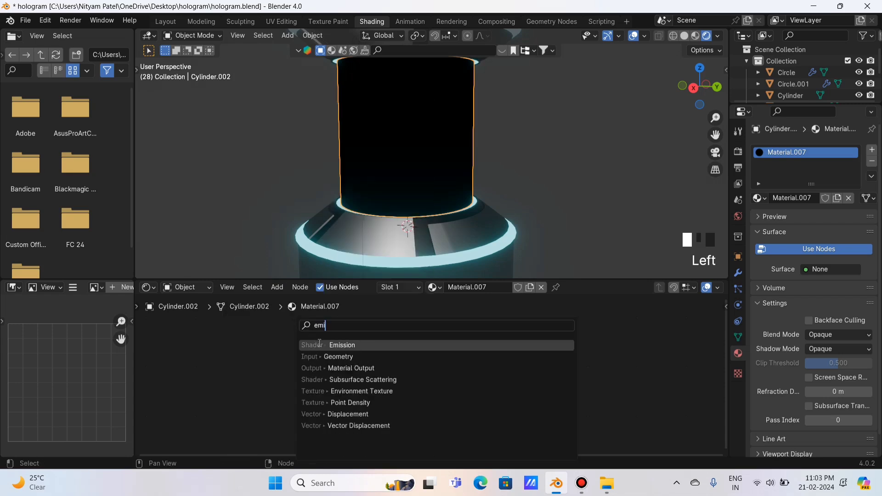
{"action": "left_click", "coordinate": [320, 345]}
{"action": "left_click", "coordinate": [375, 339]}
{"action": "left_click_drag", "start_coordinate": [443, 351], "coordinate": [490, 345]}
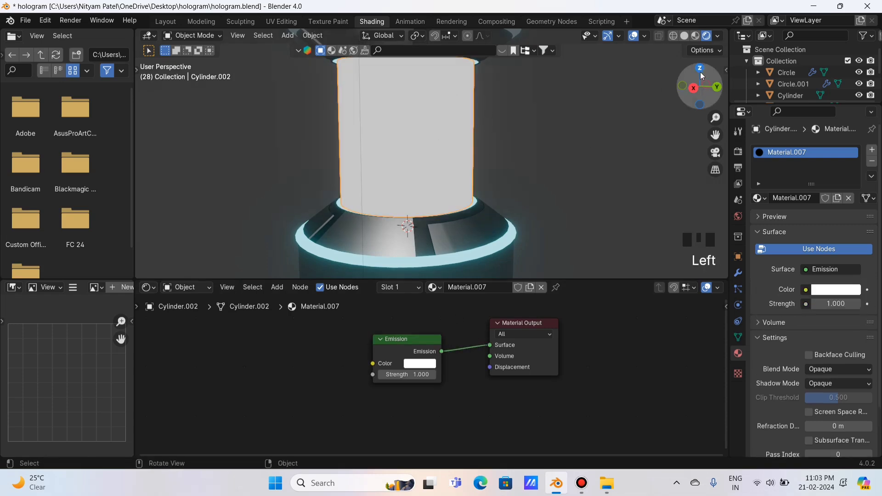
Move the Emission link to the Volume input and lower its strength to 0.030.
{"action": "left_click_drag", "start_coordinate": [700, 75], "coordinate": [690, 77]}
{"action": "left_click_drag", "start_coordinate": [485, 347], "coordinate": [490, 357]}
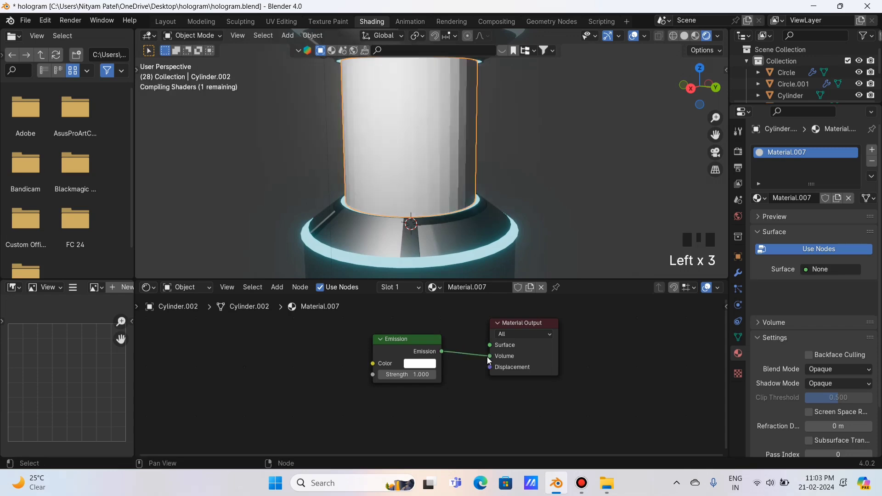
{"action": "left_click", "coordinate": [680, 87]}
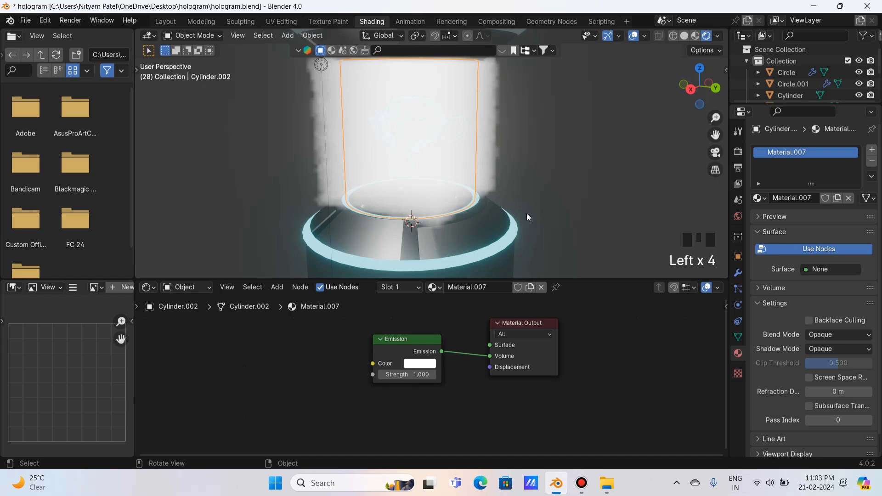
{"action": "left_click_drag", "start_coordinate": [412, 374], "coordinate": [390, 374]}
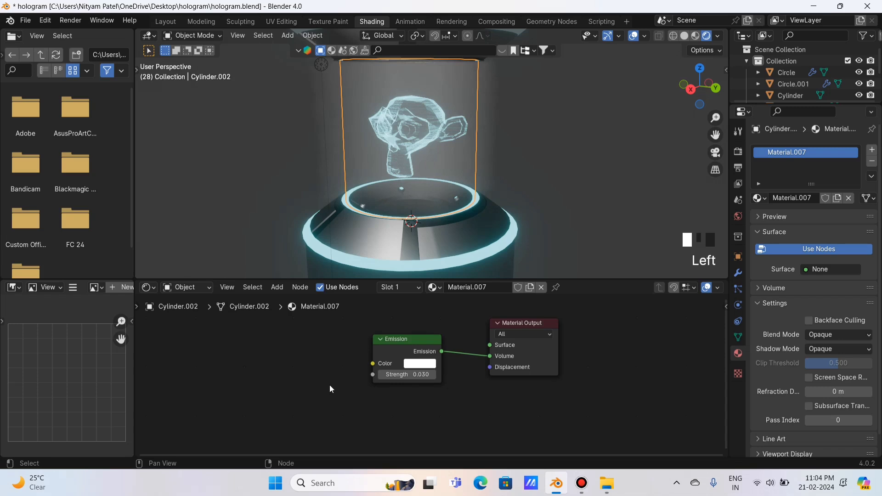
{"action": "scroll", "coordinate": [329, 385], "scroll_direction": "up", "scroll_amount": 1}
Insert a Color Ramp node feeding the Emission colour.
{"action": "middle_click_drag", "start_coordinate": [297, 389], "coordinate": [352, 407]}
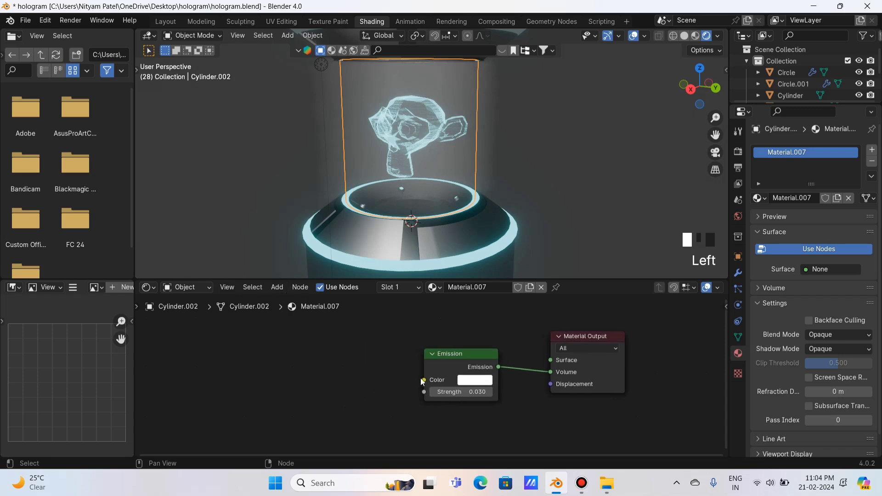
{"action": "left_click_drag", "start_coordinate": [423, 384], "coordinate": [294, 335]}
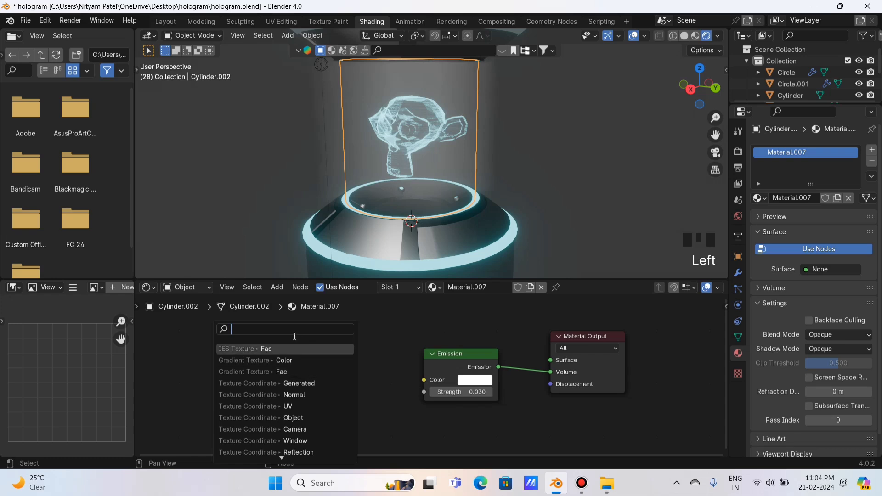
{"action": "type", "text": "colo"}
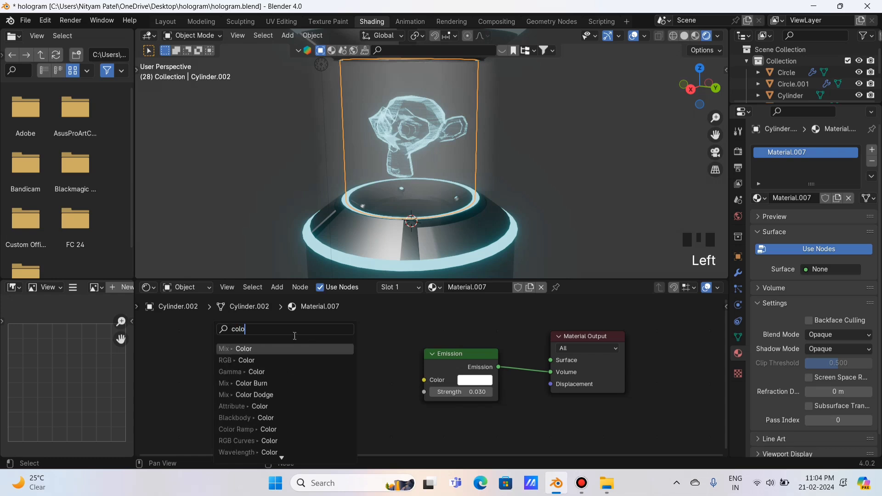
{"action": "type", "text": "rr"}
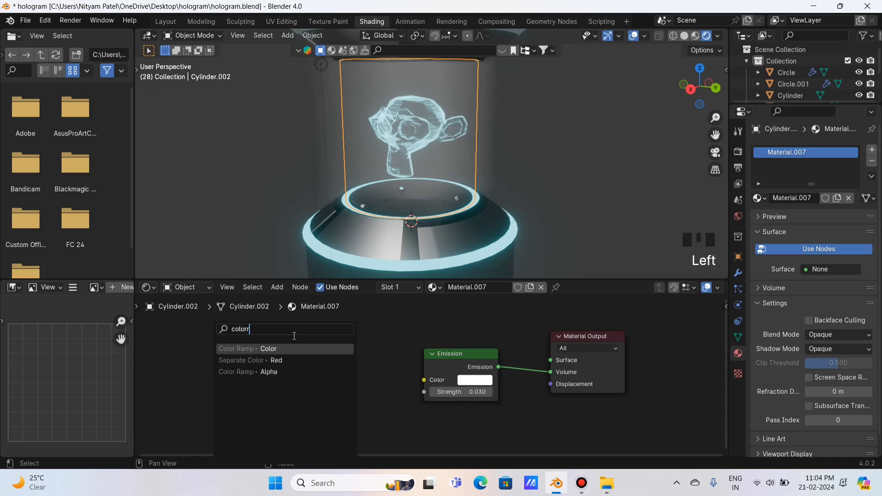
{"action": "left_click", "coordinate": [282, 348]}
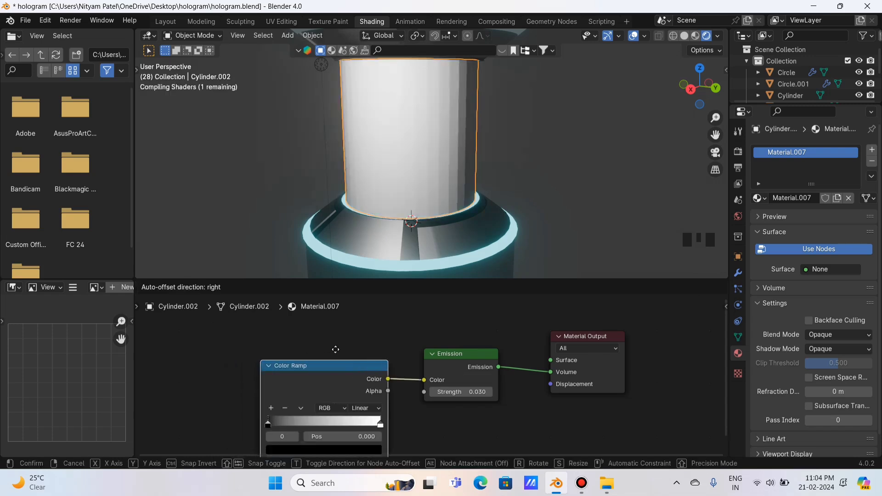
{"action": "left_click", "coordinate": [319, 336]}
{"action": "middle_click_drag", "start_coordinate": [363, 322], "coordinate": [422, 255]}
{"action": "middle_click_drag", "start_coordinate": [490, 419], "coordinate": [587, 438]}
{"action": "middle_click_drag", "start_coordinate": [346, 356], "coordinate": [339, 376]}
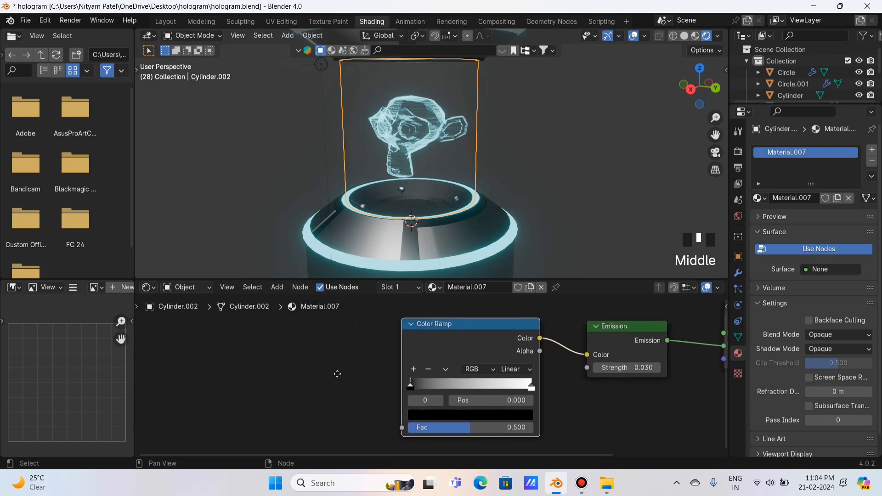
Add a Gradient Texture node and link its output into the Color Ramp's Fac.
{"action": "left_click", "coordinate": [277, 287]}
{"action": "mouse_move", "coordinate": [290, 300]}
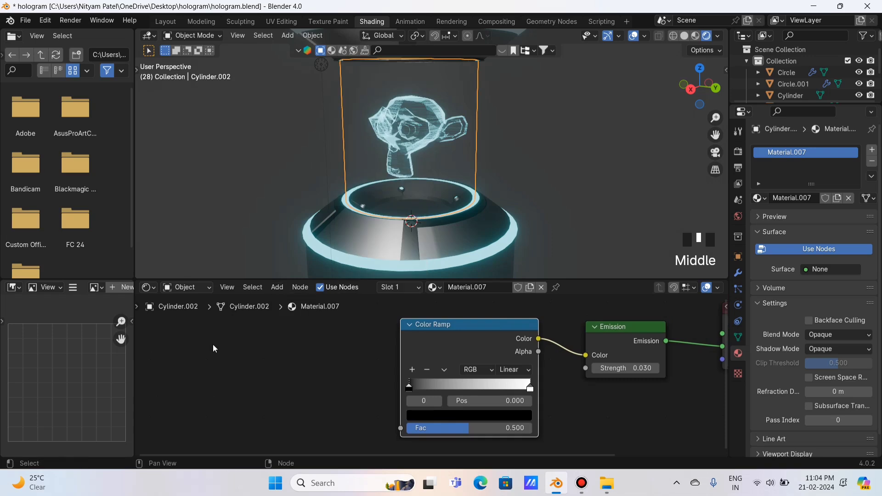
{"action": "key", "text": "shift+a"}
{"action": "left_click", "coordinate": [216, 327]}
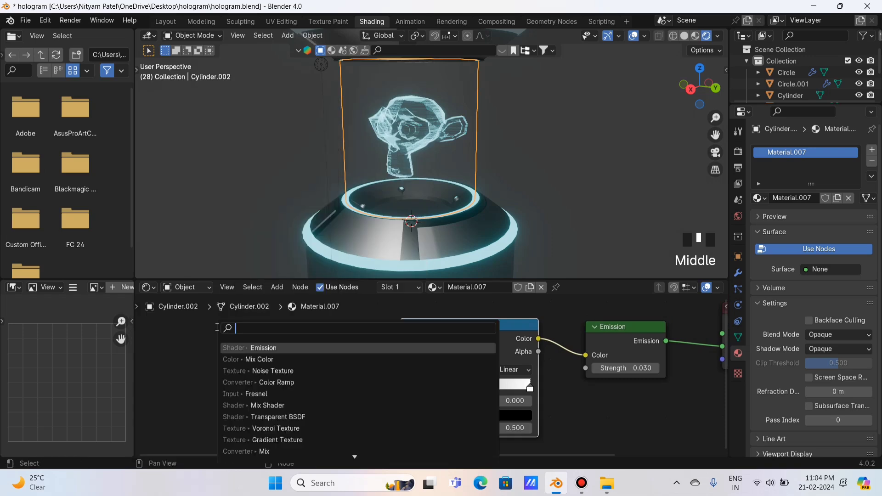
{"action": "type", "text": "gra"}
{"action": "left_click", "coordinate": [254, 348]}
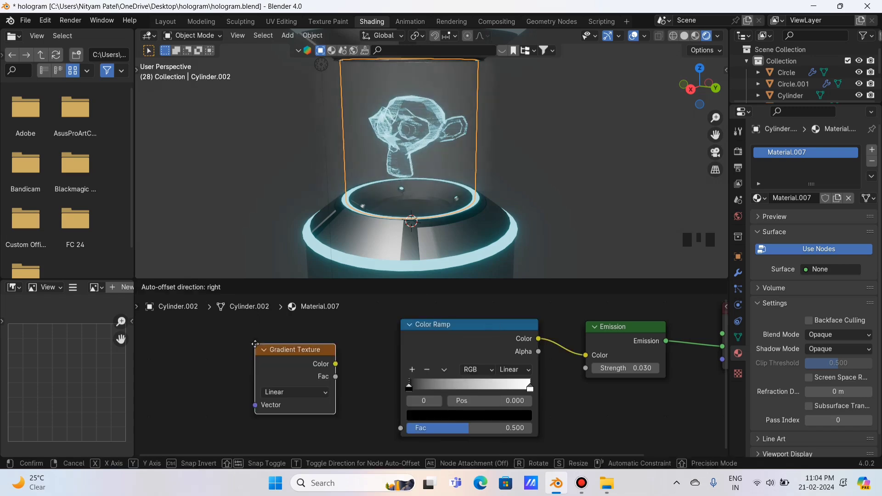
{"action": "left_click", "coordinate": [264, 348]}
{"action": "left_click_drag", "start_coordinate": [338, 364], "coordinate": [374, 398]}
{"action": "left_click", "coordinate": [369, 371]}
{"action": "right_click", "coordinate": [369, 359]}
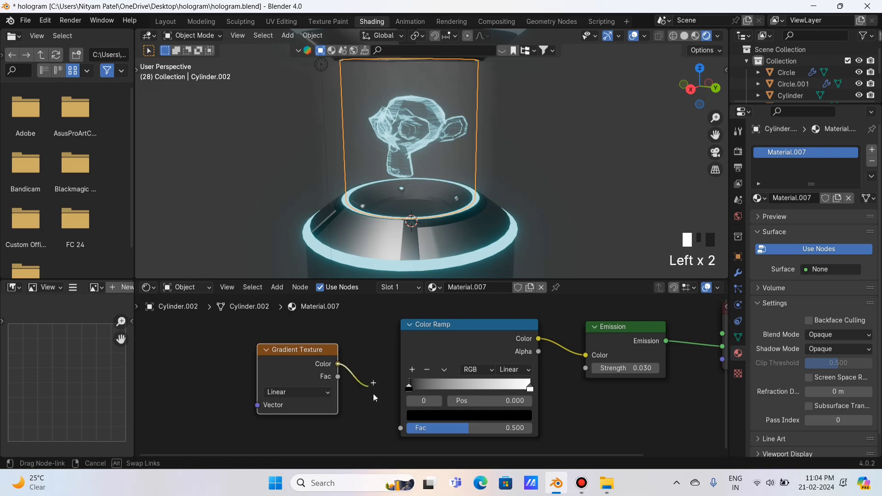
{"action": "left_click_drag", "start_coordinate": [397, 429], "coordinate": [400, 429]}
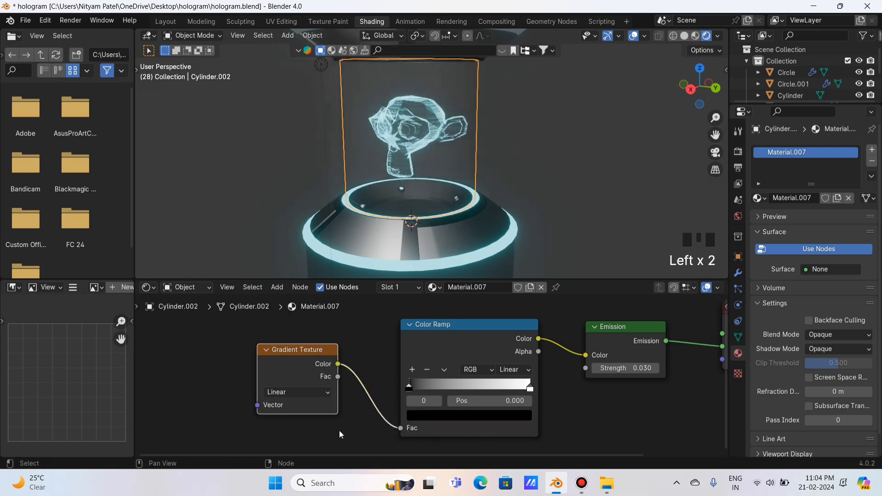
{"action": "scroll", "coordinate": [338, 431], "scroll_direction": "down", "scroll_amount": 2}
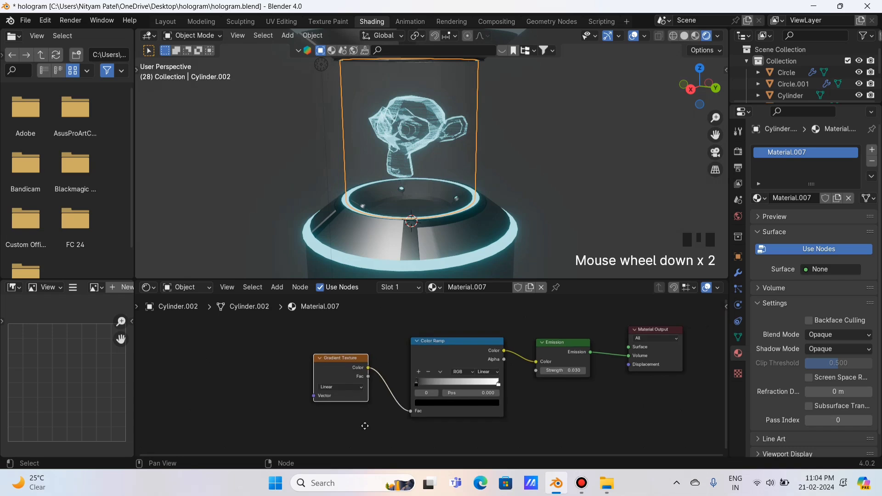
{"action": "middle_click_drag", "start_coordinate": [365, 426], "coordinate": [373, 400]}
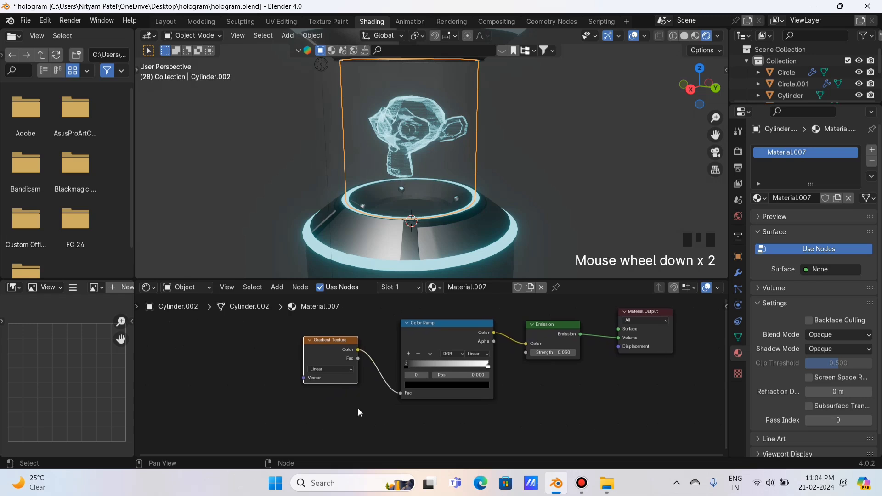
{"action": "scroll", "coordinate": [362, 408], "scroll_direction": "up", "scroll_amount": 2}
{"action": "middle_click_drag", "start_coordinate": [370, 410], "coordinate": [418, 426]}
Add Texture Coordinate and Mapping nodes to the Gradient Texture with Ctrl+T and tidy them.
{"action": "left_click", "coordinate": [363, 354]}
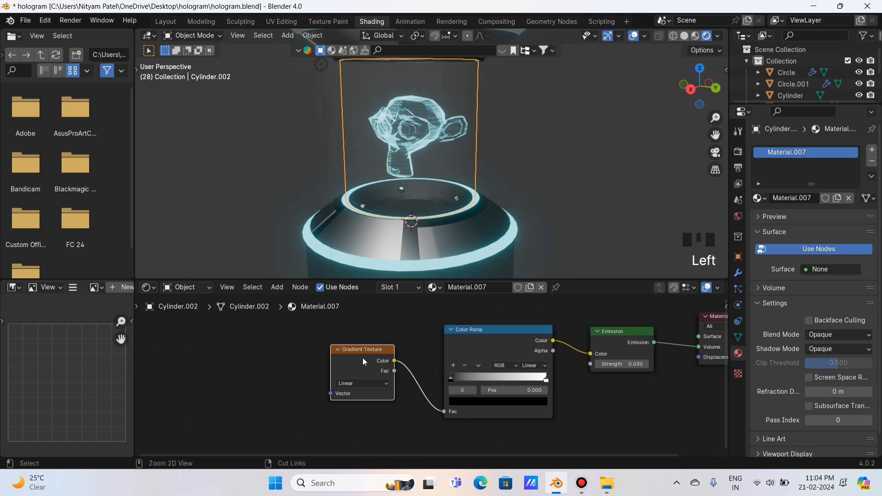
{"action": "key", "text": "ctrl+t"}
{"action": "left_click_drag", "start_coordinate": [207, 350], "coordinate": [317, 418]}
{"action": "left_click_drag", "start_coordinate": [288, 369], "coordinate": [284, 347]}
{"action": "left_click", "coordinate": [328, 348]}
{"action": "middle_click_drag", "start_coordinate": [387, 416], "coordinate": [332, 415]}
{"action": "scroll", "coordinate": [332, 415], "scroll_direction": "up", "scroll_amount": 1}
Move the black ramp stop to 0.098 and colour both ramp stops cyan.
{"action": "left_click_drag", "start_coordinate": [392, 362], "coordinate": [399, 361]}
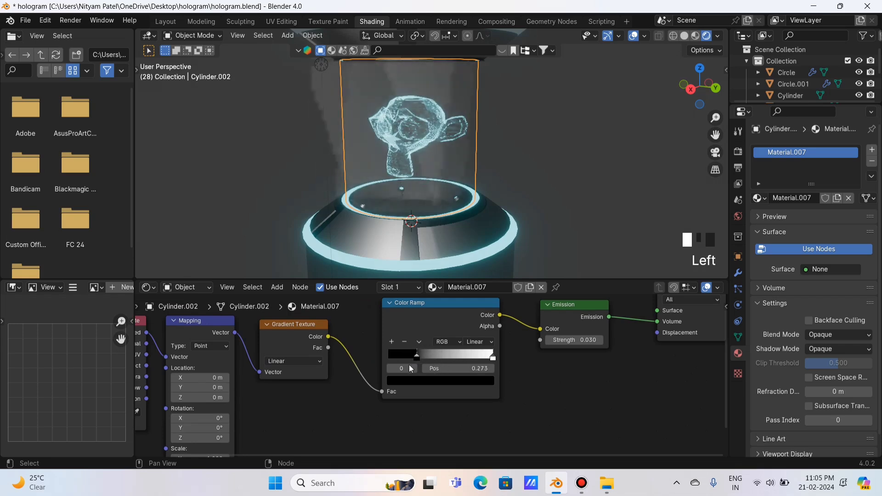
{"action": "left_click", "coordinate": [440, 381]}
{"action": "left_click_drag", "start_coordinate": [485, 257], "coordinate": [485, 234]}
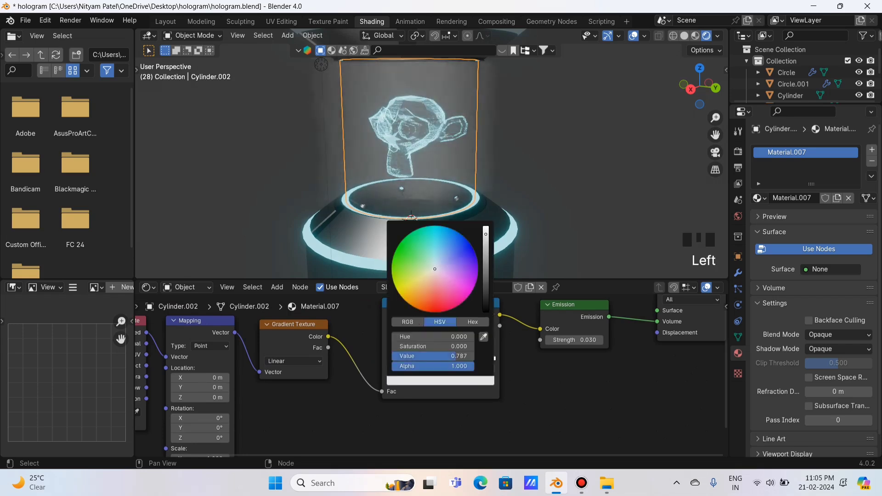
{"action": "left_click", "coordinate": [436, 235]}
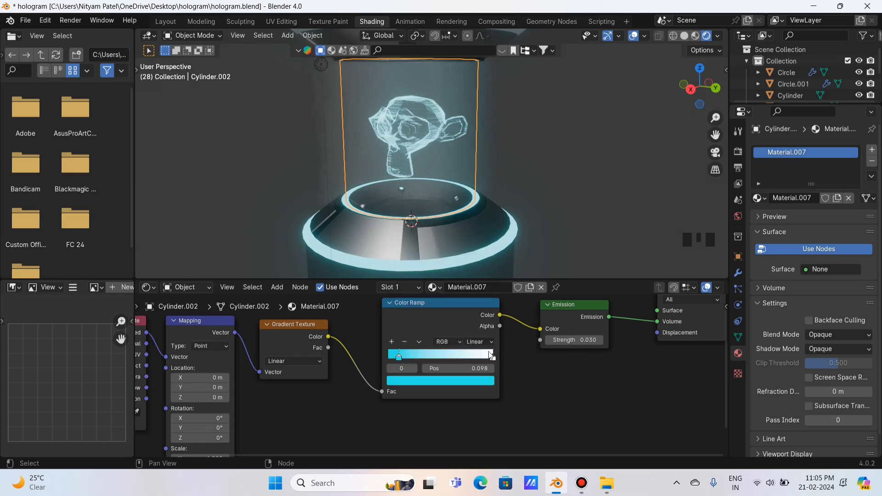
{"action": "left_click", "coordinate": [491, 357]}
{"action": "left_click", "coordinate": [482, 381]}
{"action": "left_click", "coordinate": [433, 235]}
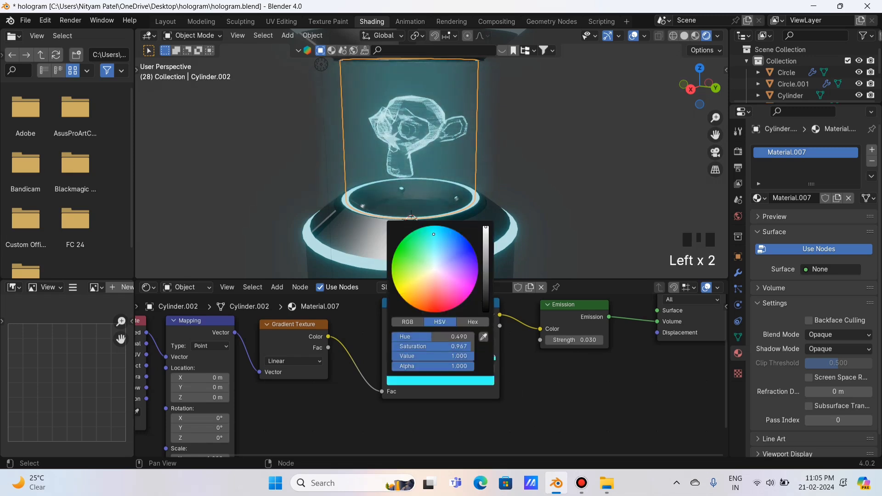
{"action": "left_click", "coordinate": [440, 246]}
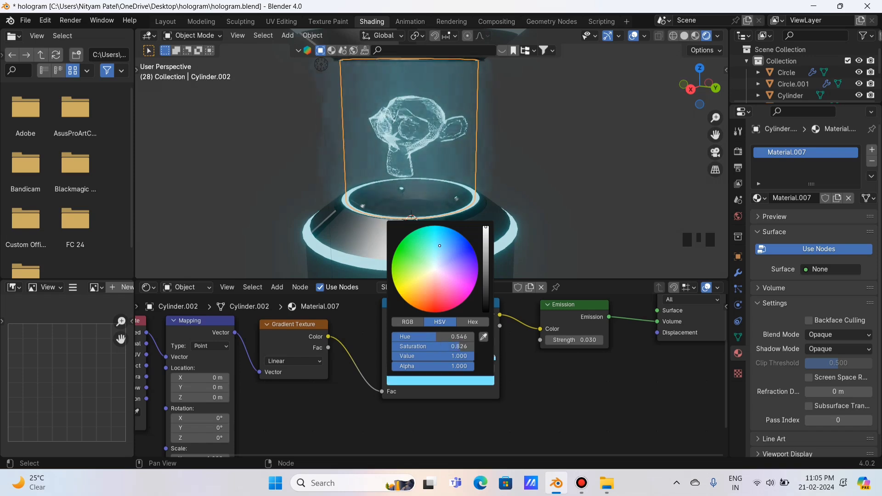
{"action": "left_click_drag", "start_coordinate": [440, 246], "coordinate": [435, 245]}
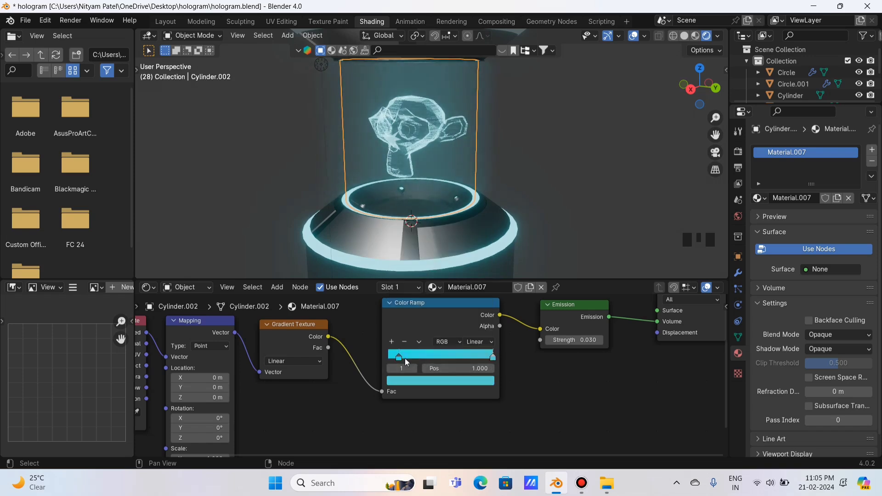
Preview the render in Cycles, then set the render engine back to EEVEE.
{"action": "left_click", "coordinate": [738, 152]}
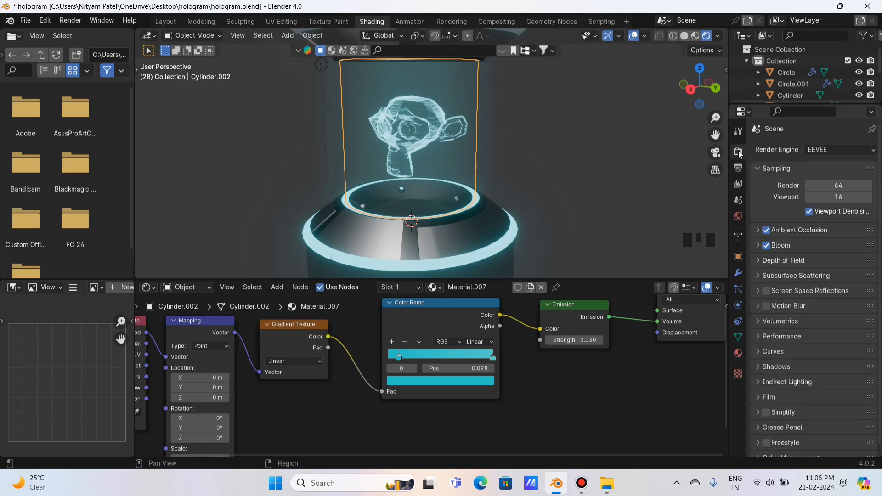
{"action": "left_click", "coordinate": [827, 151]}
{"action": "left_click", "coordinate": [828, 188]}
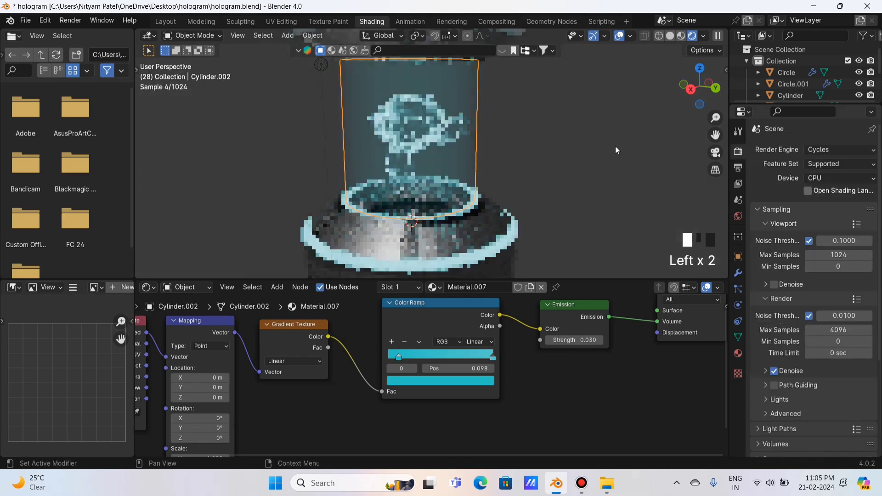
{"action": "left_click", "coordinate": [831, 149]}
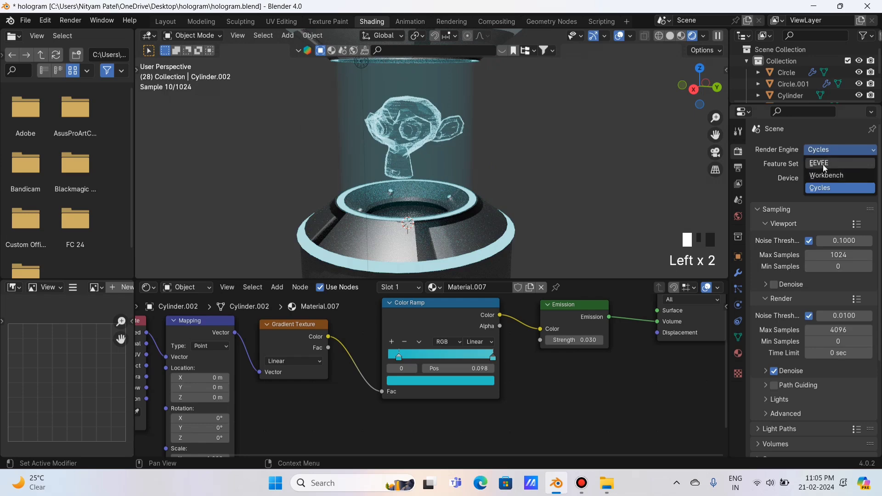
{"action": "left_click", "coordinate": [822, 166]}
Scale the beam cylinder to 0.8215 in X and Y only, keeping its height.
{"action": "left_click", "coordinate": [464, 94]}
{"action": "key", "text": "s"}
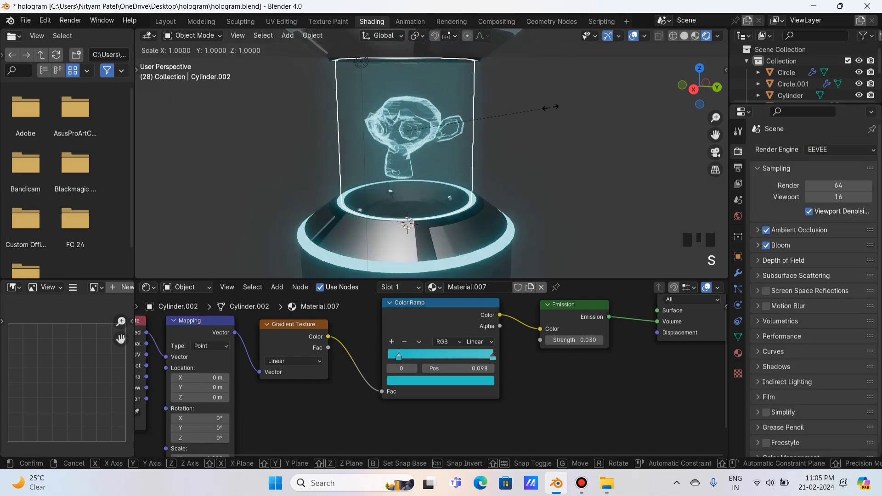
{"action": "key", "text": "shift+z"}
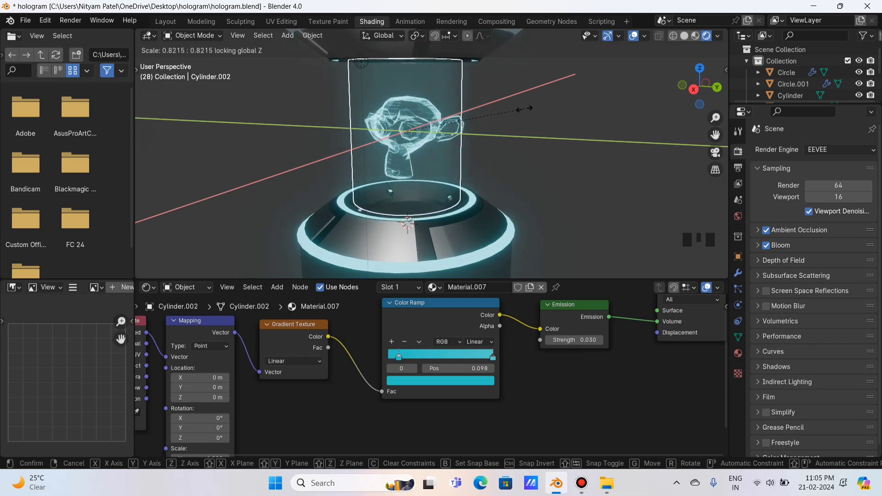
{"action": "left_click", "coordinate": [528, 109]}
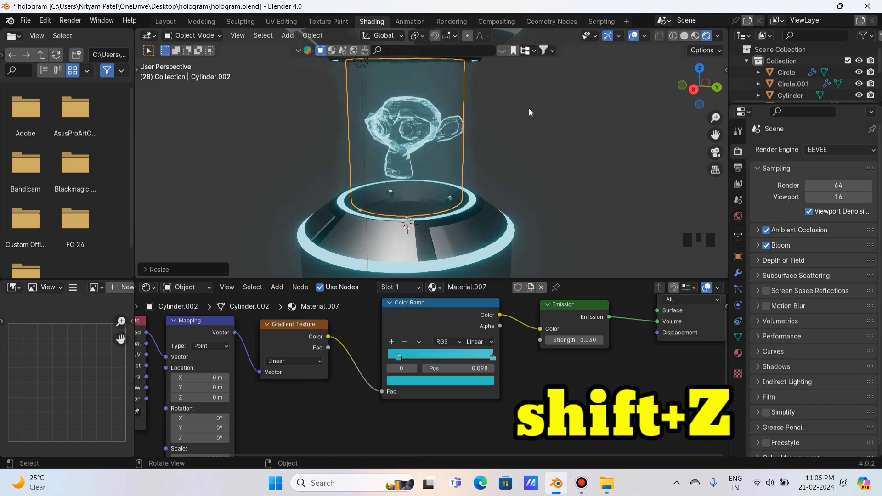
In the Layout workspace, play the animation from the start to preview the hologram.
{"action": "left_click", "coordinate": [167, 23]}
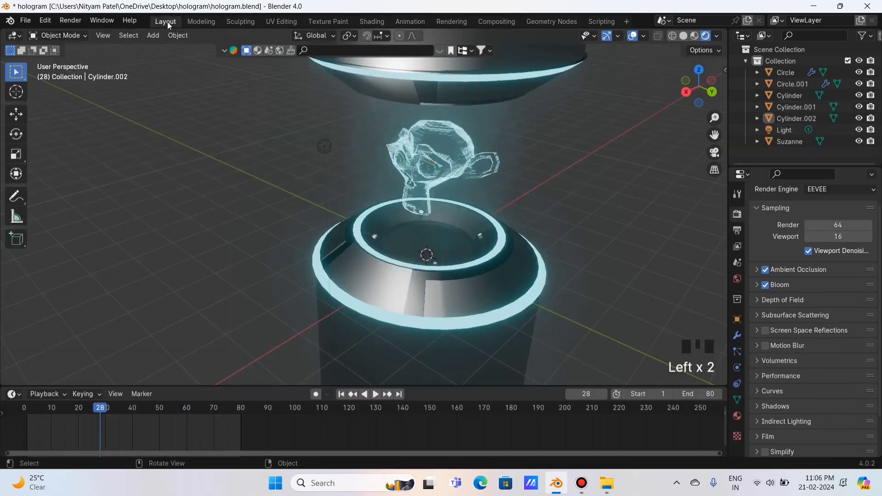
{"action": "left_click_drag", "start_coordinate": [702, 89], "coordinate": [718, 62]}
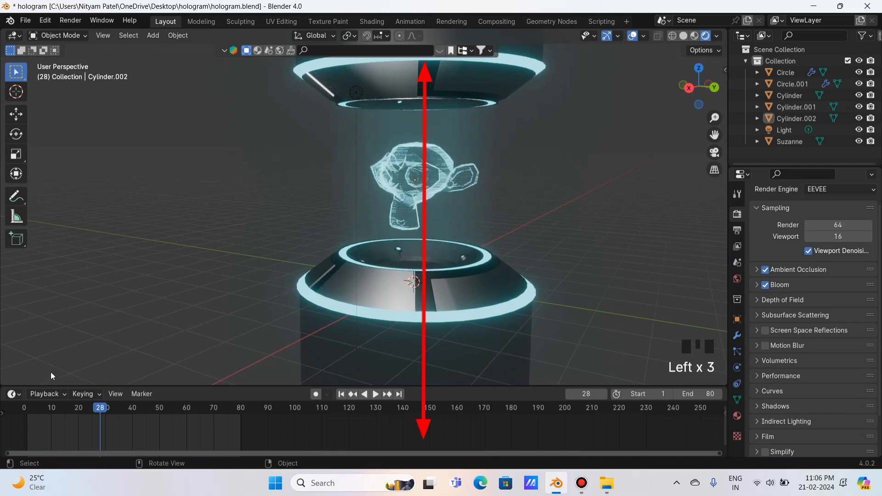
{"action": "left_click", "coordinate": [29, 410]}
{"action": "key", "text": "space"}
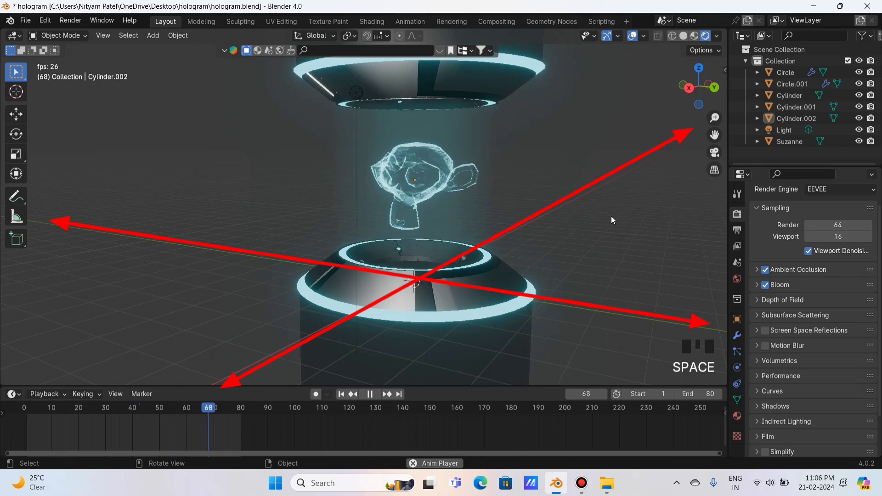
{"action": "key", "text": "space"}
Rescale Cylinder.002's width twice, keeping its height, so it sits inside the base's glowing ring.
{"action": "left_click", "coordinate": [489, 126]}
{"action": "key", "text": "s"}
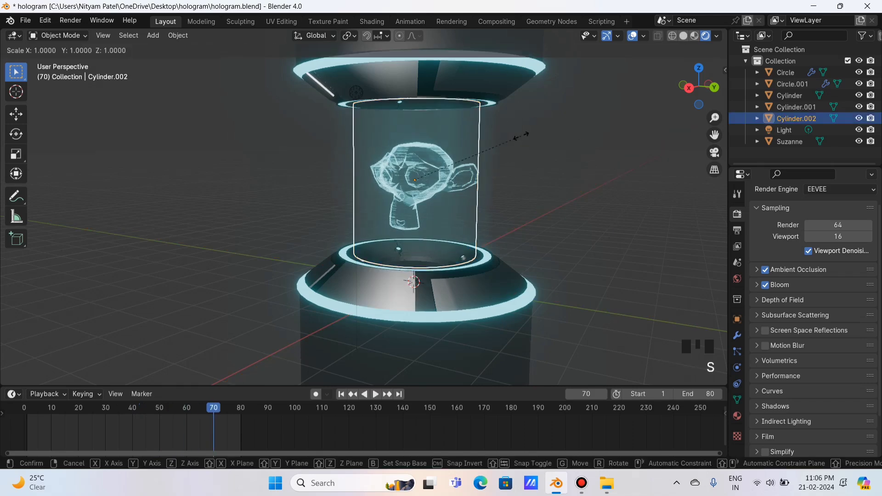
{"action": "key", "text": "shift+z"}
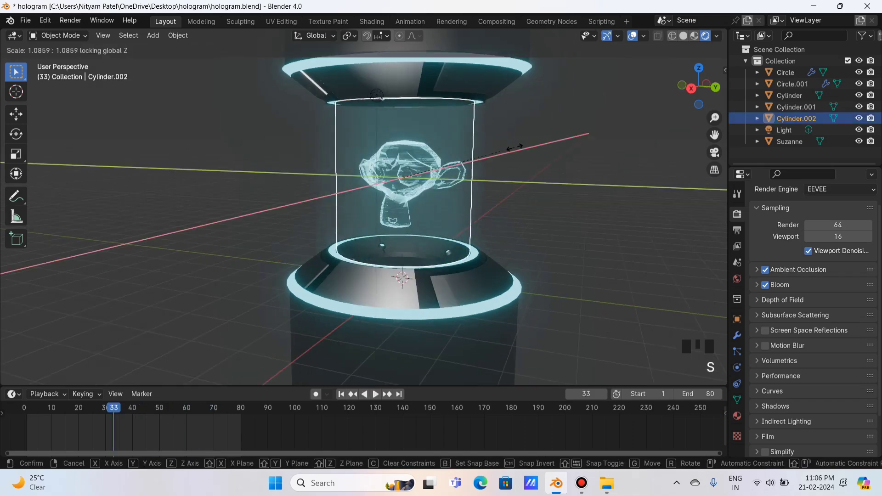
{"action": "left_click", "coordinate": [519, 145]}
{"action": "mouse_move", "coordinate": [690, 83]}
{"action": "left_mouse_down"}
{"action": "mouse_move", "coordinate": [716, 87]}
{"action": "mouse_move", "coordinate": [685, 96]}
{"action": "left_mouse_up"}
{"action": "left_click", "coordinate": [698, 86]}
{"action": "left_click", "coordinate": [635, 121]}
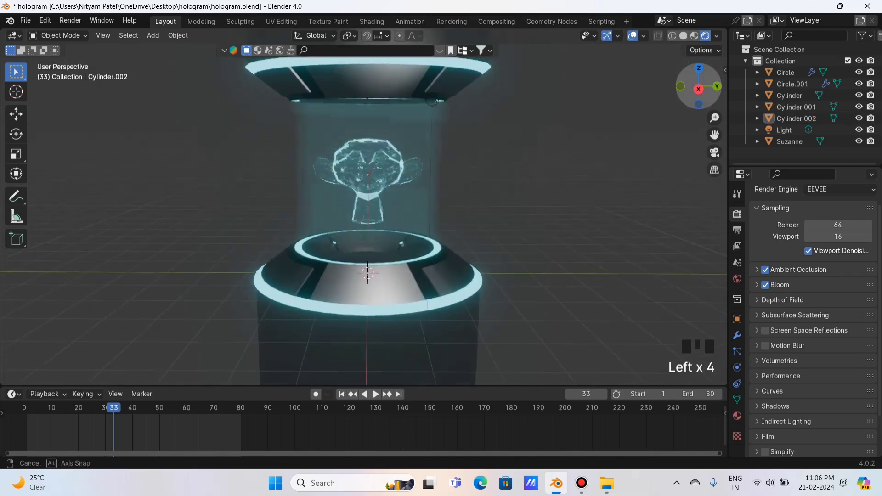
{"action": "left_click", "coordinate": [431, 128]}
{"action": "left_click", "coordinate": [377, 124]}
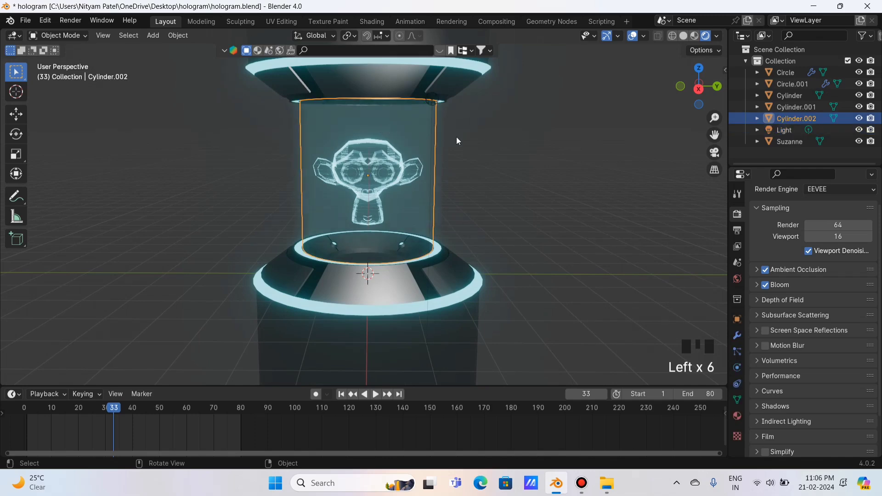
{"action": "key", "text": "s"}
{"action": "key", "text": "shift+z"}
{"action": "left_click", "coordinate": [502, 128]}
{"action": "left_click", "coordinate": [502, 128]}
Play the animation again while orbiting and zooming around the projector.
{"action": "key", "text": "space"}
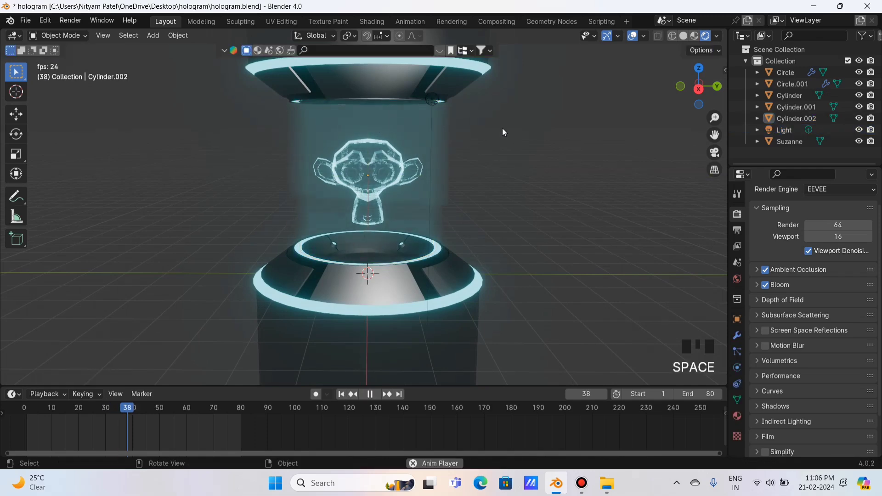
{"action": "key", "text": "space"}
{"action": "left_click_drag", "start_coordinate": [673, 86], "coordinate": [608, 126]}
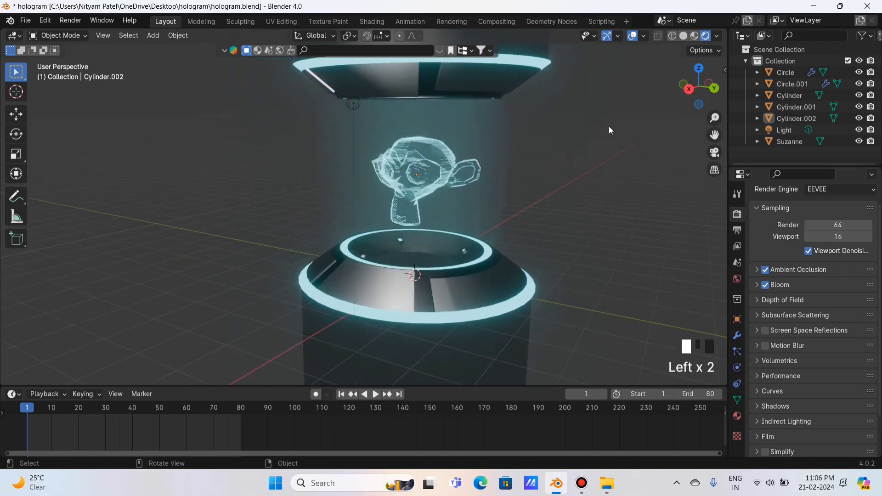
{"action": "key", "text": "space"}
{"action": "key", "text": "space"}
{"action": "scroll", "coordinate": [573, 156], "scroll_direction": "up", "scroll_amount": 3}
{"action": "key", "text": "space"}
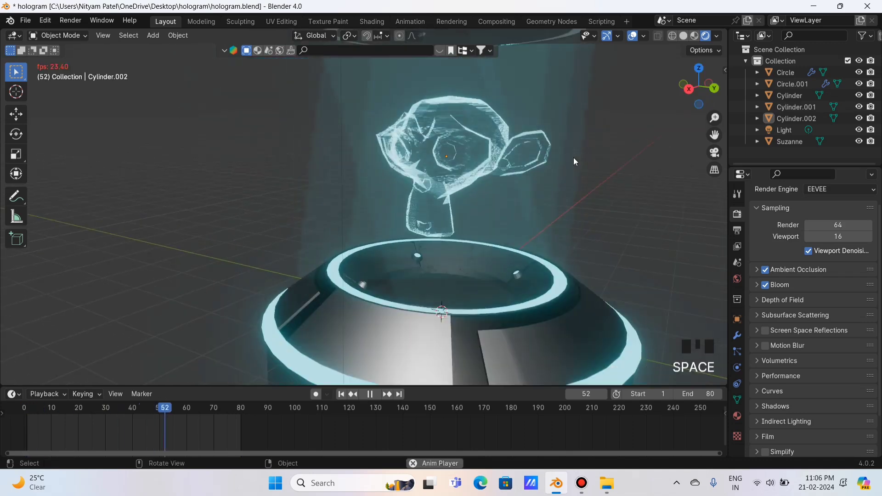
{"action": "key", "text": "space"}
{"action": "scroll", "coordinate": [641, 199], "scroll_direction": "down", "scroll_amount": 3}
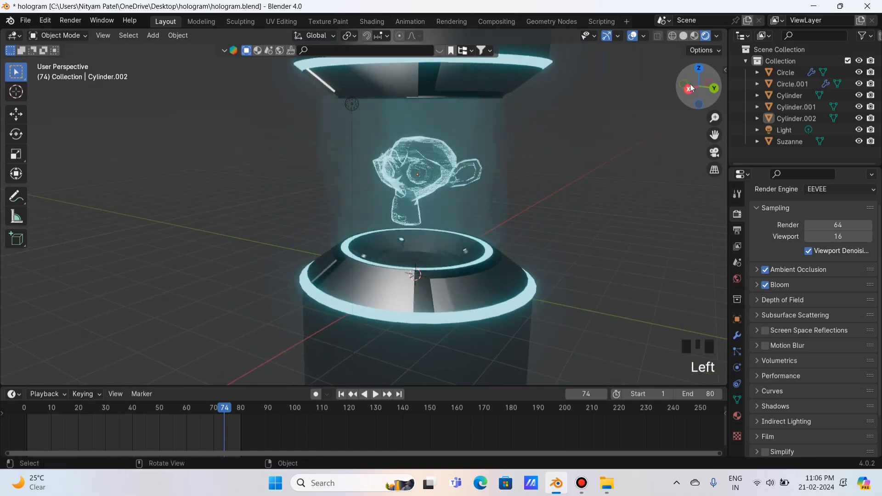
{"action": "left_click", "coordinate": [153, 36]}
{"action": "mouse_move", "coordinate": [193, 49]}
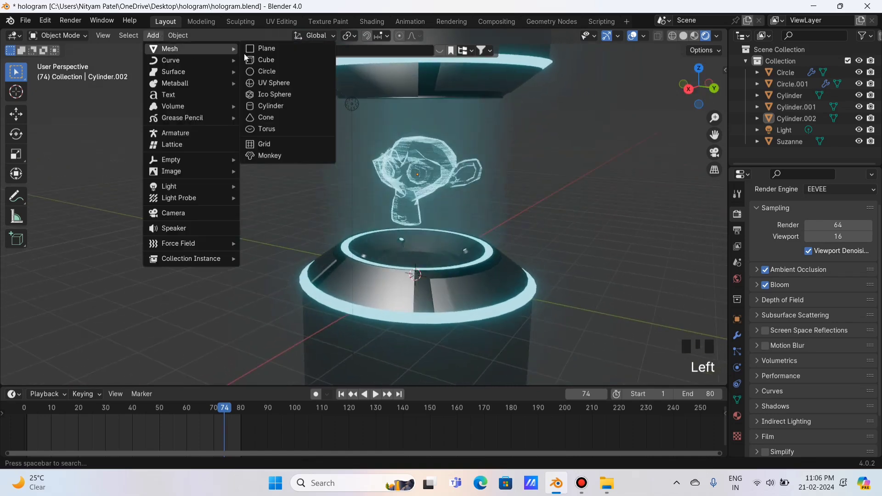
Add a cylinder, raise it along Z and scale it into a wide backdrop around the projector.
{"action": "left_click", "coordinate": [272, 106]}
{"action": "scroll", "coordinate": [383, 198], "scroll_direction": "down", "scroll_amount": 11}
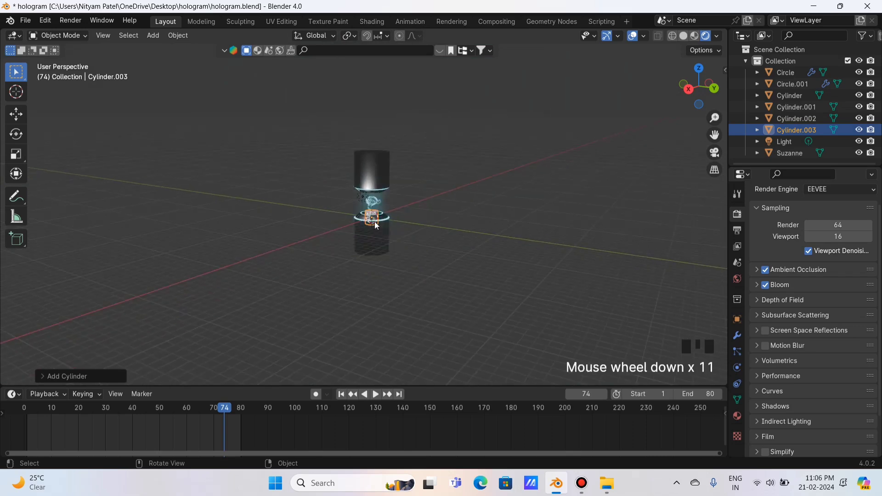
{"action": "key", "text": "g"}
{"action": "key", "text": "z"}
{"action": "left_click", "coordinate": [391, 211]}
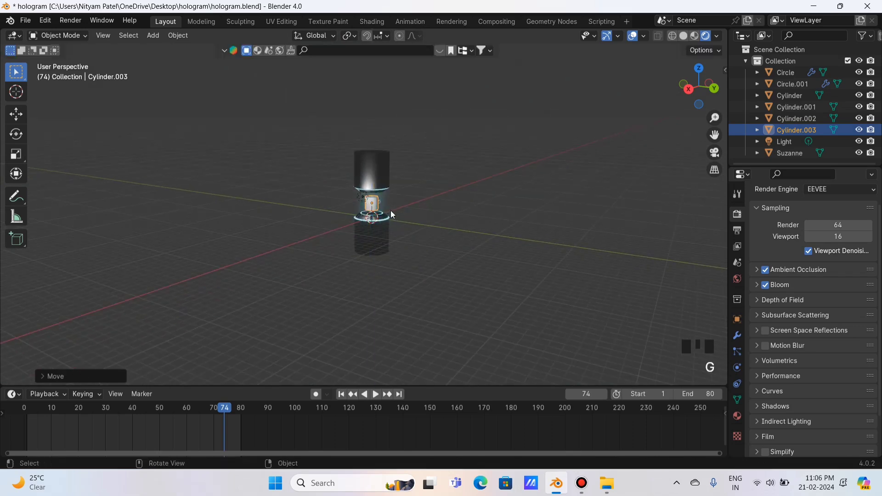
{"action": "key", "text": "s"}
{"action": "left_click", "coordinate": [559, 221]}
{"action": "key", "text": "s"}
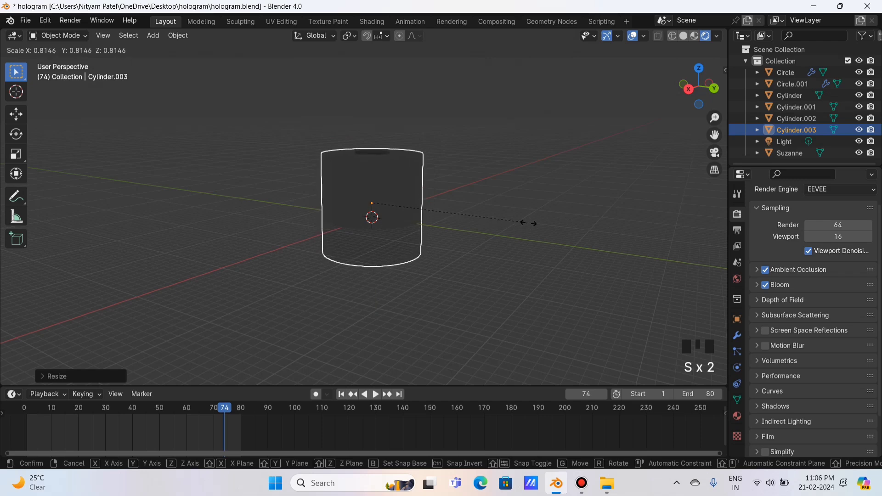
{"action": "left_click", "coordinate": [528, 224]}
{"action": "key", "text": "s"}
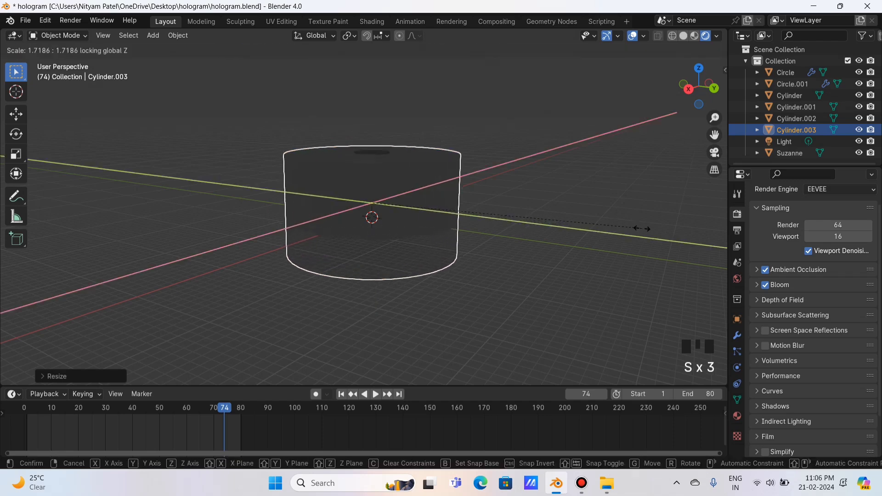
{"action": "left_click", "coordinate": [630, 225]}
{"action": "scroll", "coordinate": [551, 243], "scroll_direction": "up", "scroll_amount": 6}
In Edit Mode, box-select part of the cylinder's faces and delete them to open the backdrop.
{"action": "key", "text": "Tab"}
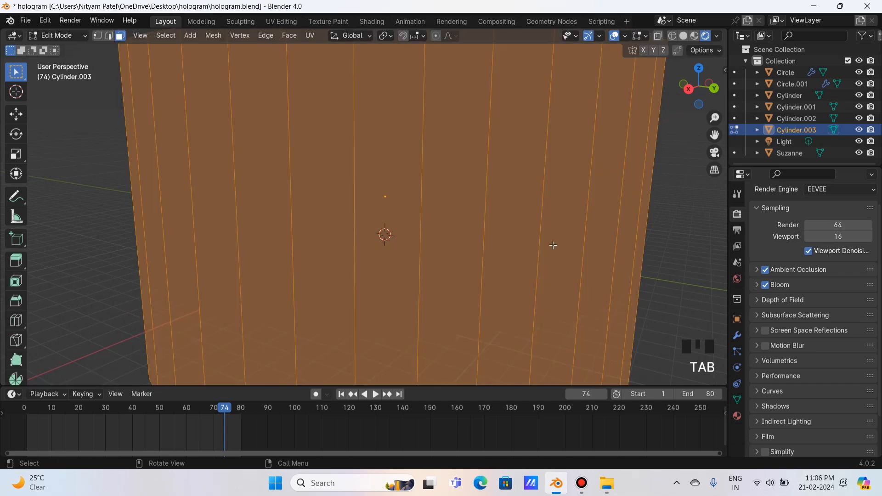
{"action": "left_click_drag", "start_coordinate": [188, 123], "coordinate": [638, 303]}
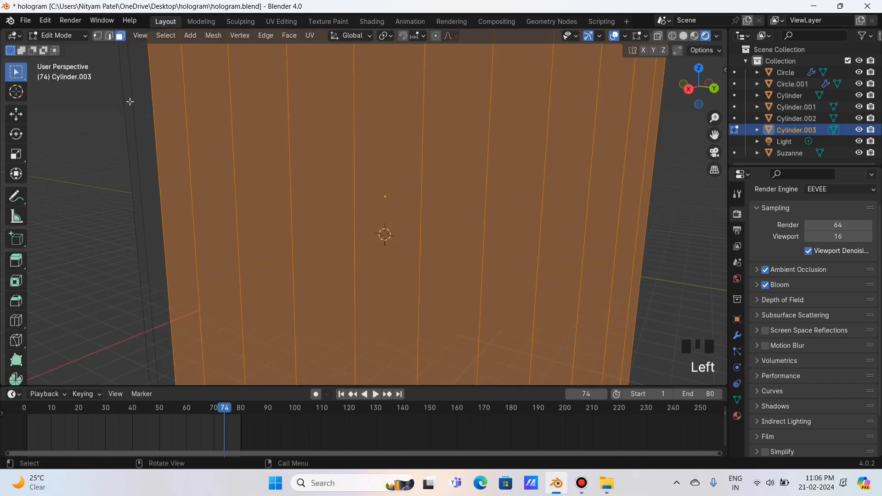
{"action": "left_click_drag", "start_coordinate": [165, 103], "coordinate": [626, 336]}
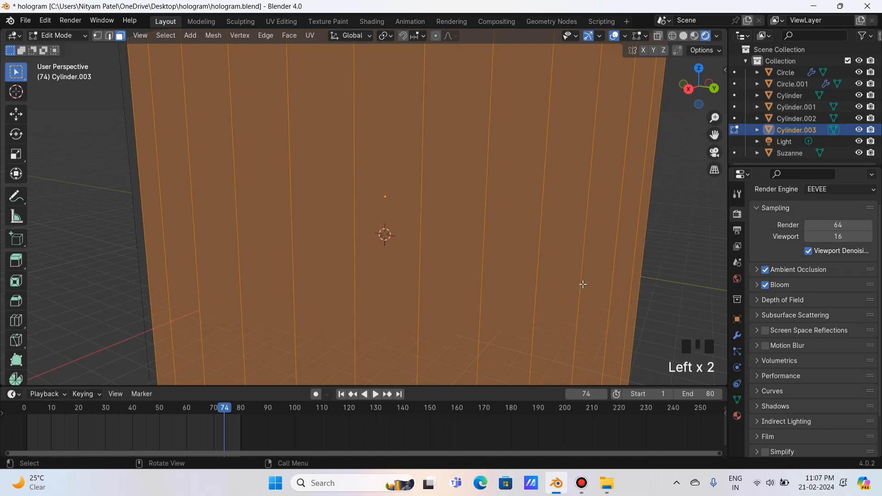
{"action": "key", "text": "x"}
{"action": "left_click", "coordinate": [536, 282]}
{"action": "scroll", "coordinate": [643, 244], "scroll_direction": "up", "scroll_amount": 3}
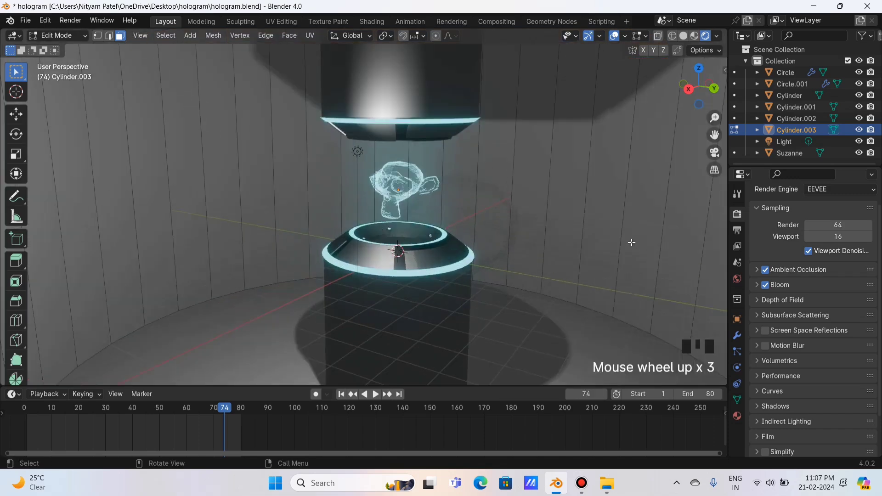
{"action": "key", "text": "Tab"}
Shade the cylinder smooth and give it a new material, Material.008, in the Shading workspace.
{"action": "right_click", "coordinate": [603, 194]}
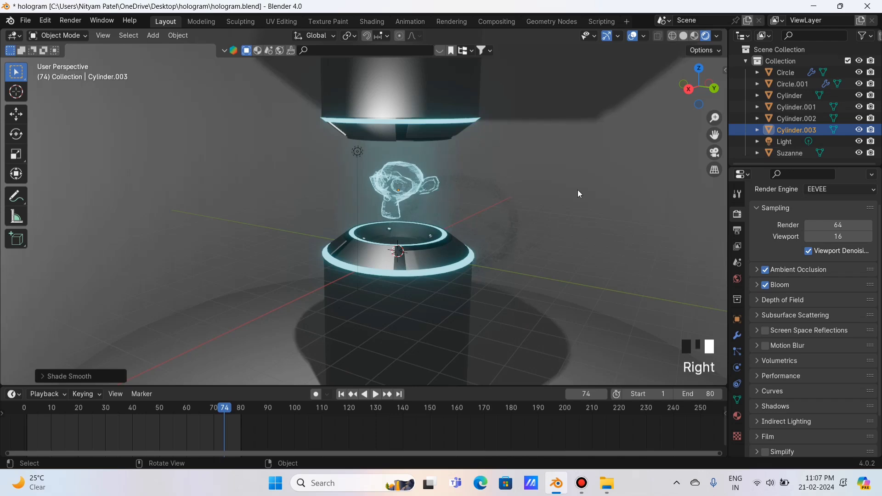
{"action": "scroll", "coordinate": [578, 190], "scroll_direction": "up", "scroll_amount": 2}
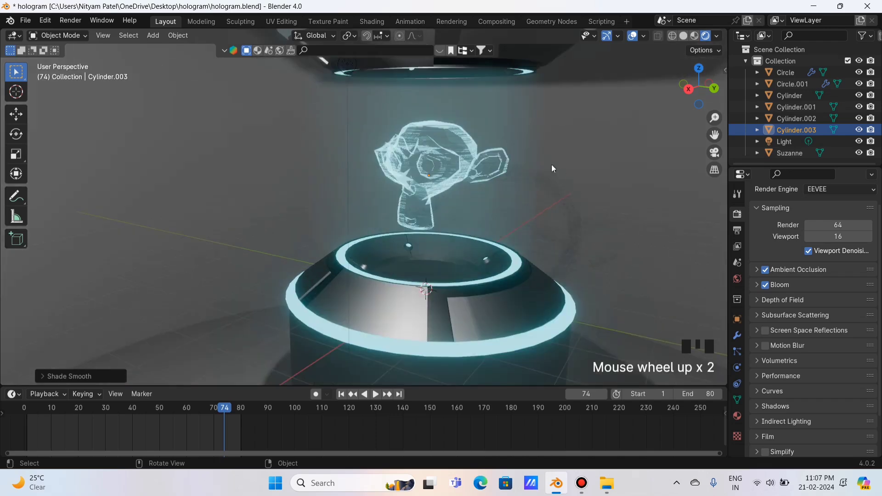
{"action": "left_click", "coordinate": [376, 22]}
{"action": "left_click", "coordinate": [455, 287]}
Set the backdrop material's Base Color to black and expand its Specular settings.
{"action": "middle_click_drag", "start_coordinate": [547, 334], "coordinate": [520, 360]}
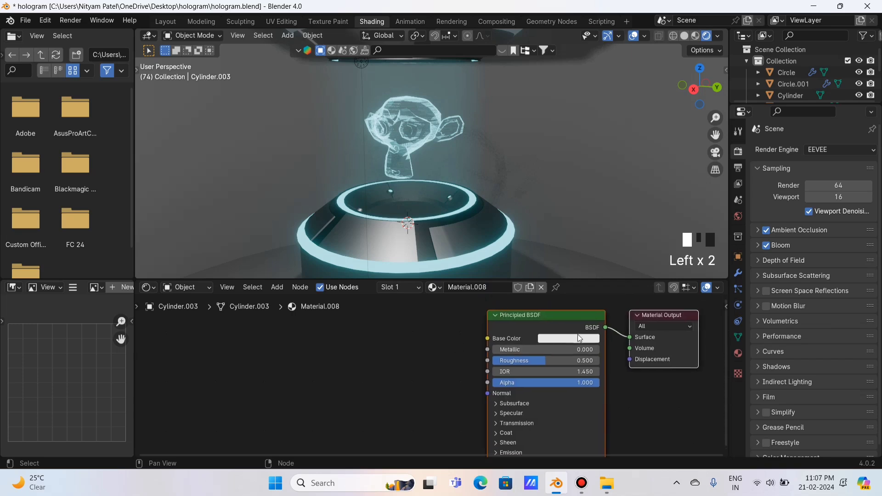
{"action": "left_click", "coordinate": [580, 339]}
{"action": "left_click_drag", "start_coordinate": [628, 260], "coordinate": [629, 285]}
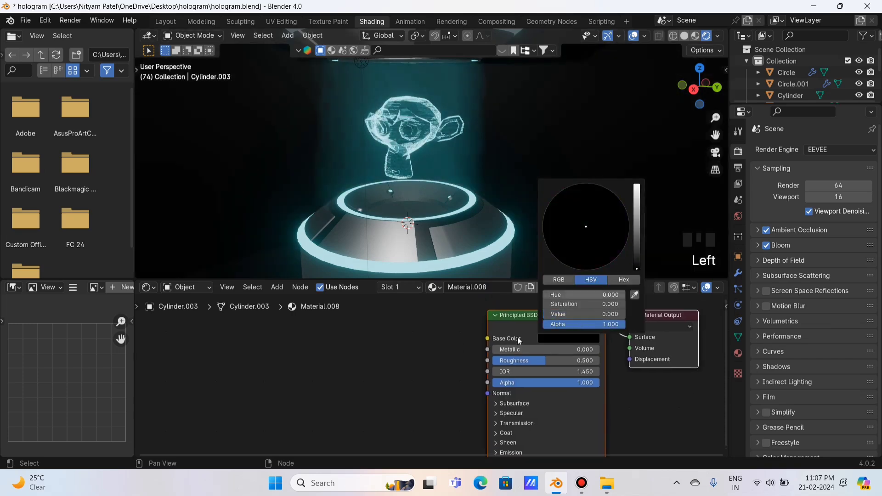
{"action": "left_click", "coordinate": [509, 416]}
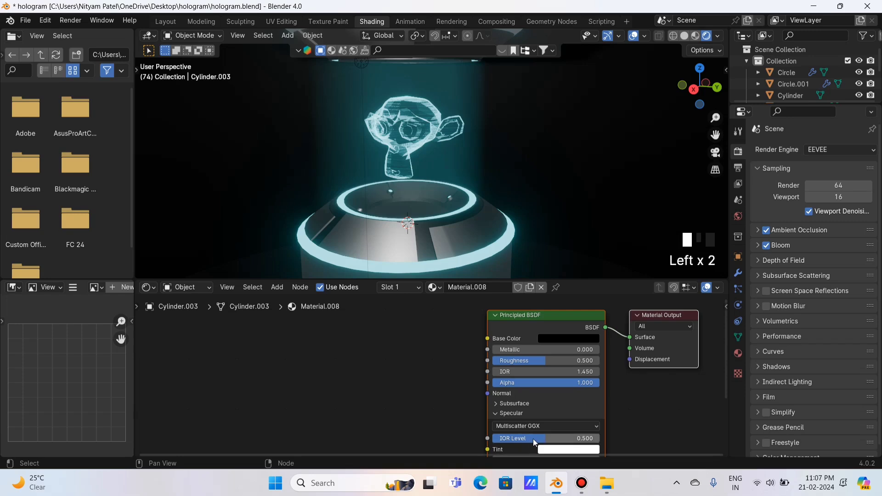
{"action": "left_click", "coordinate": [492, 442]}
Back in the Layout workspace, delete the Light object so the scene goes dark.
{"action": "left_click", "coordinate": [166, 21]}
{"action": "scroll", "coordinate": [637, 112], "scroll_direction": "down", "scroll_amount": 2}
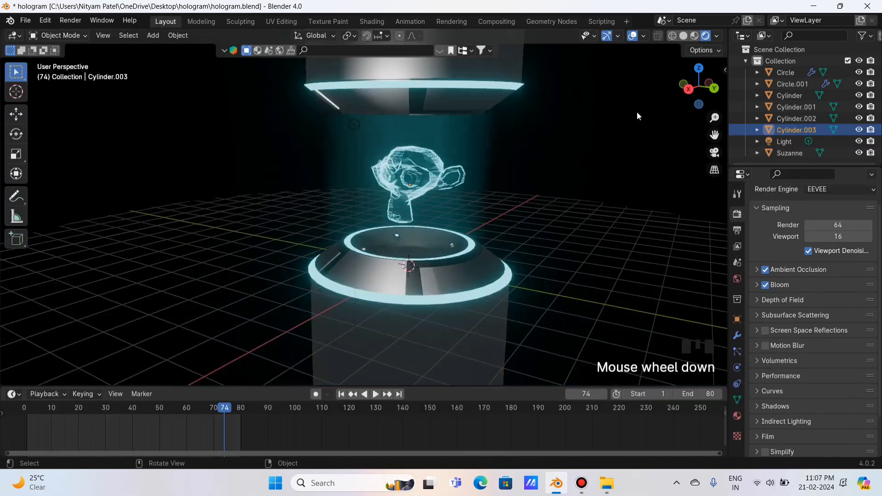
{"action": "mouse_move", "coordinate": [701, 99]}
{"action": "left_mouse_down"}
{"action": "mouse_move", "coordinate": [710, 94]}
{"action": "mouse_move", "coordinate": [716, 105]}
{"action": "left_mouse_up"}
{"action": "scroll", "coordinate": [717, 93], "scroll_direction": "up", "scroll_amount": 2}
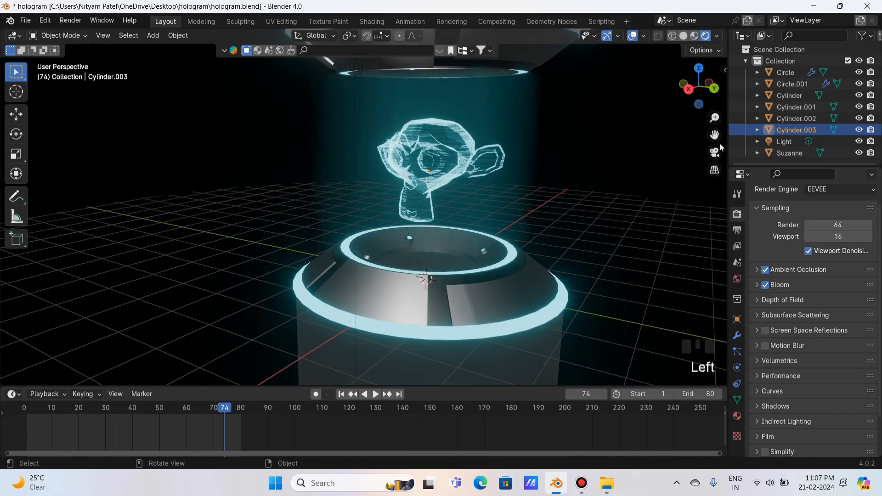
{"action": "left_click_drag", "start_coordinate": [715, 137], "coordinate": [692, 156]}
{"action": "scroll", "coordinate": [684, 138], "scroll_direction": "down", "scroll_amount": 1}
{"action": "left_click_drag", "start_coordinate": [696, 99], "coordinate": [698, 93]}
{"action": "left_click", "coordinate": [342, 148]}
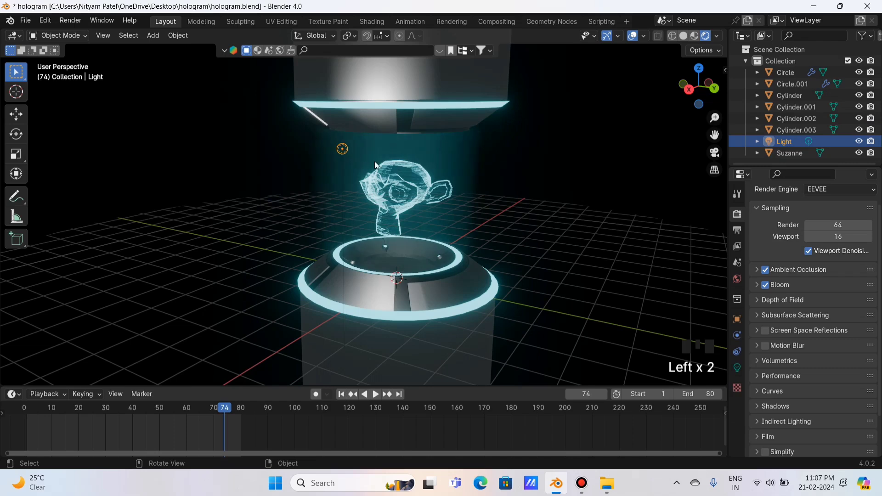
{"action": "key", "text": "x"}
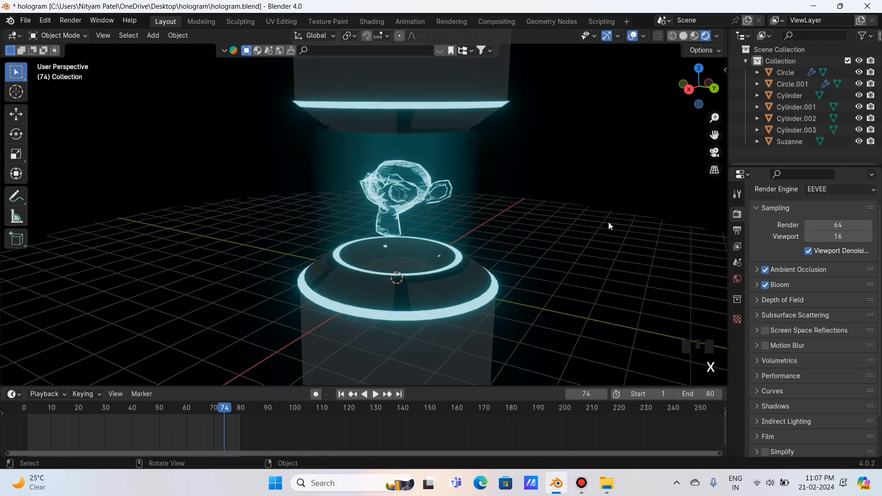
Save the file as hologram.blend.
{"action": "key", "text": "ctrl+s"}
{"action": "middle_click_drag", "start_coordinate": [608, 221], "coordinate": [587, 187]}
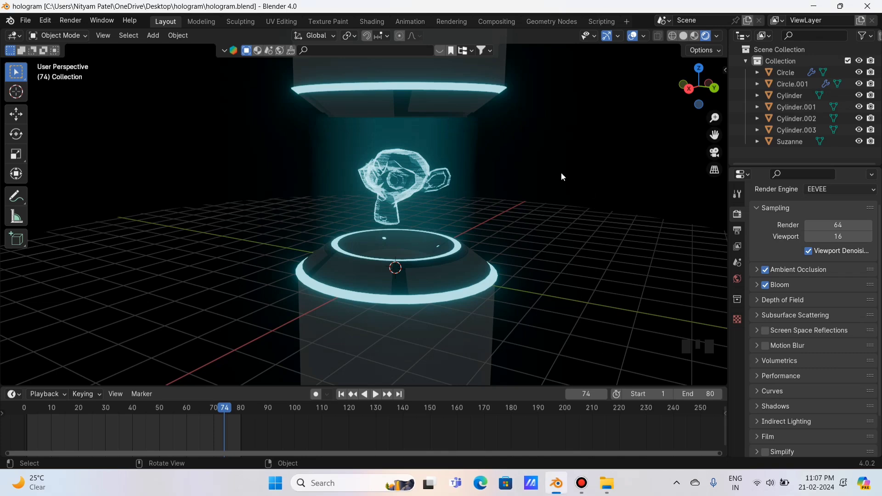
{"action": "left_click_drag", "start_coordinate": [698, 89], "coordinate": [693, 90]}
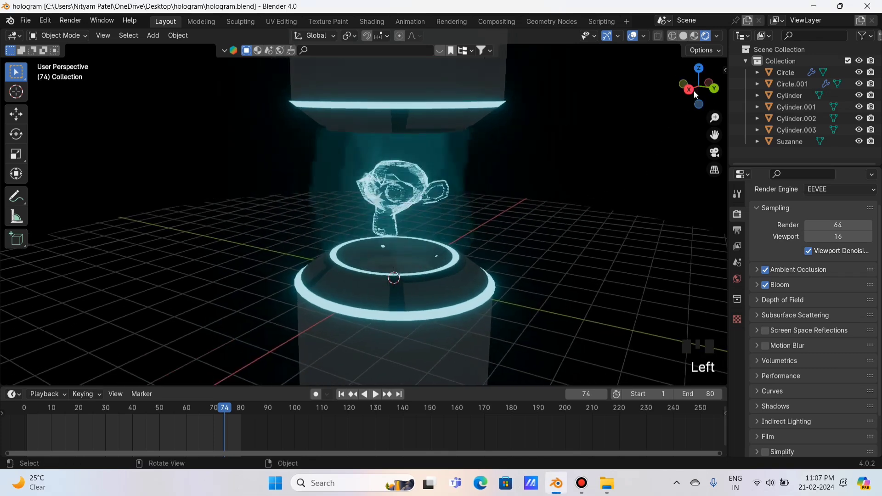